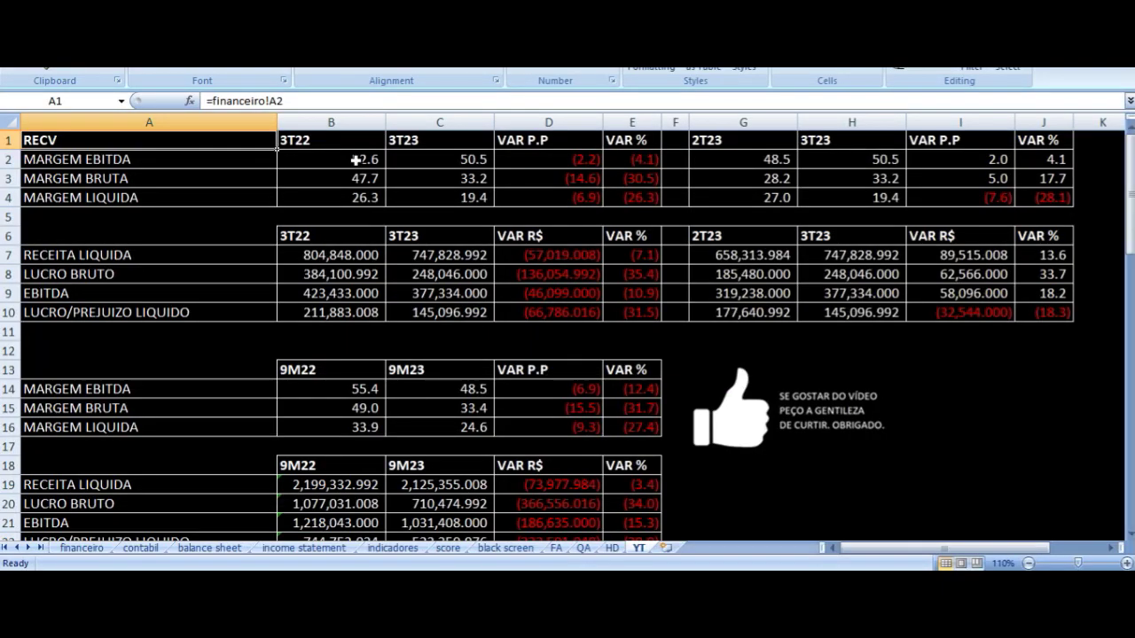
# Highlight the 3T22–3T23 comparison block and the 2T23–3T23 comparison block for RECV, covering rows 1 to 10.
pyautogui.moveTo(340, 139); pyautogui.dragTo(614, 304)
pyautogui.moveTo(765, 142); pyautogui.dragTo(1031, 312)
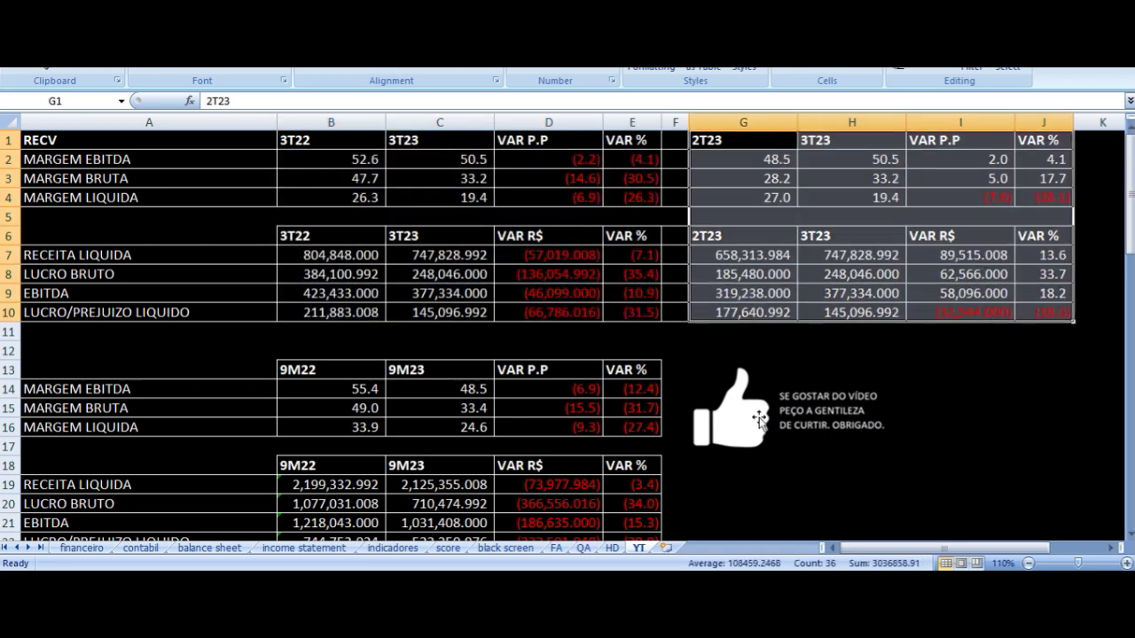
pyautogui.click(327, 140)
# Examine the MARGEM EBITDA row for 3T22 and 3T23, including its change in percentage points.
pyautogui.click(330, 160)
pyautogui.click(149, 159)
pyautogui.click(330, 160)
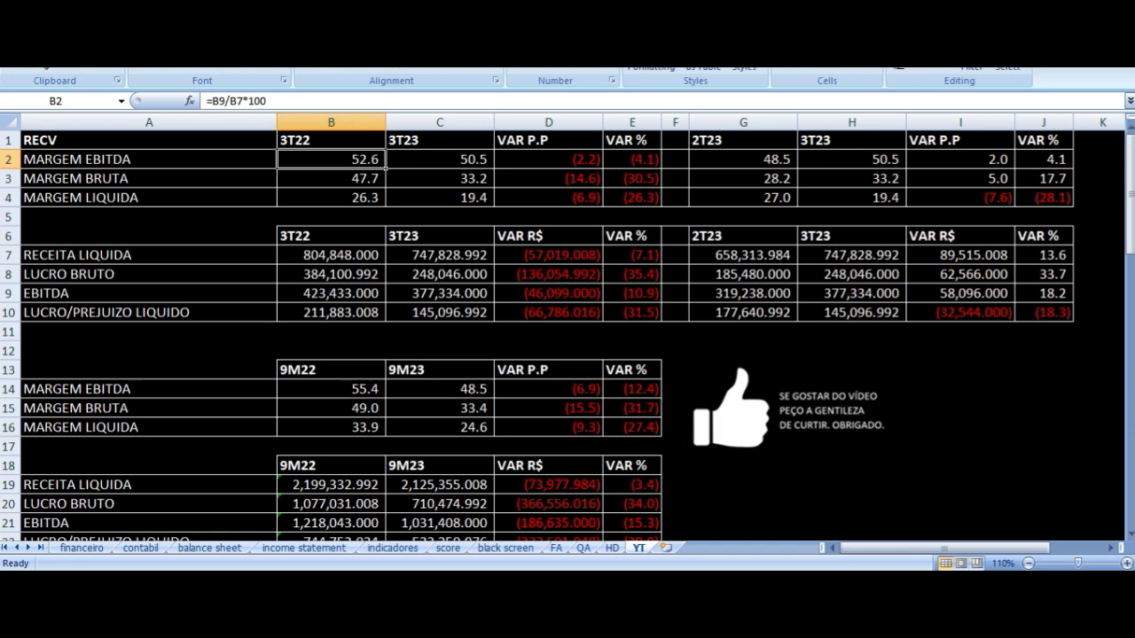
pyautogui.click(439, 160)
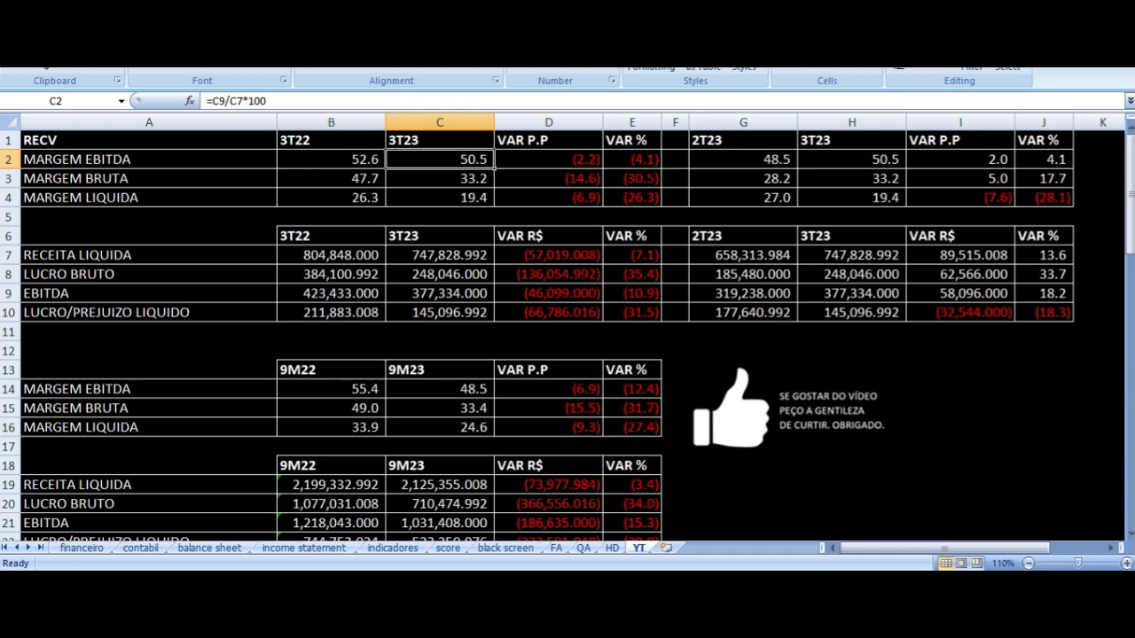
pyautogui.click(548, 159)
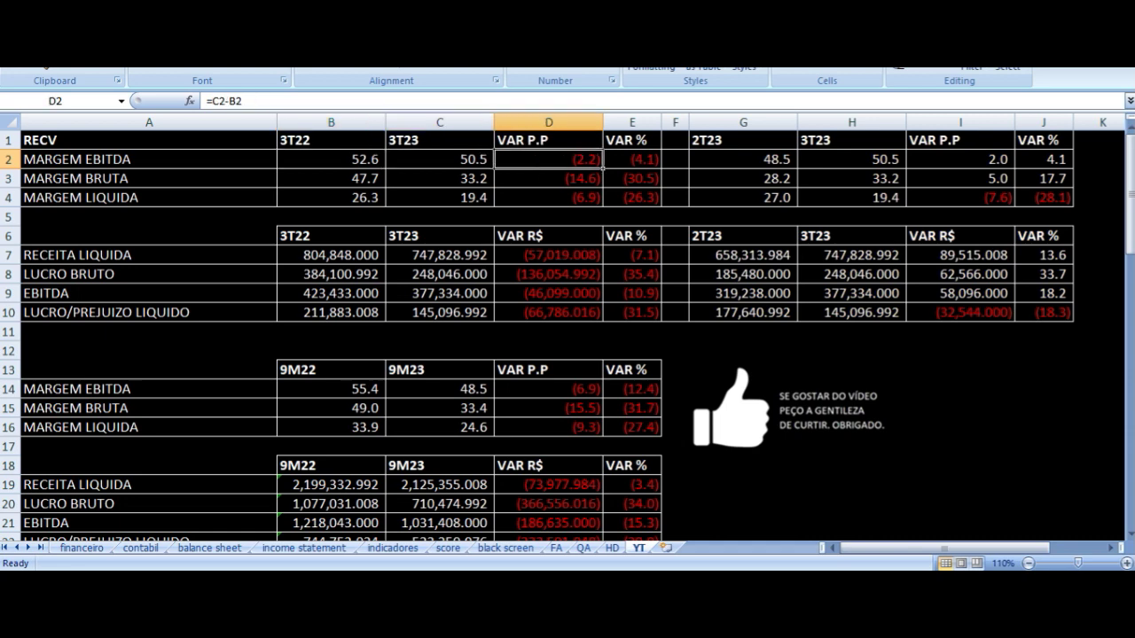
# Examine the MARGEM BRUTA row for 3T22 and 3T23, including its change in percentage points.
pyautogui.press('Down')
pyautogui.press('Left')
pyautogui.press('Left')
pyautogui.press('Left')
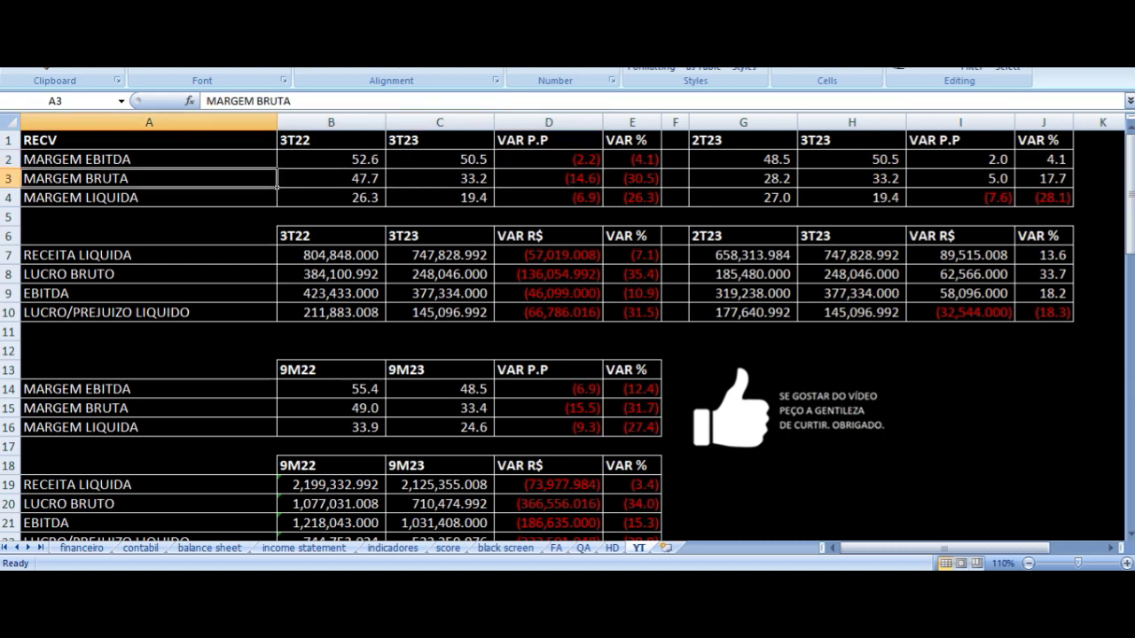
pyautogui.click(331, 178)
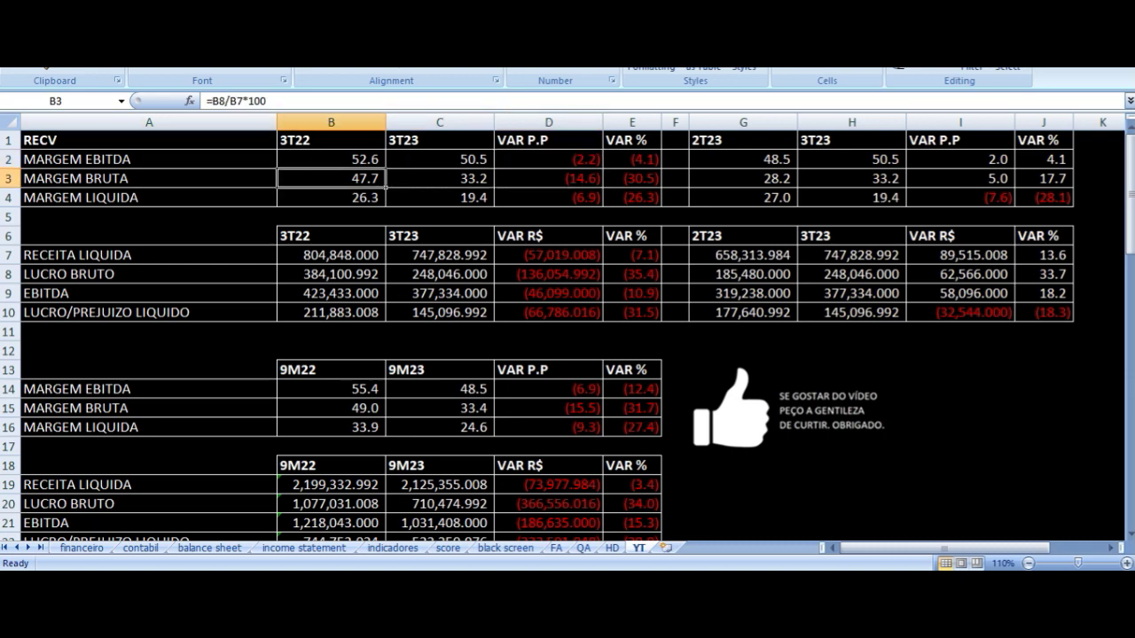
pyautogui.click(440, 178)
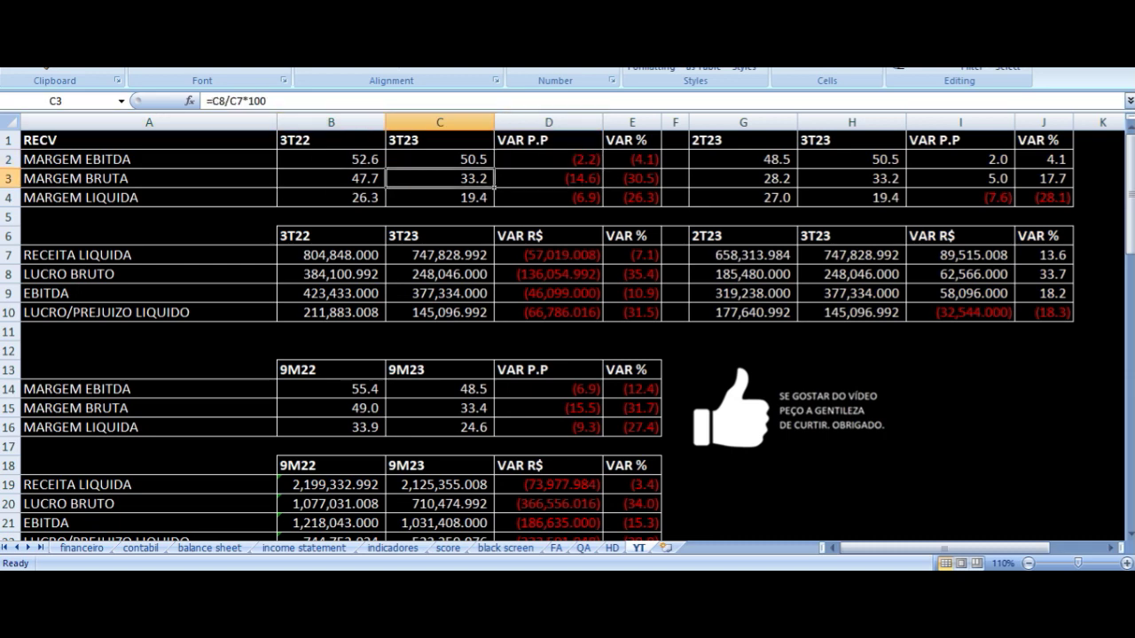
pyautogui.click(548, 178)
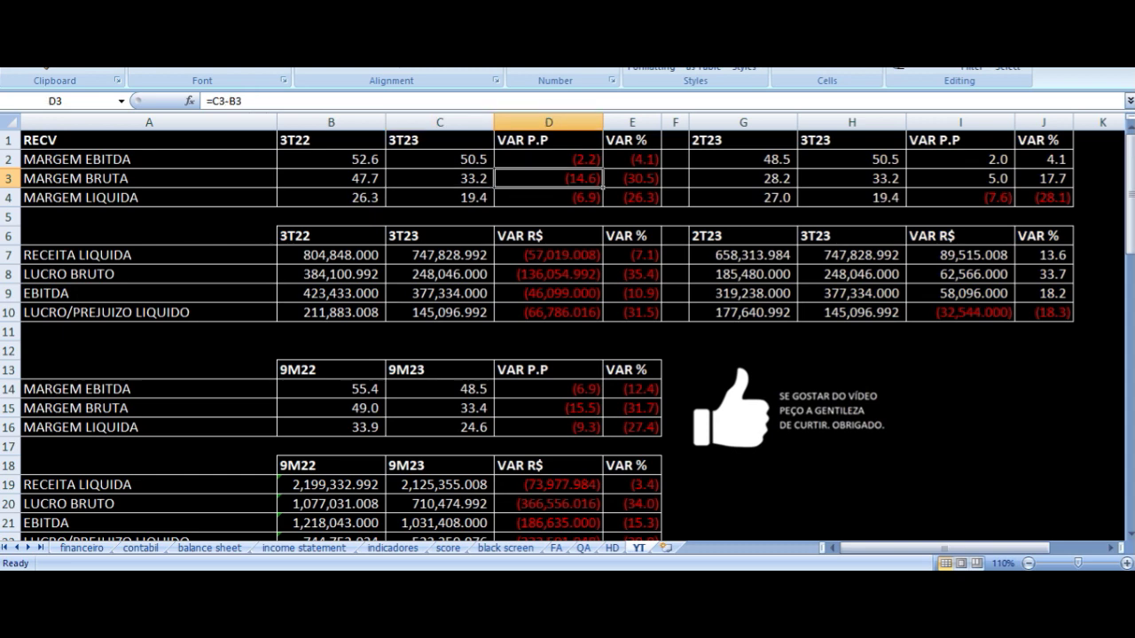
# Examine the MARGEM LIQUIDA row for 3T22 and 3T23, including its change in percentage points.
pyautogui.press('Down')
pyautogui.press('Left')
pyautogui.press('Left')
pyautogui.press('Left')
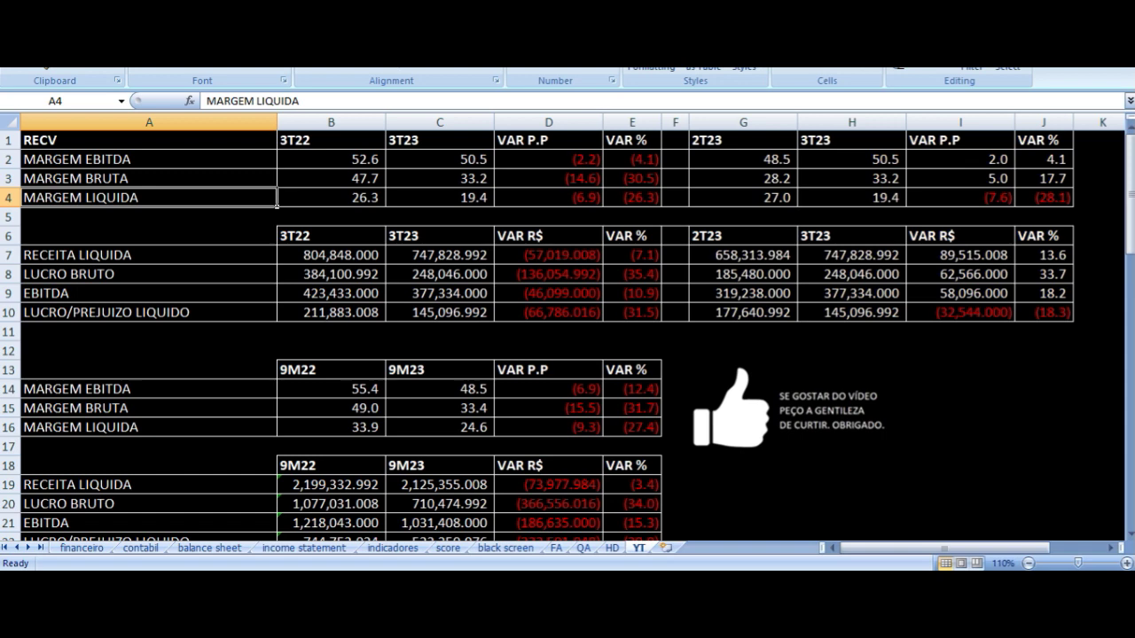
pyautogui.click(331, 196)
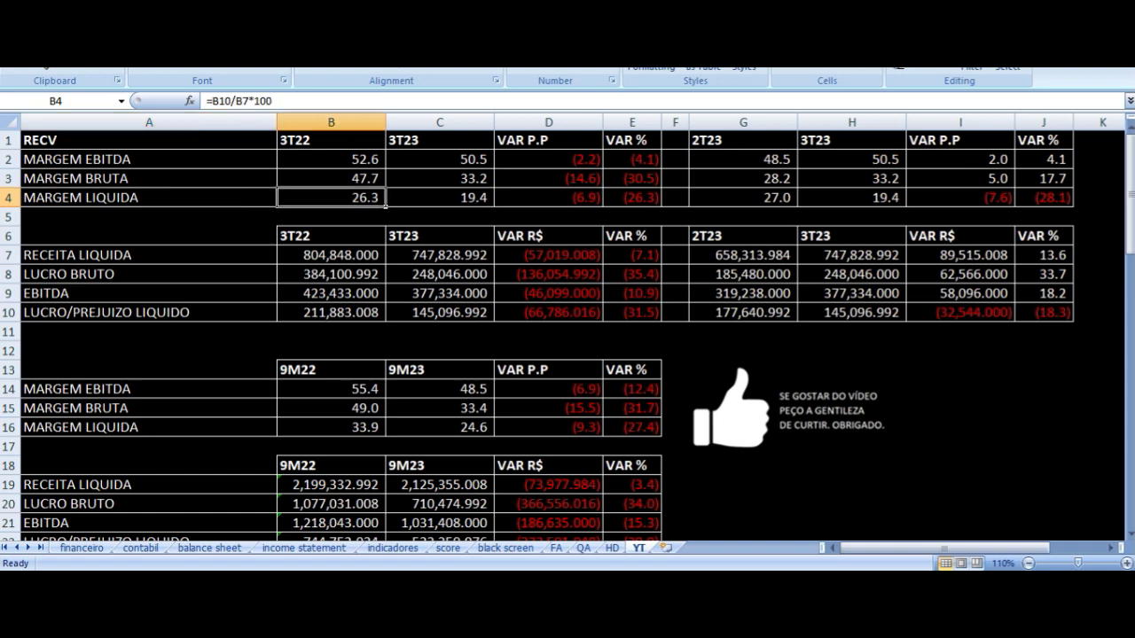
pyautogui.click(440, 197)
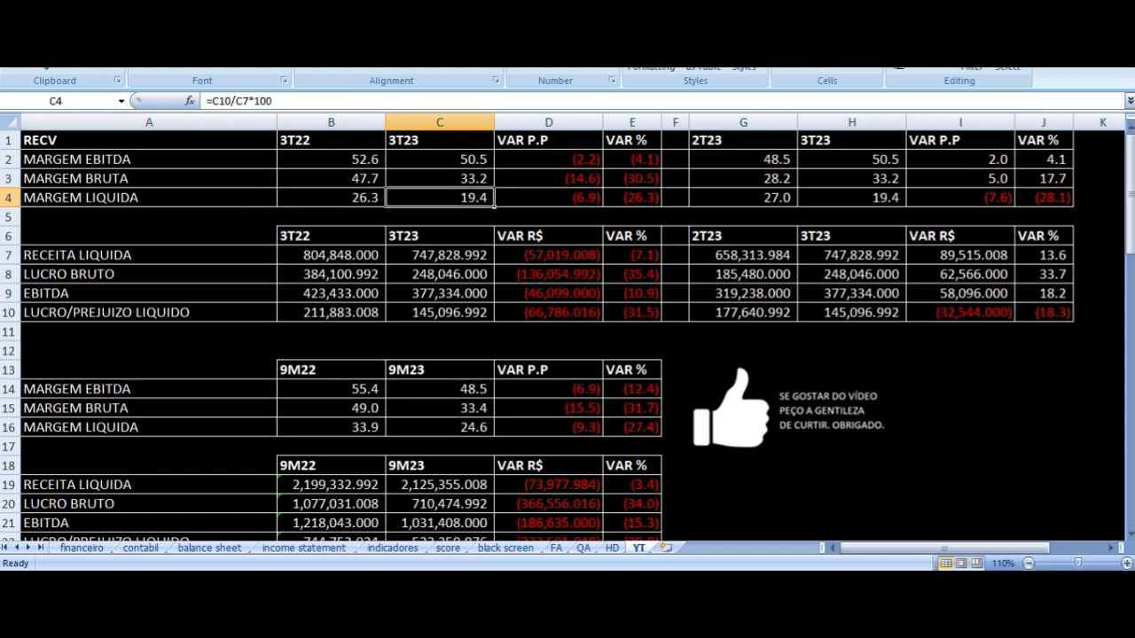
pyautogui.click(548, 196)
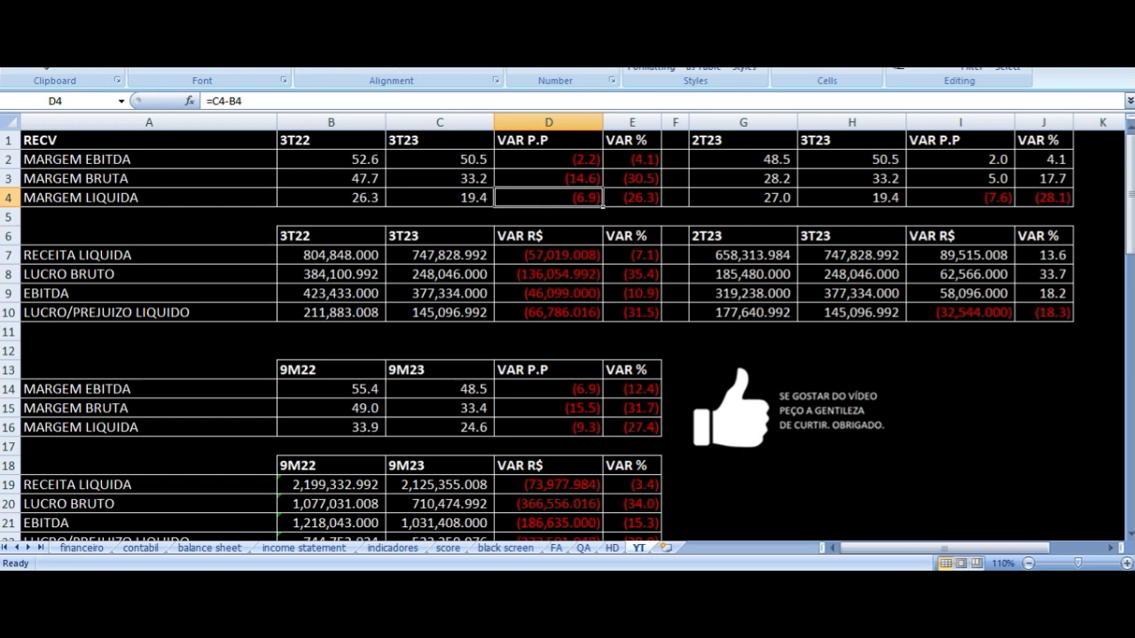
# Examine the RECEITA LIQUIDA figures for 3T22 and 3T23, through to the percentage variation.
pyautogui.press('Down')
pyautogui.press('Down')
pyautogui.press('Down')
pyautogui.press('Left')
pyautogui.press('Left')
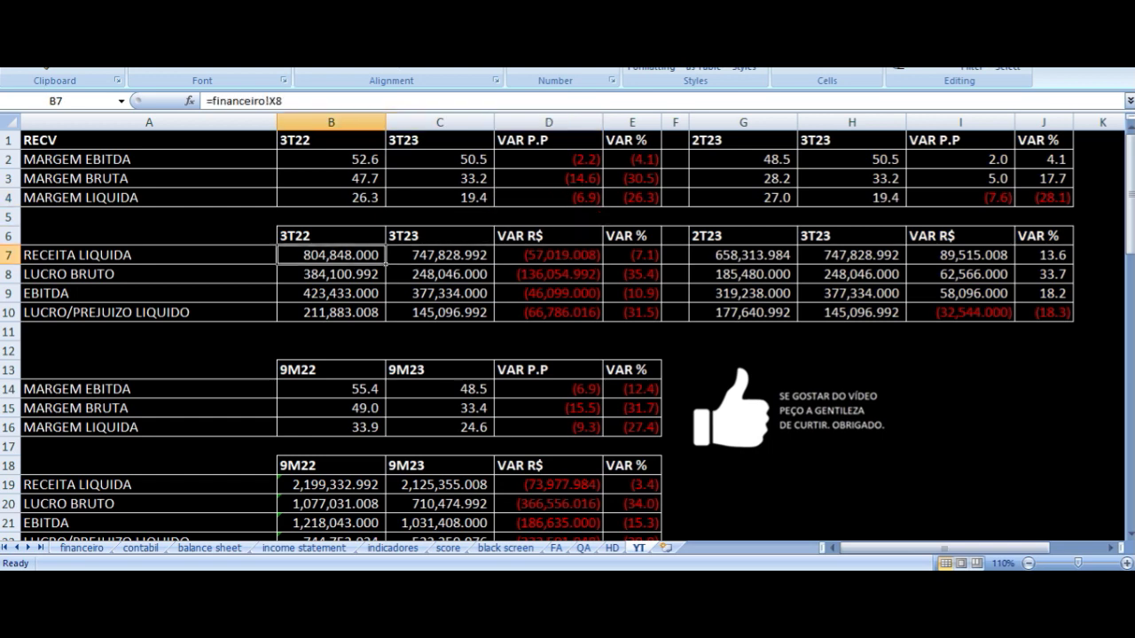
pyautogui.press('Left')
pyautogui.press('Right')
pyautogui.press('Up')
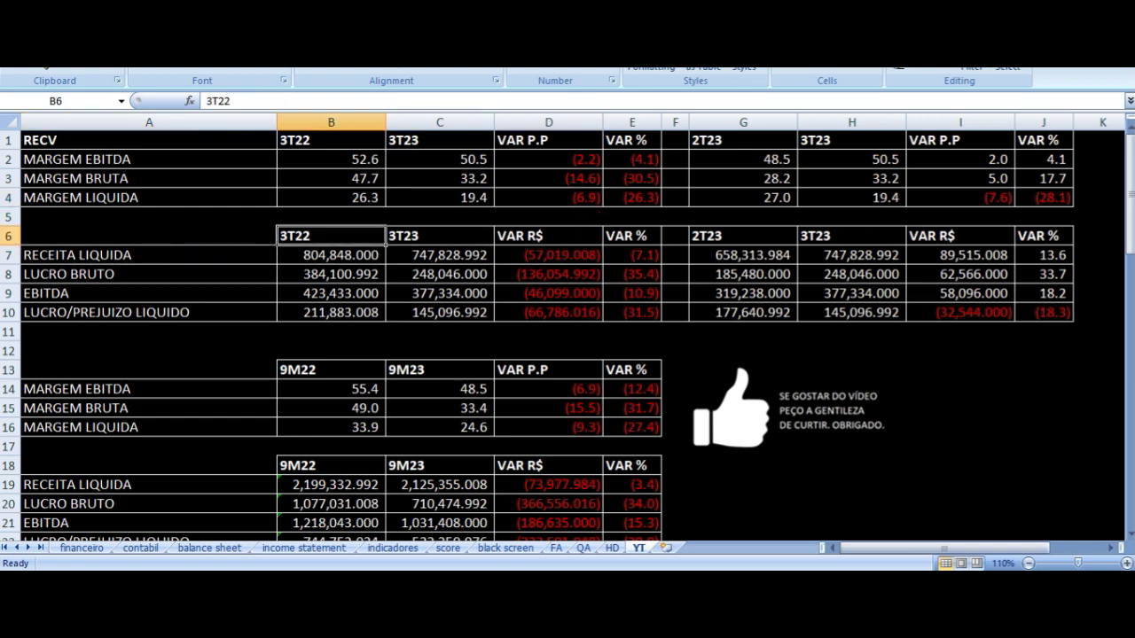
pyautogui.press('Down')
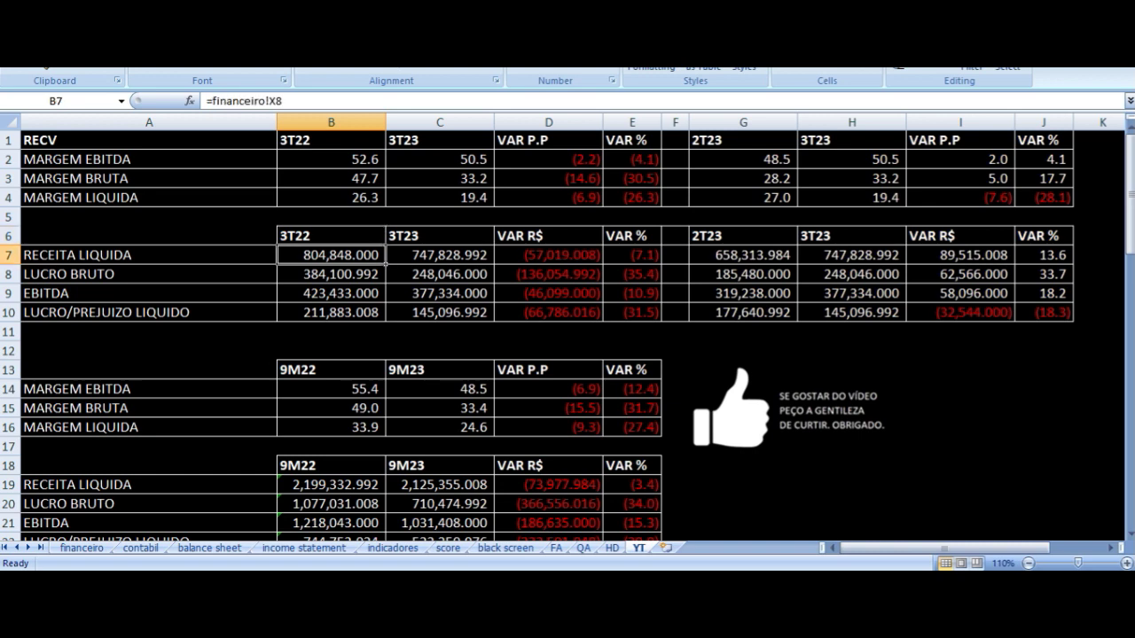
pyautogui.press('Right')
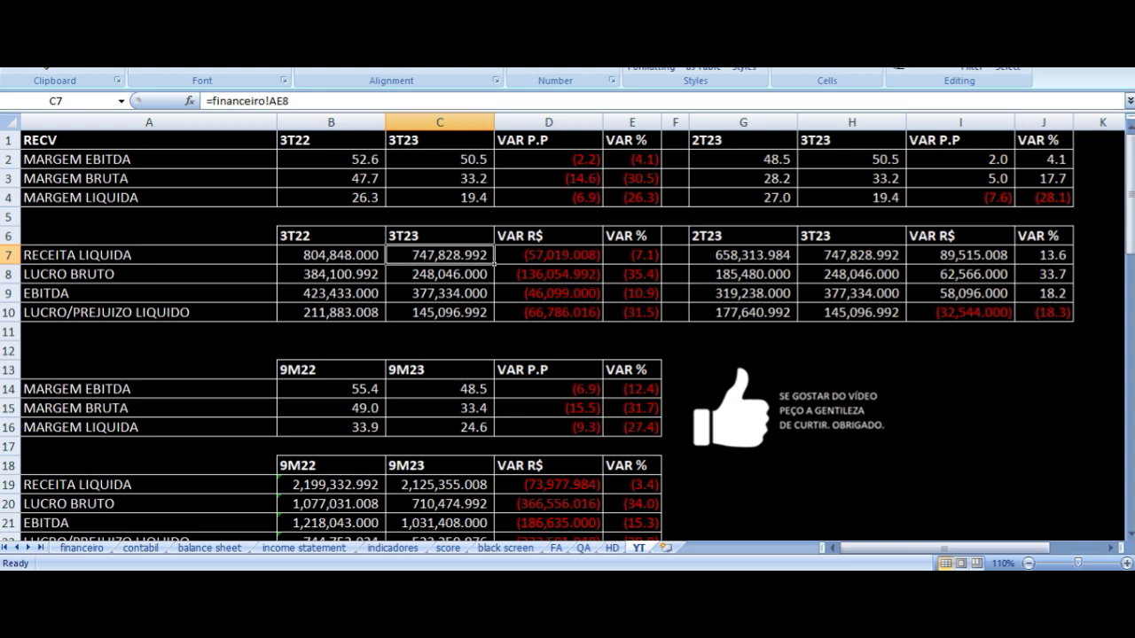
pyautogui.press('Right')
pyautogui.press('Right')
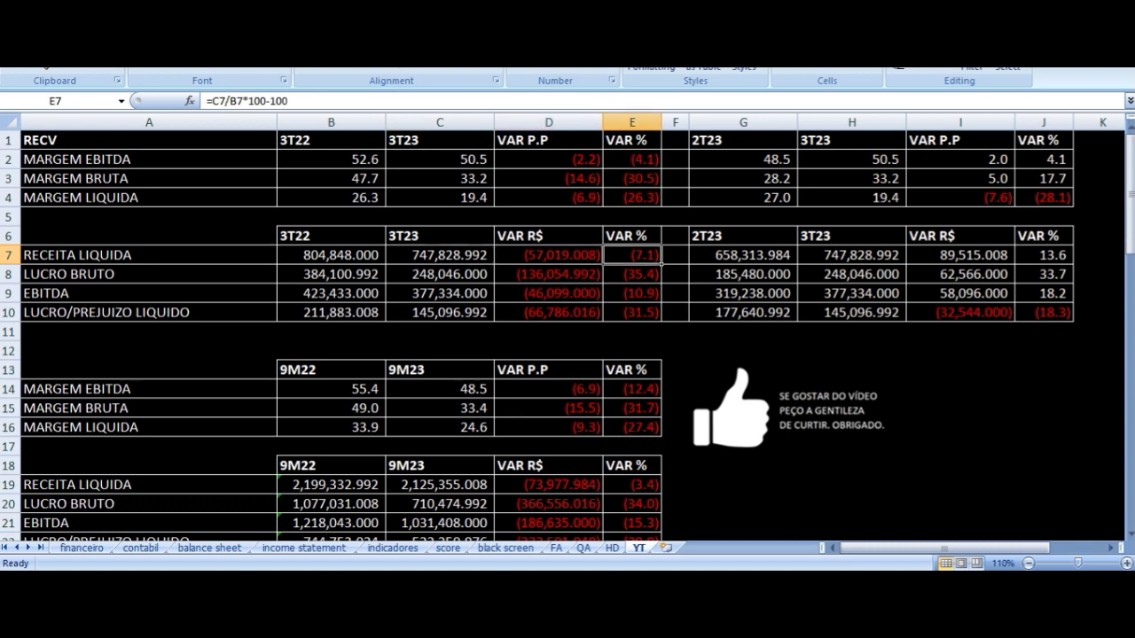
# Examine the quarterly LUCRO BRUTO figures for 3T22 and 3T23, through to the percentage variation.
pyautogui.press('Down')
pyautogui.press('Left')
pyautogui.press('Left')
pyautogui.press('Left')
pyautogui.press('Left')
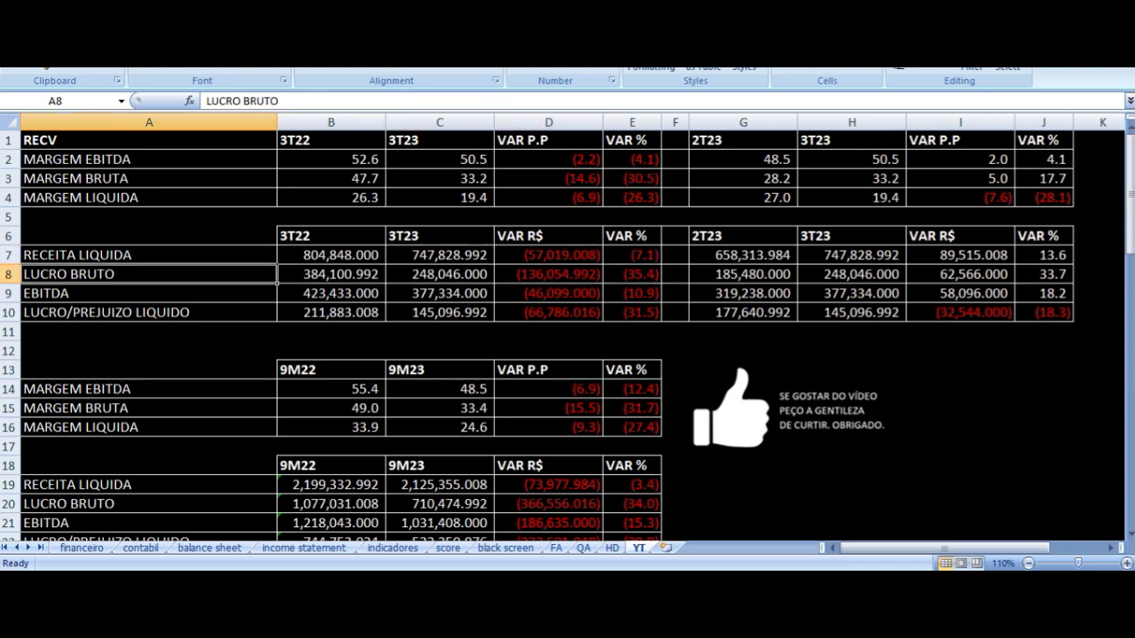
pyautogui.press('Right')
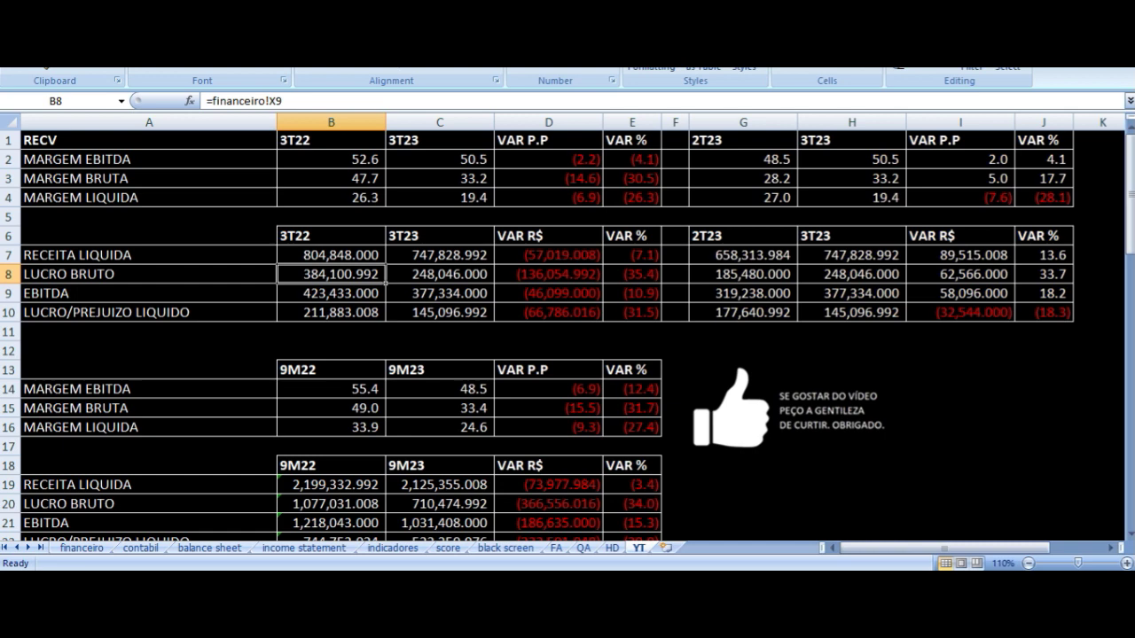
pyautogui.press('Right')
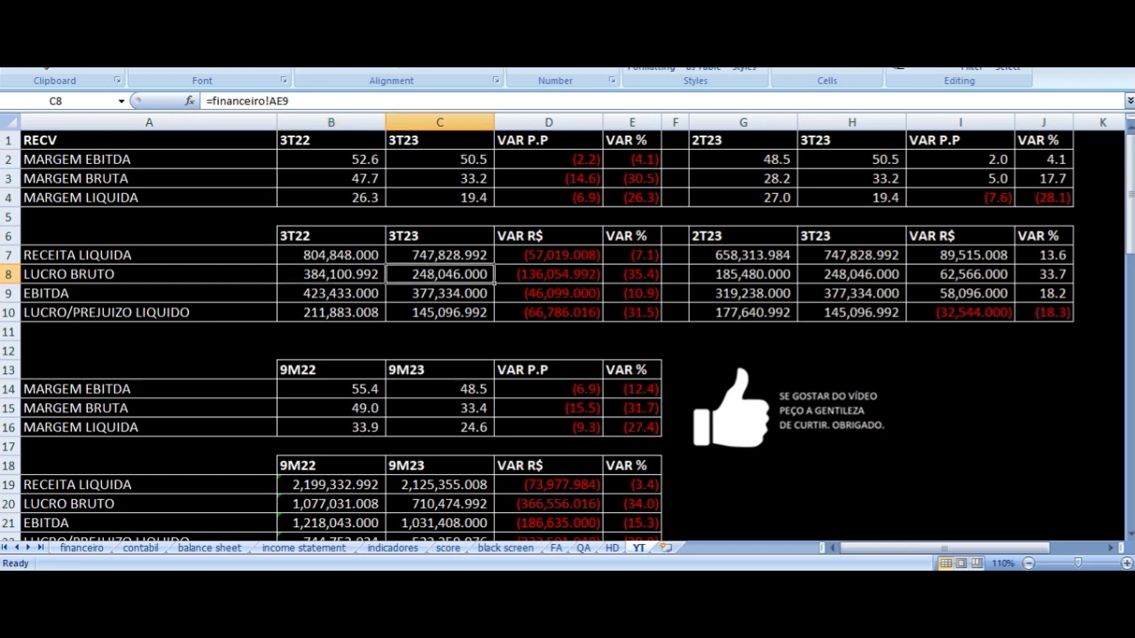
pyautogui.press('Right')
pyautogui.press('Right')
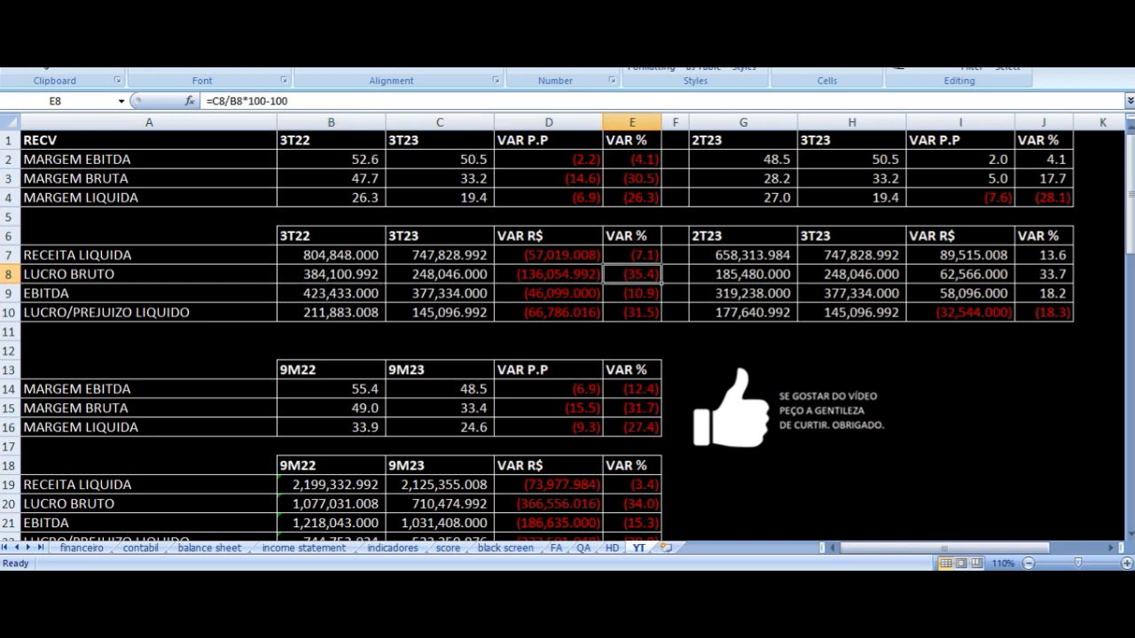
# Examine the quarterly EBITDA figures for 3T22 and 3T23, through to the percentage variation.
pyautogui.press('Down')
pyautogui.press('Left')
pyautogui.press('Left')
pyautogui.press('Left')
pyautogui.press('Left')
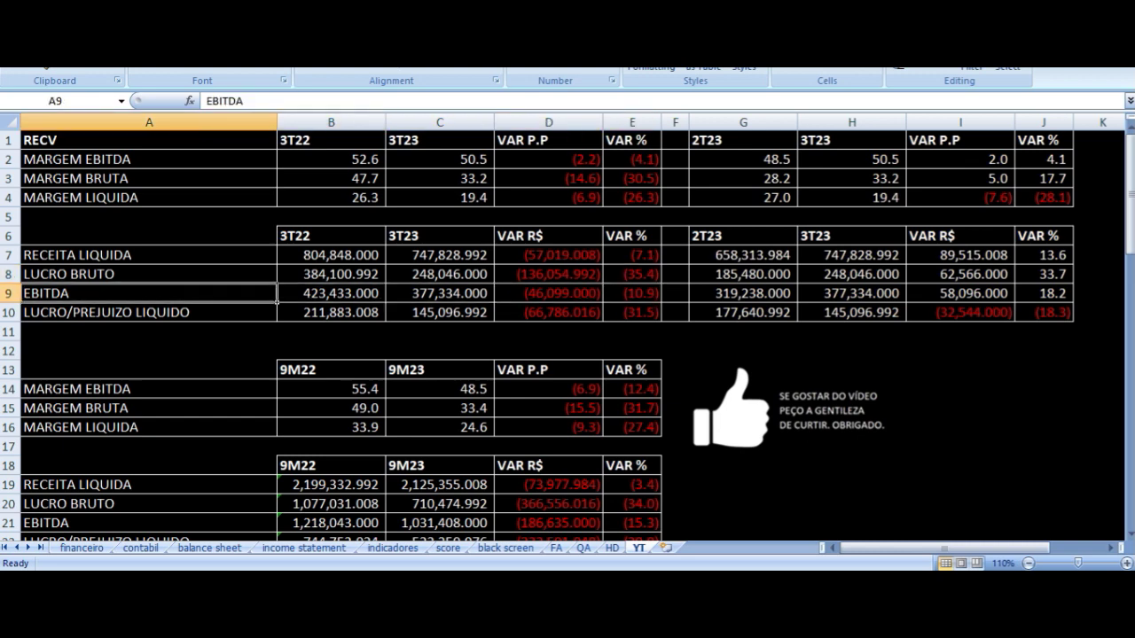
pyautogui.press('Right')
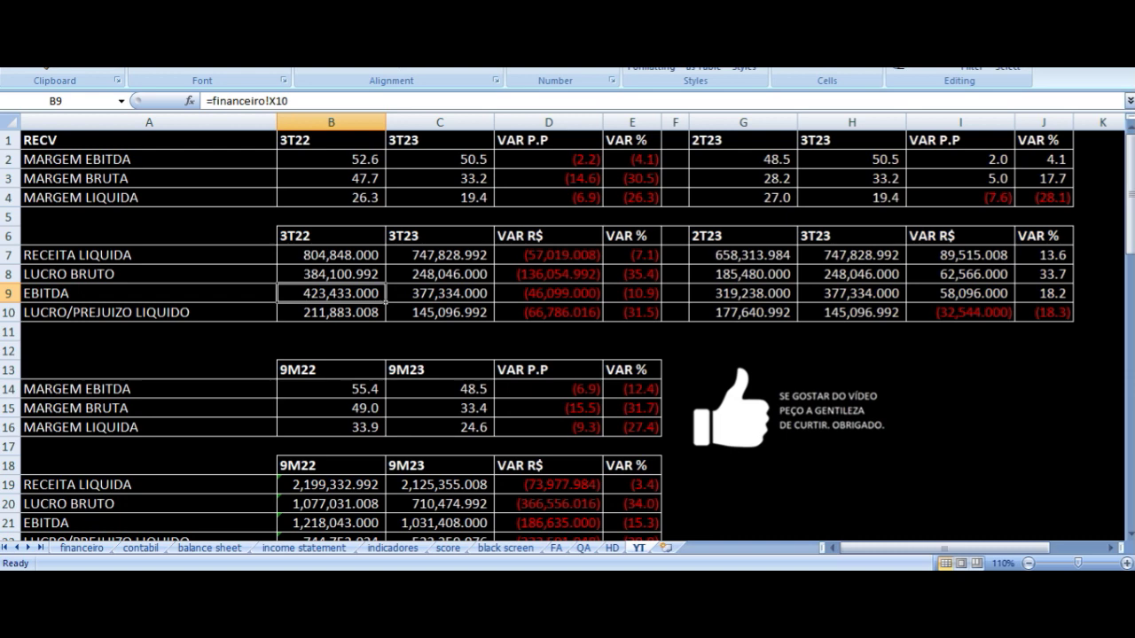
pyautogui.press('Right')
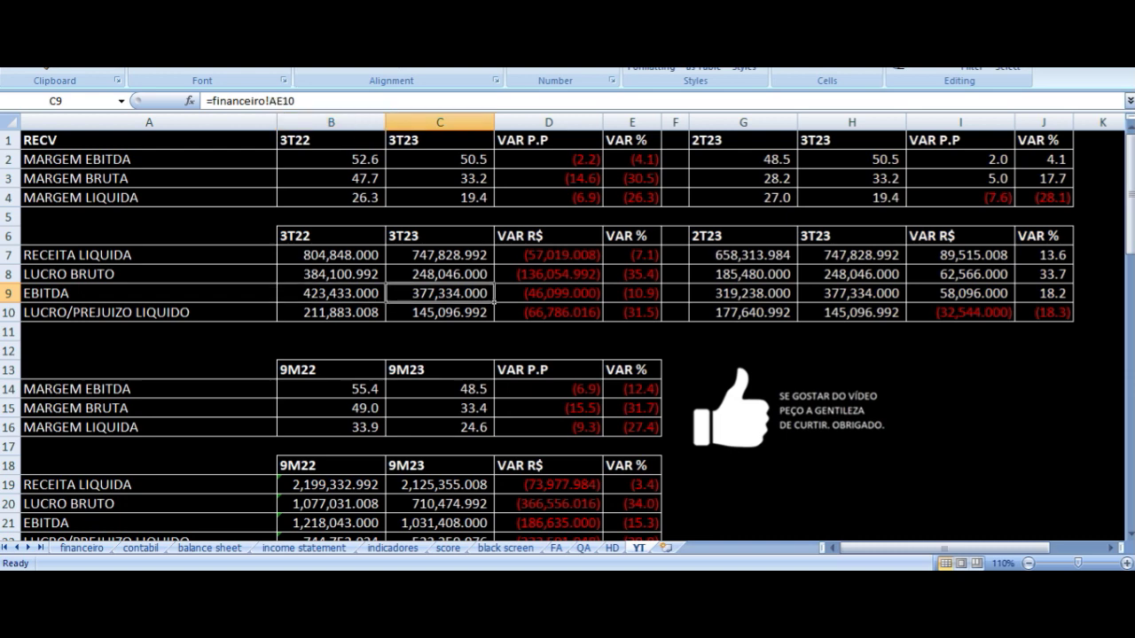
pyautogui.press('Right')
pyautogui.press('Right')
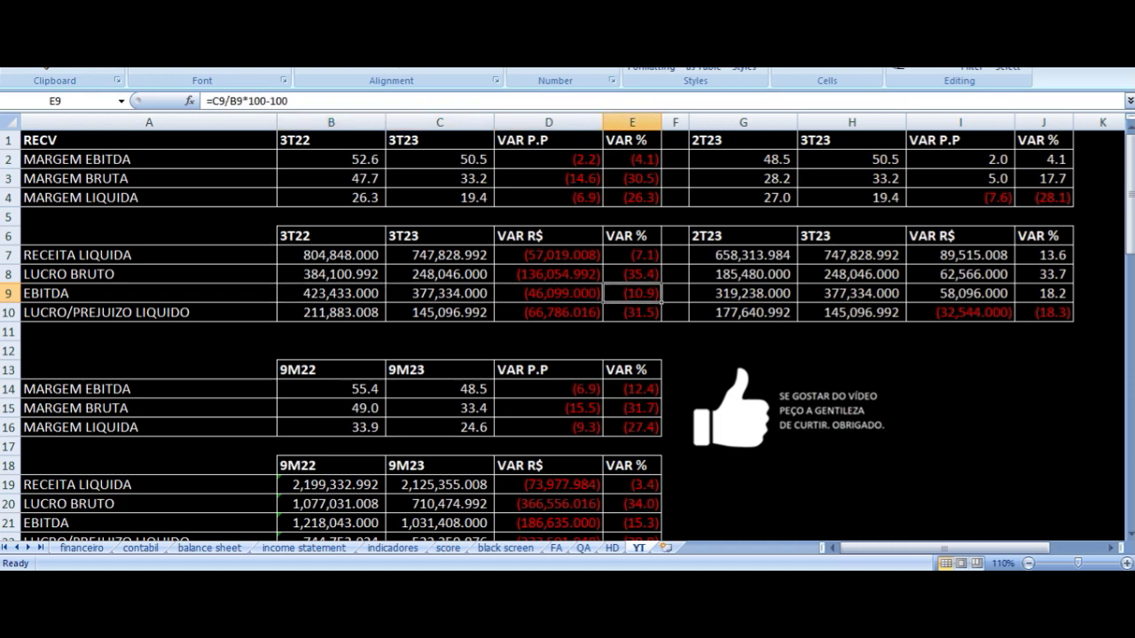
# Examine the LUCRO/PREJUIZO LIQUIDO figures for 3T22 and 3T23, through to the percentage variation.
pyautogui.press('Down')
pyautogui.press('Left')
pyautogui.press('Left')
pyautogui.press('Left')
pyautogui.press('Left')
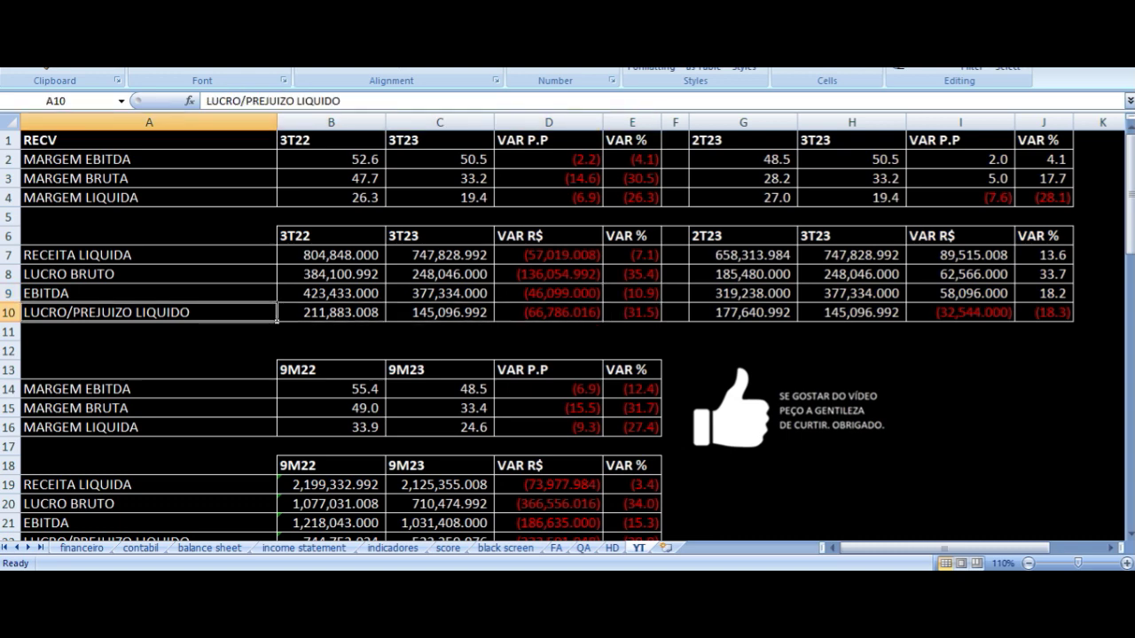
pyautogui.press('Right')
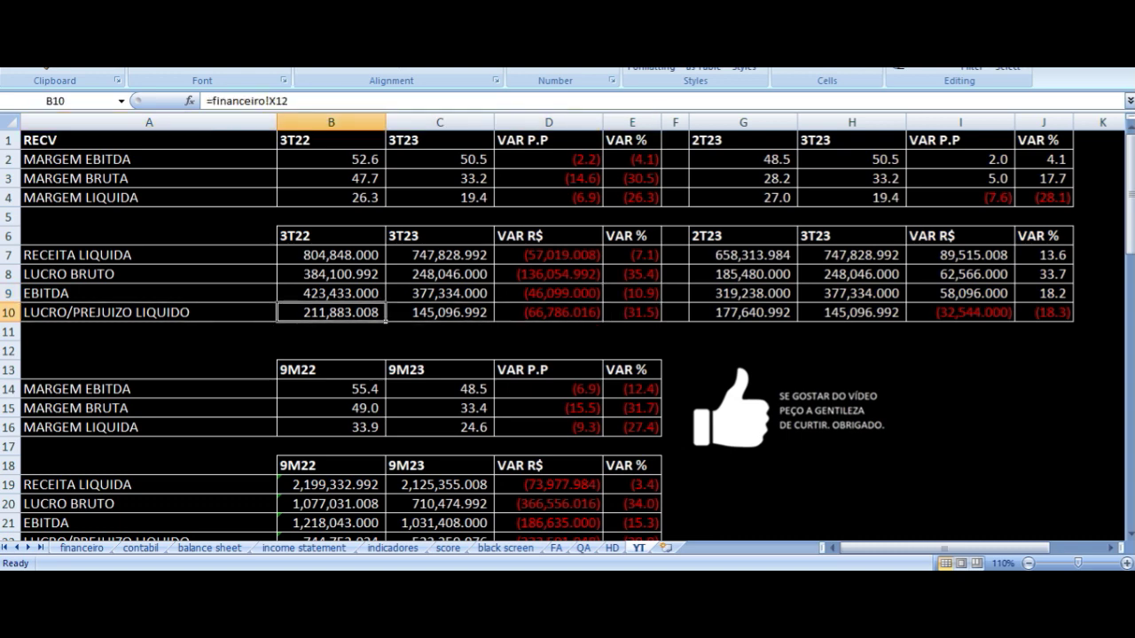
pyautogui.press('Right')
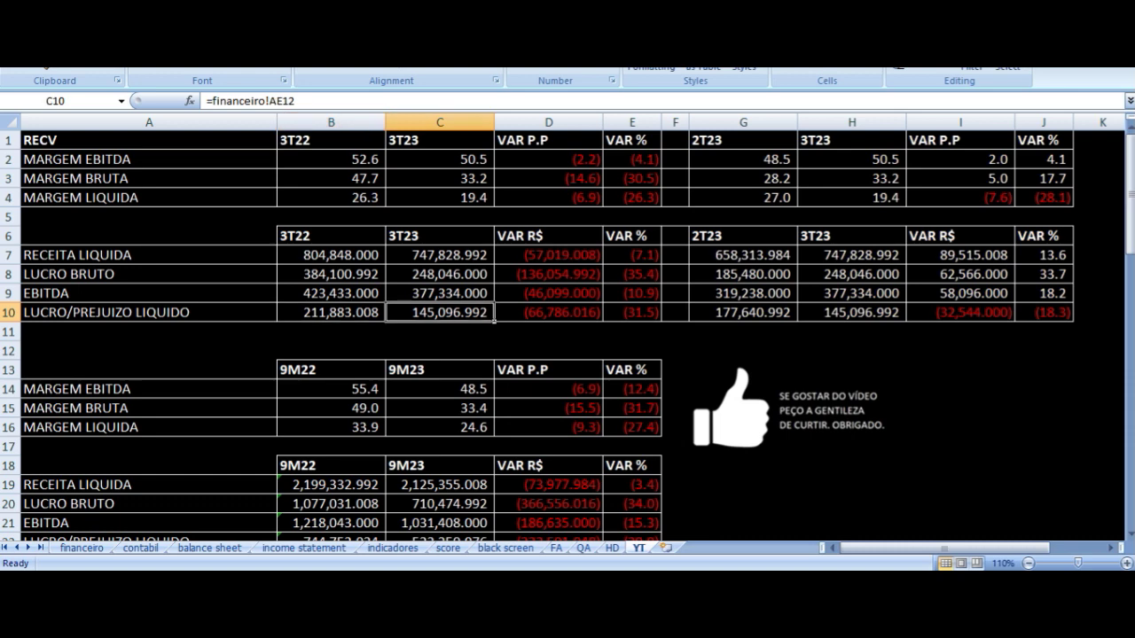
pyautogui.press('Right')
pyautogui.press('Right')
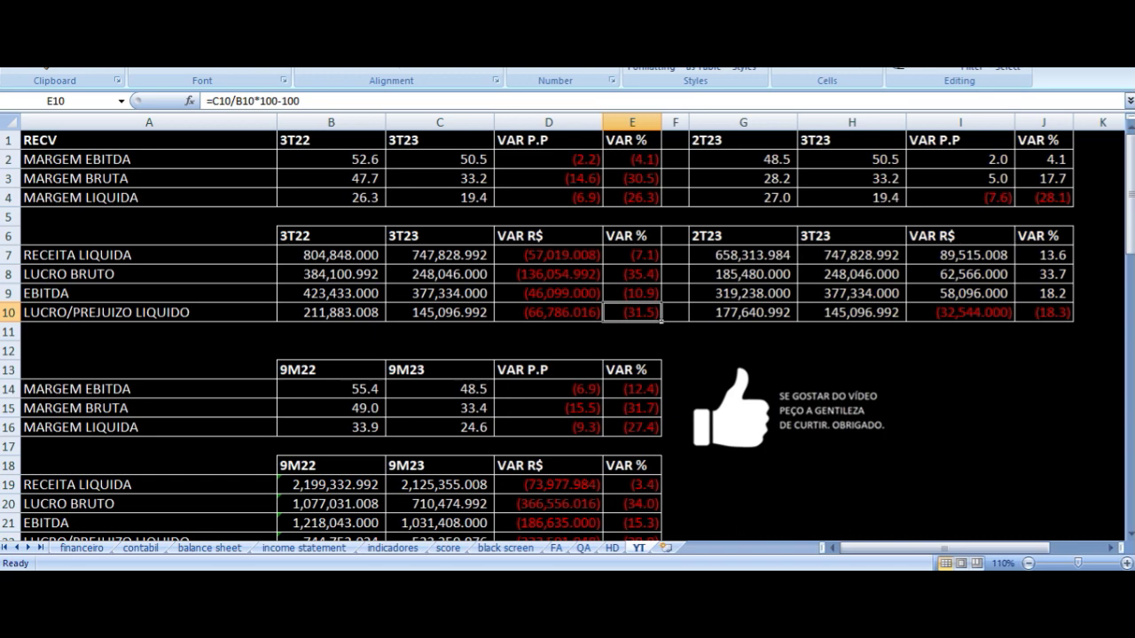
# Move to the 2T23–3T23 comparison and examine its MARGEM EBITDA values and percentage-point change.
pyautogui.press('Right')
pyautogui.press('Right')
pyautogui.press('Up')
pyautogui.press('Up')
pyautogui.press('Up')
pyautogui.press('Up')
pyautogui.press('Up')
pyautogui.press('Up')
pyautogui.press('Up')
pyautogui.press('Up')
pyautogui.press('Up')
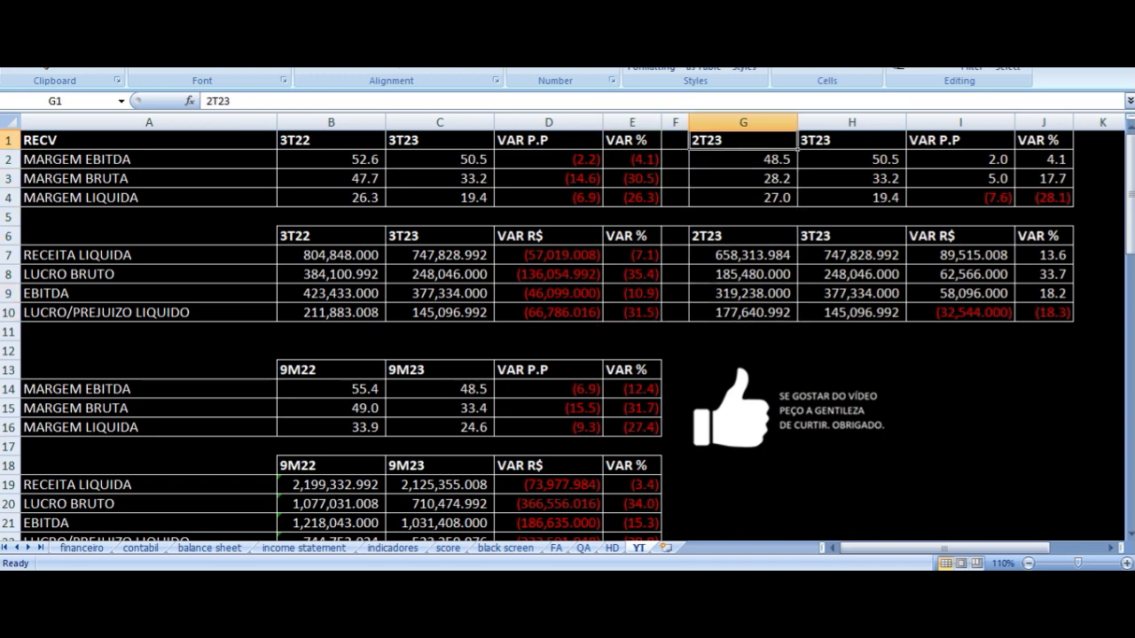
pyautogui.press('Right')
pyautogui.press('Down')
pyautogui.press('Left')
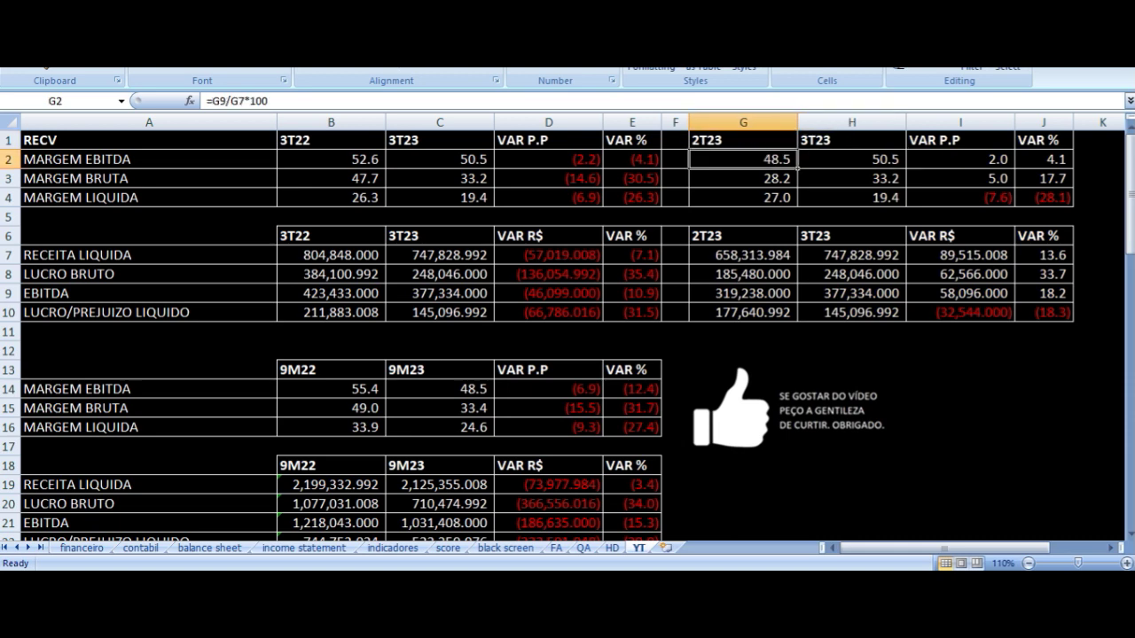
pyautogui.press('Right')
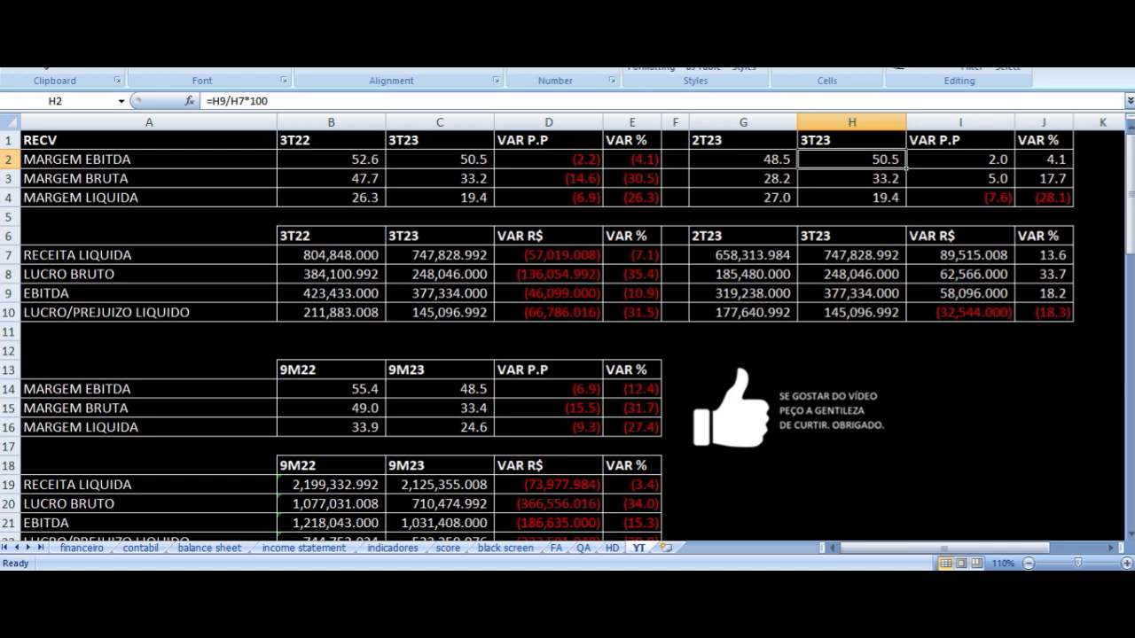
pyautogui.press('Right')
# Examine MARGEM BRUTA in the 2T23–3T23 comparison, including the change in percentage points.
pyautogui.press('Down')
pyautogui.press('Left')
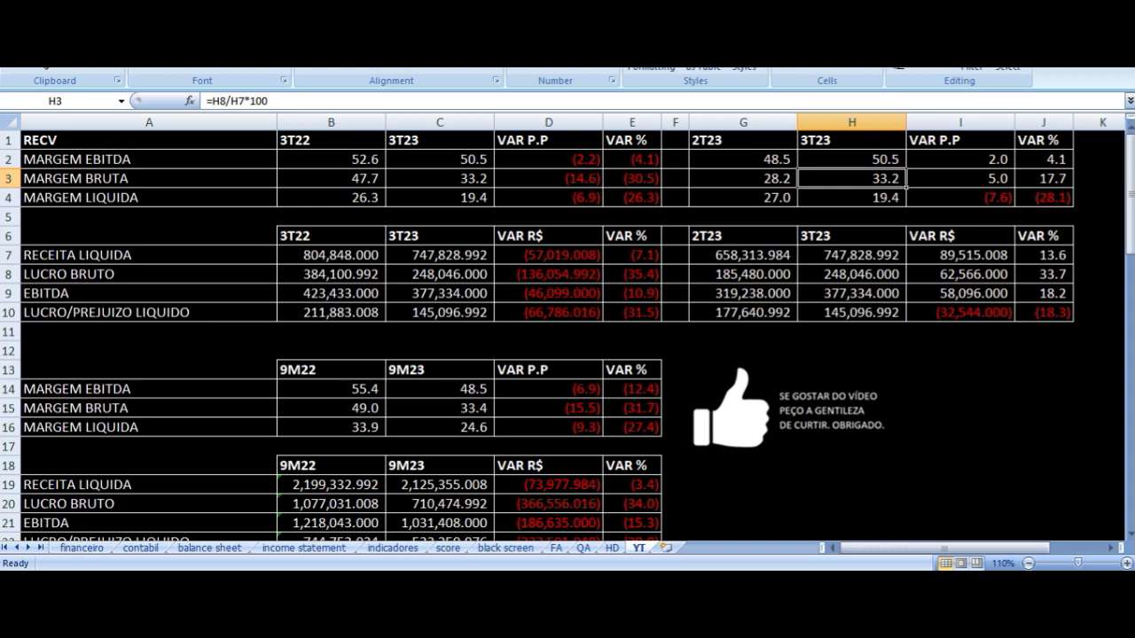
pyautogui.press('Right')
pyautogui.press('Left')
pyautogui.press('Right')
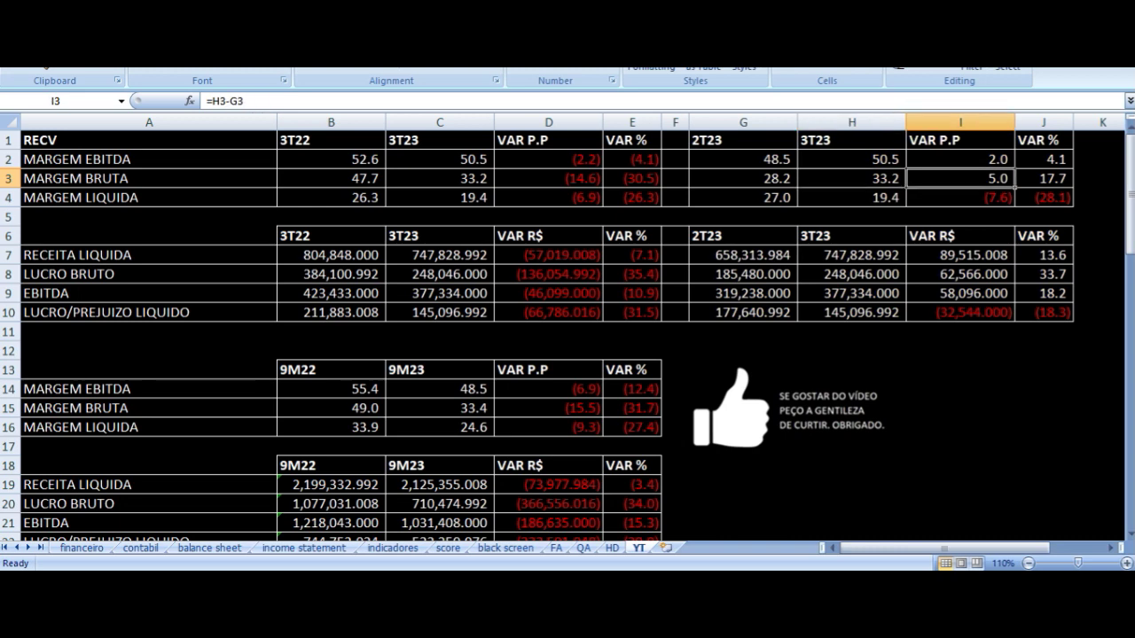
# Examine MARGEM LIQUIDA in the 2T23–3T23 comparison, through to the change in percentage points.
pyautogui.press('Down')
pyautogui.press('Left')
pyautogui.press('Left')
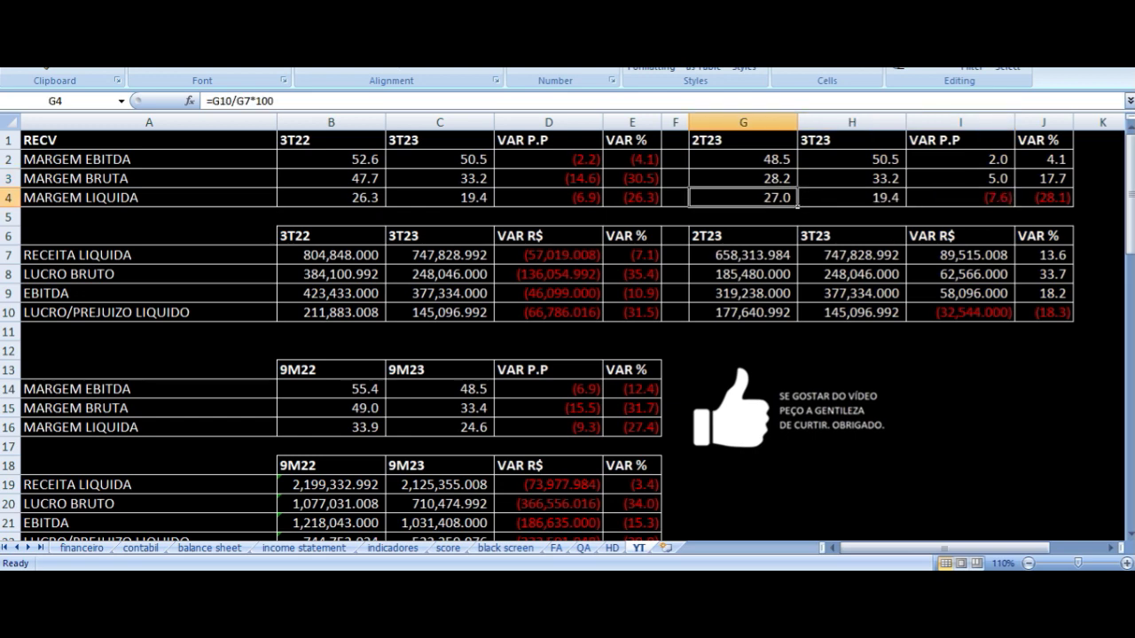
pyautogui.press('Right')
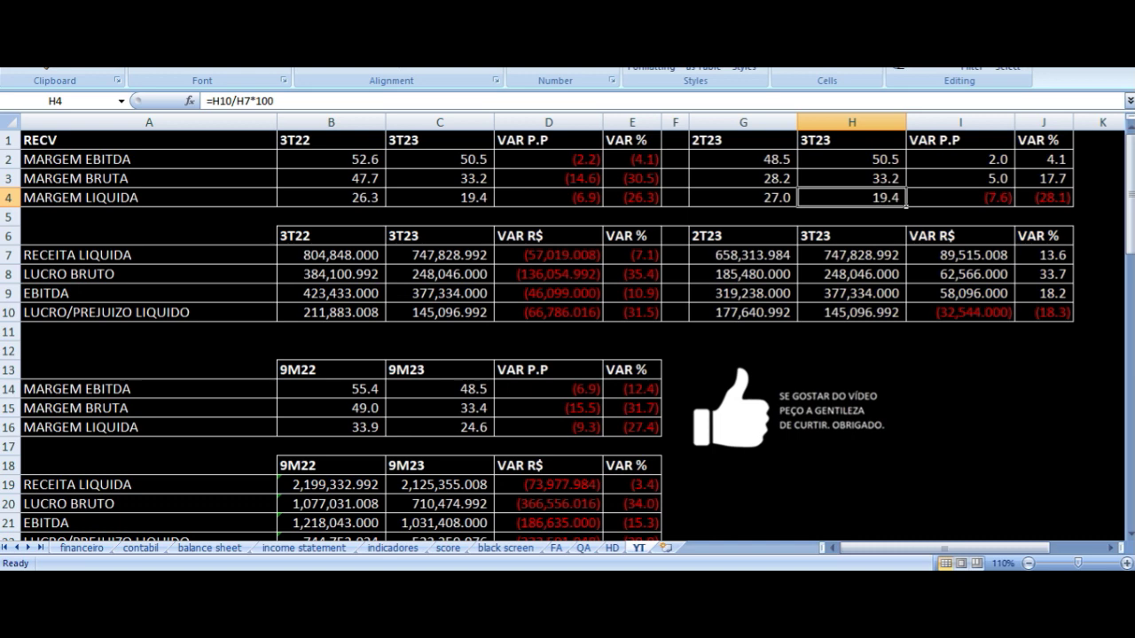
pyautogui.press('Right')
# Examine the RECEITA LIQUIDA figures for 2T23 and 3T23, through to the percentage variation.
pyautogui.press('Down')
pyautogui.press('Down')
pyautogui.press('Down')
pyautogui.press('Left')
pyautogui.press('Left')
pyautogui.press('Left')
pyautogui.press('Right')
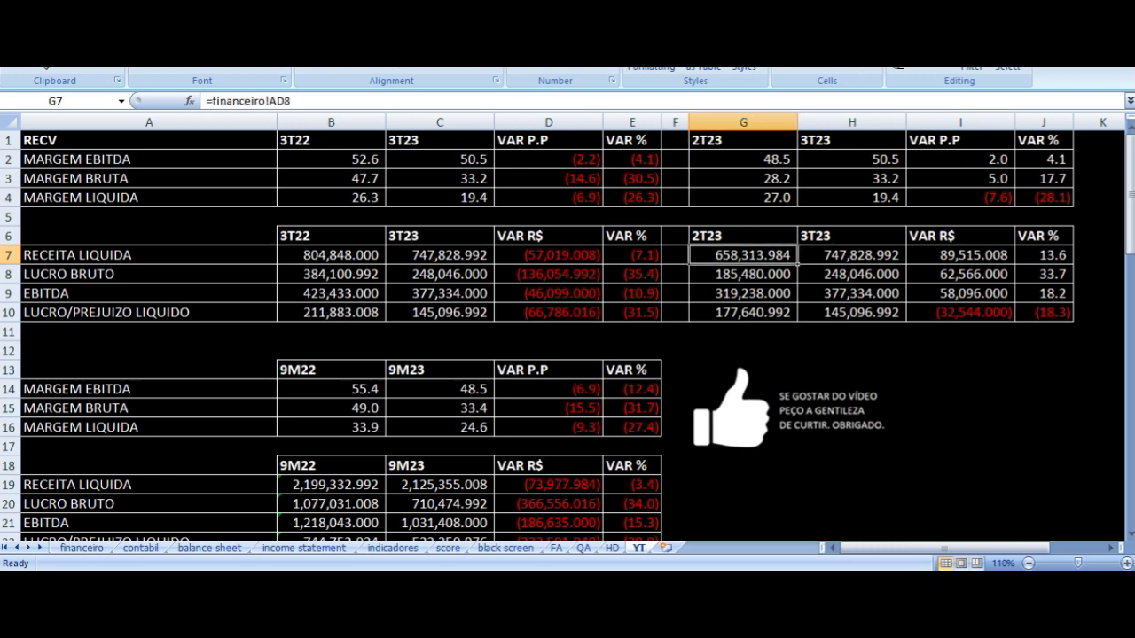
pyautogui.press('Right')
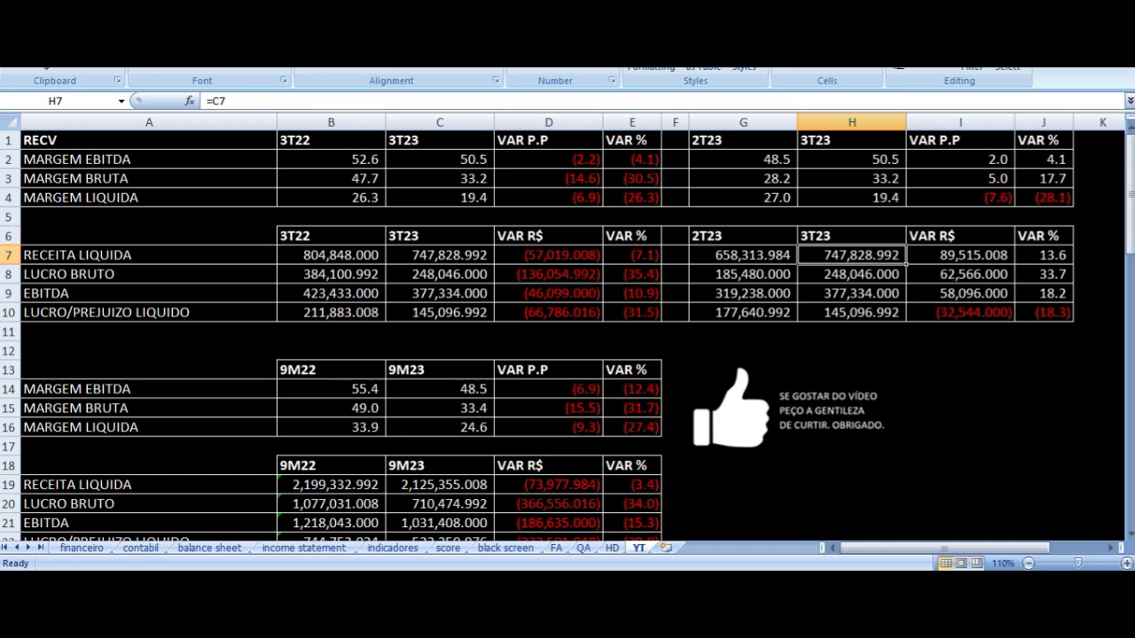
pyautogui.press('Right')
pyautogui.press('Right')
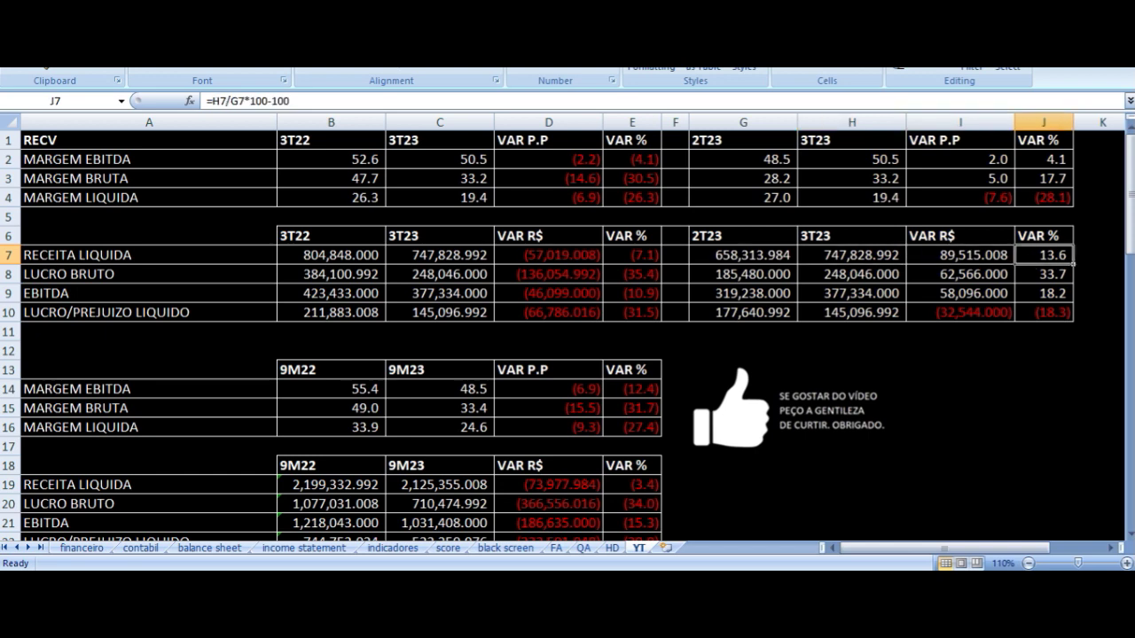
# Examine the LUCRO BRUTO figures for 2T23 and 3T23, through to the percentage variation.
pyautogui.press('Down')
pyautogui.press('Left')
pyautogui.press('Left')
pyautogui.press('Left')
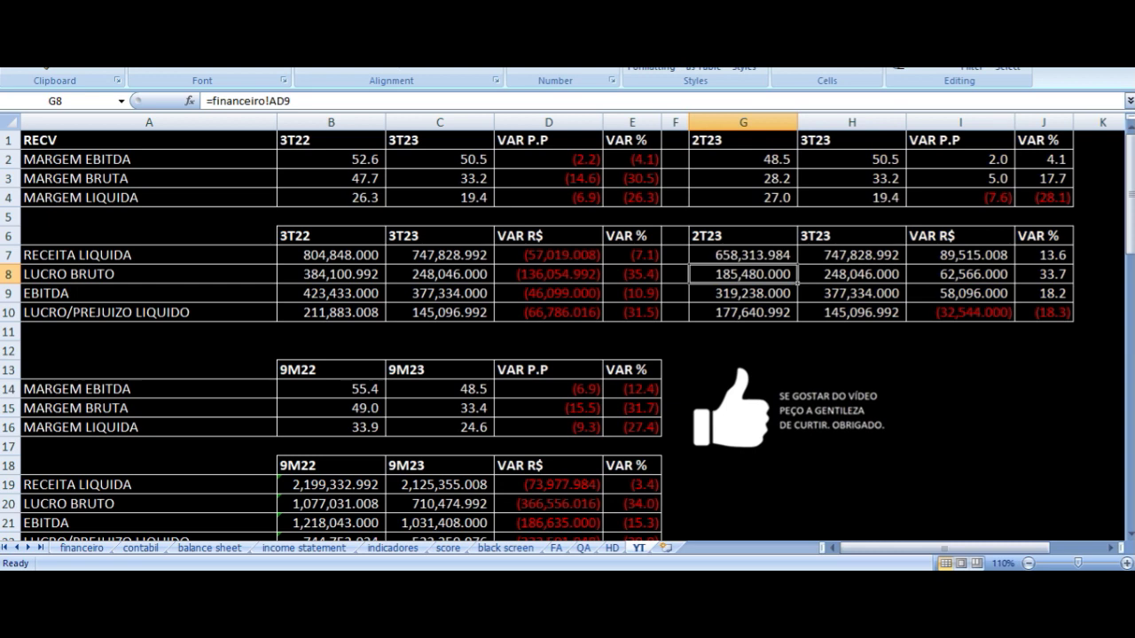
pyautogui.press('Right')
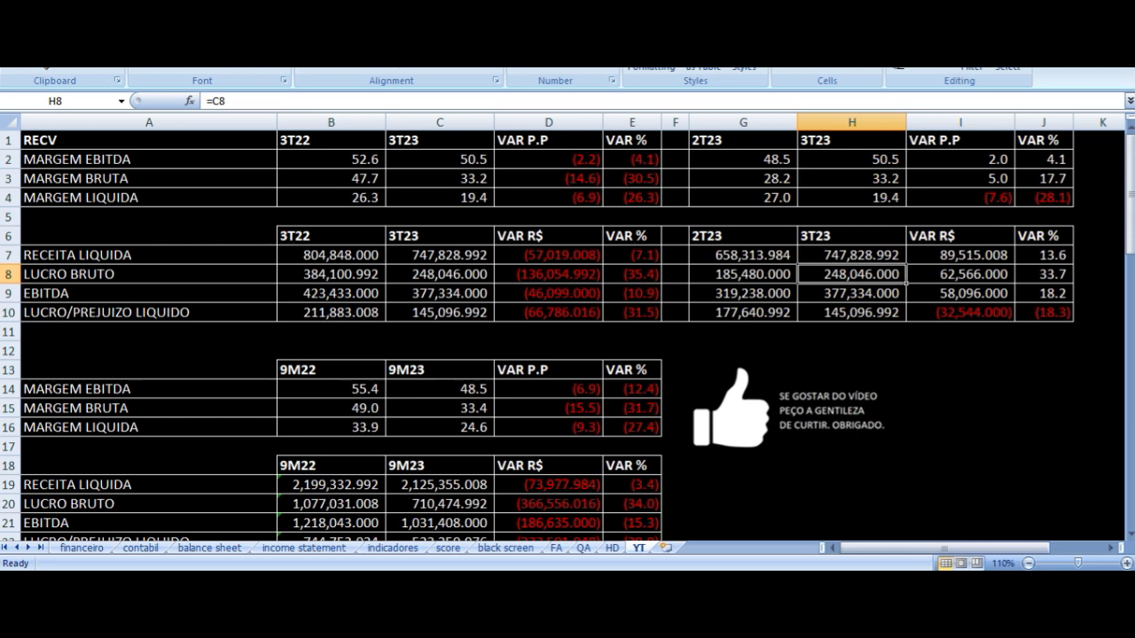
pyautogui.press('Right')
pyautogui.press('Right')
# Examine the EBITDA figures for 2T23 and 3T23, through to the percentage variation.
pyautogui.press('Down')
pyautogui.press('Left')
pyautogui.press('Left')
pyautogui.press('Left')
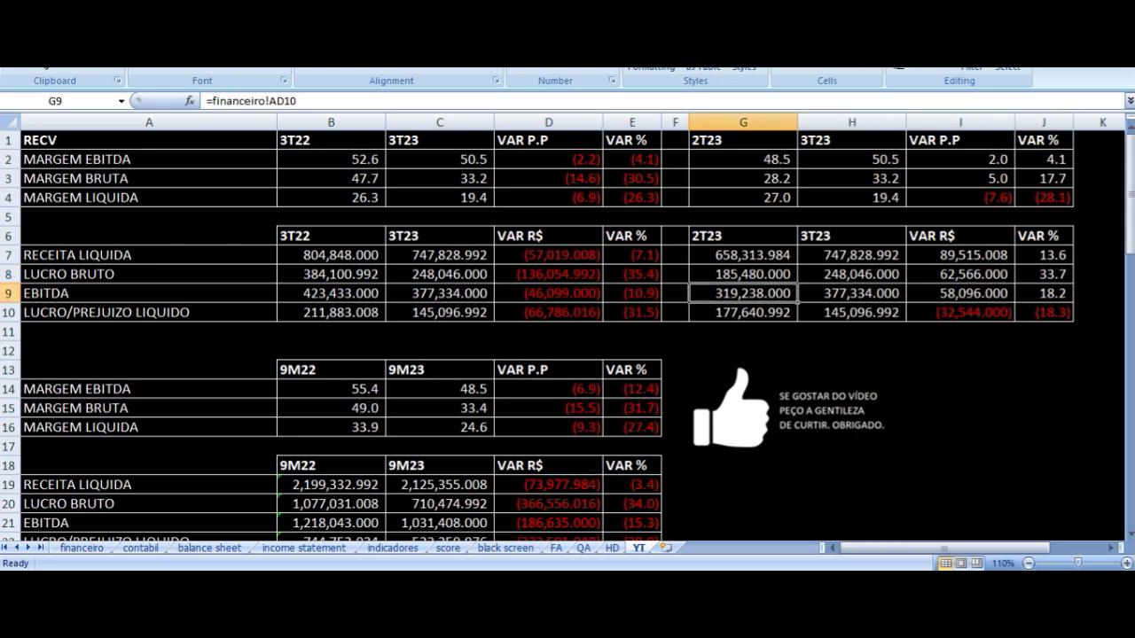
pyautogui.press('Right')
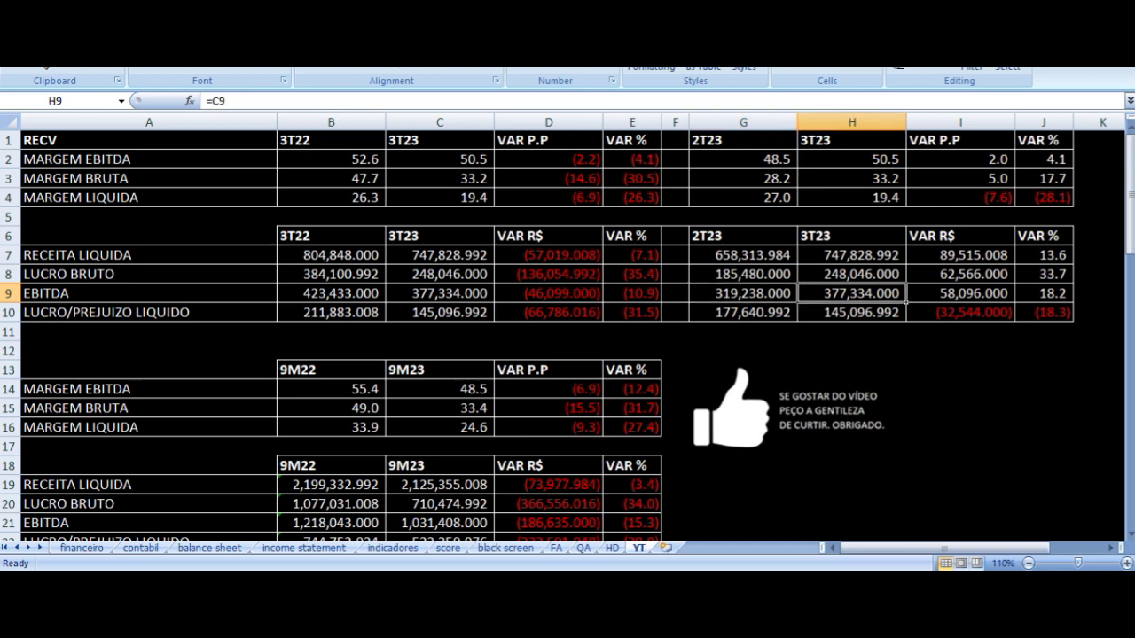
pyautogui.press('Right')
pyautogui.press('Right')
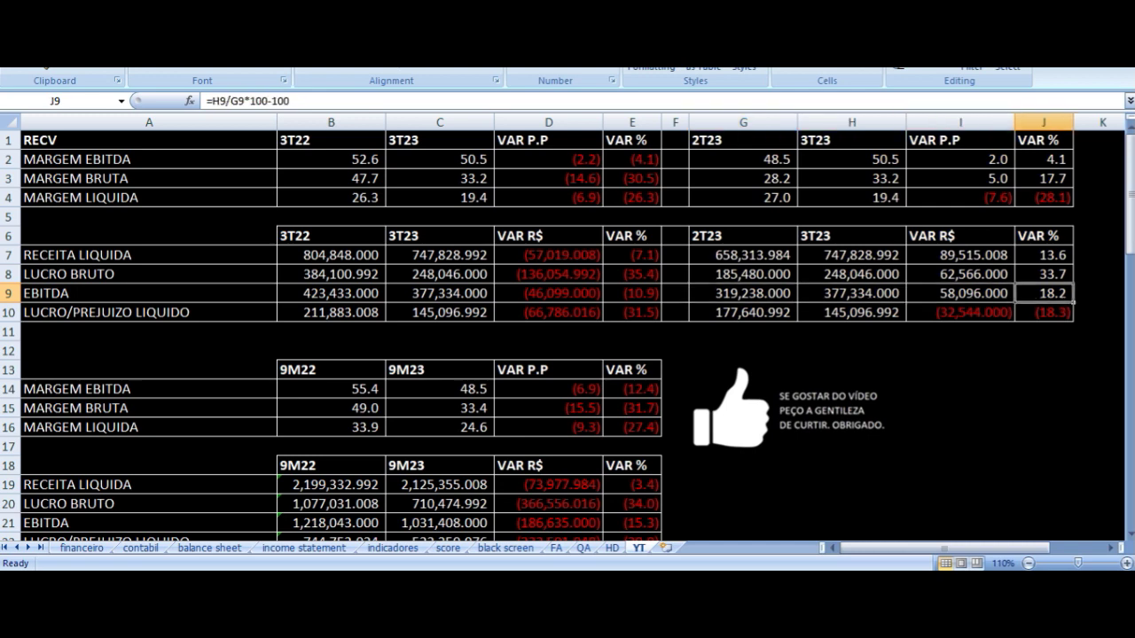
# Examine the LUCRO/PREJUIZO LIQUIDO figures for 2T23 and 3T23, through to the percentage variation.
pyautogui.press('Down')
pyautogui.press('Left')
pyautogui.press('Left')
pyautogui.press('Left')
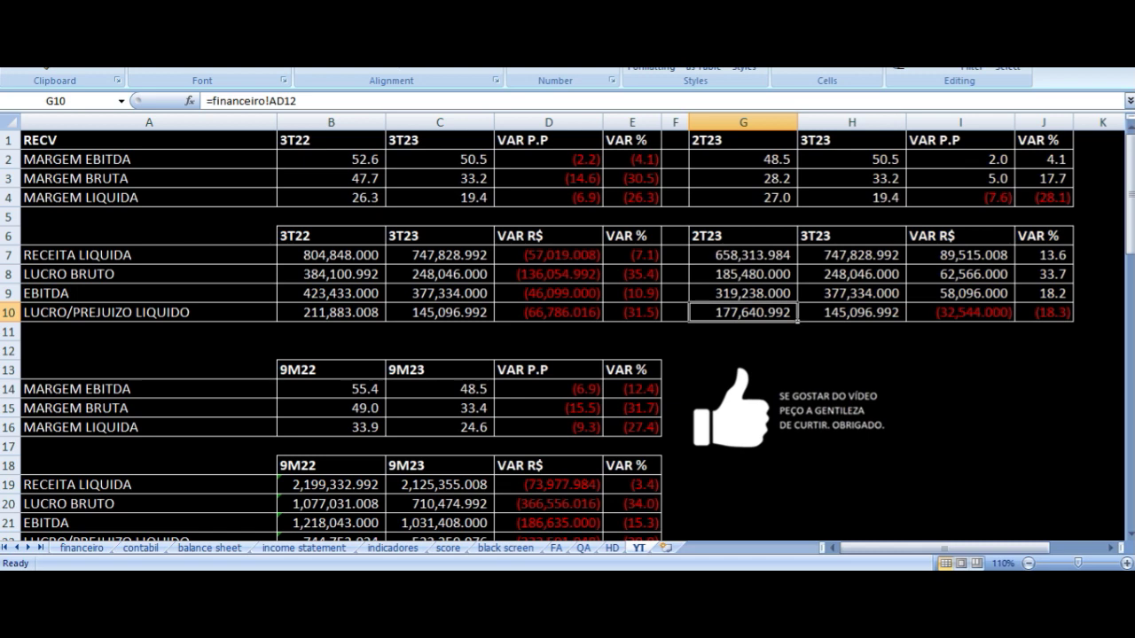
pyautogui.press('Right')
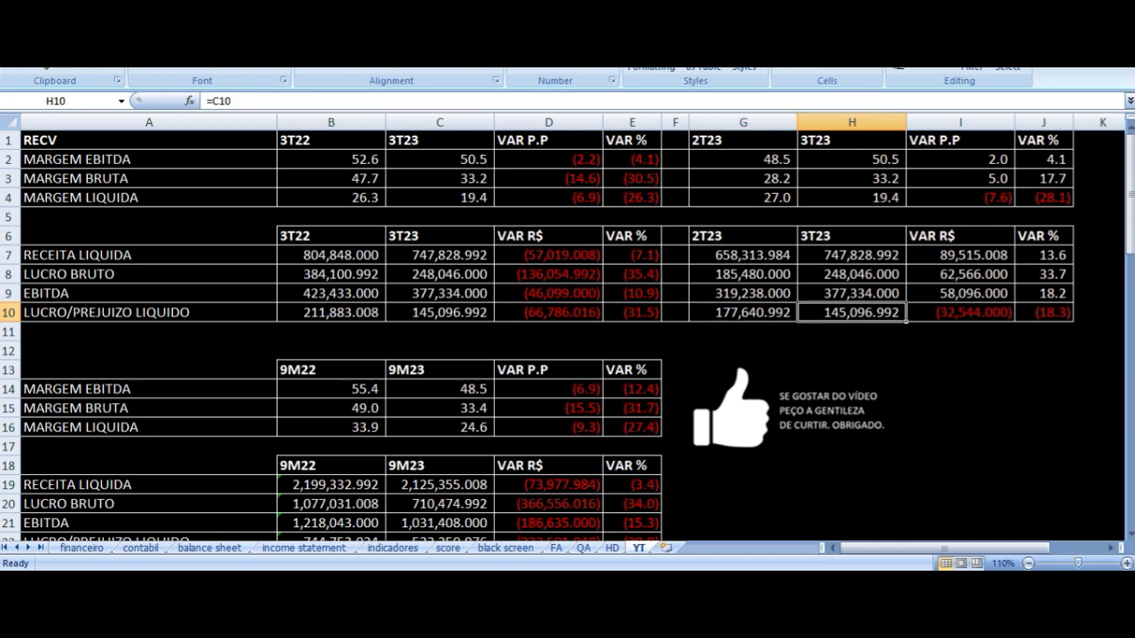
pyautogui.press('Right')
pyautogui.press('Right')
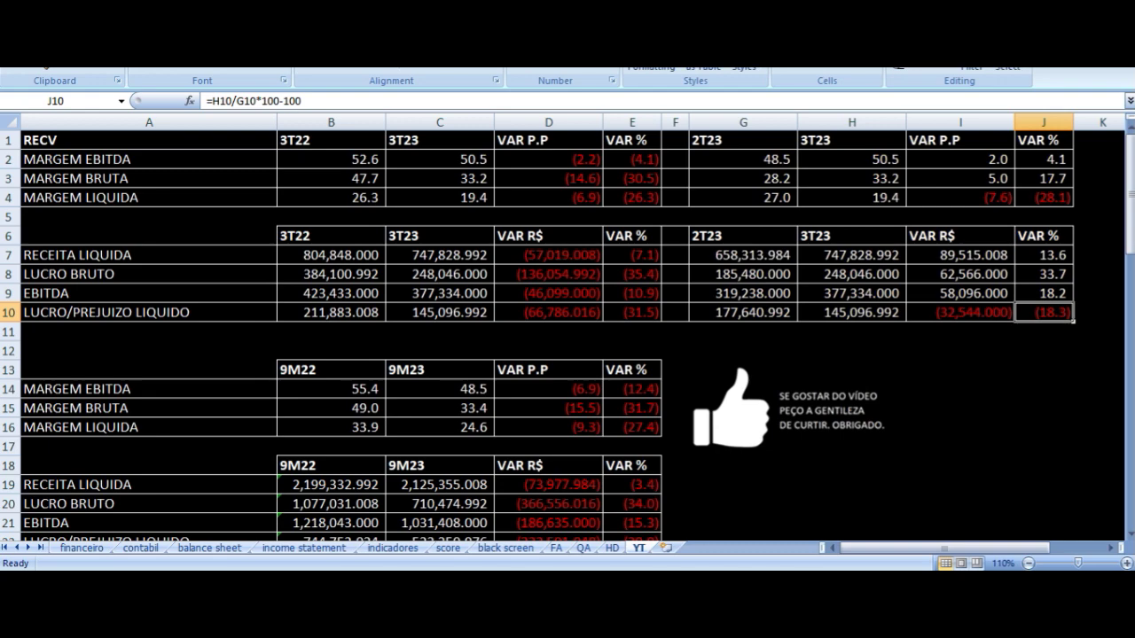
# Move to the nine-month margins table and identify the 9M22 and 9M23 periods it compares.
pyautogui.scroll(-3, 717, 305)
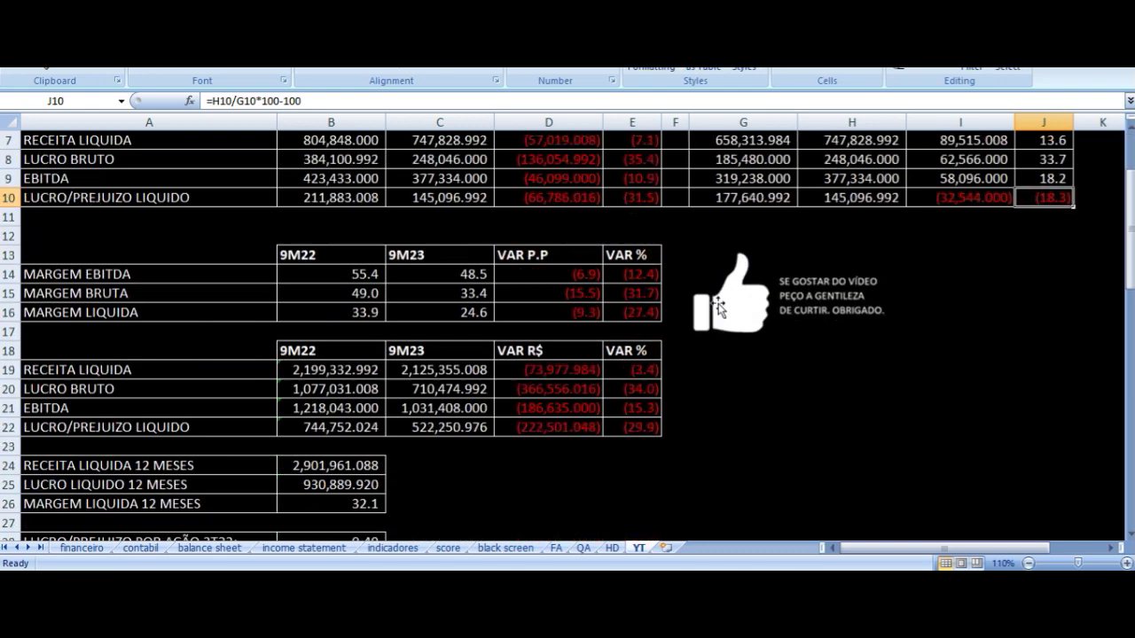
pyautogui.scroll(-1, 719, 304)
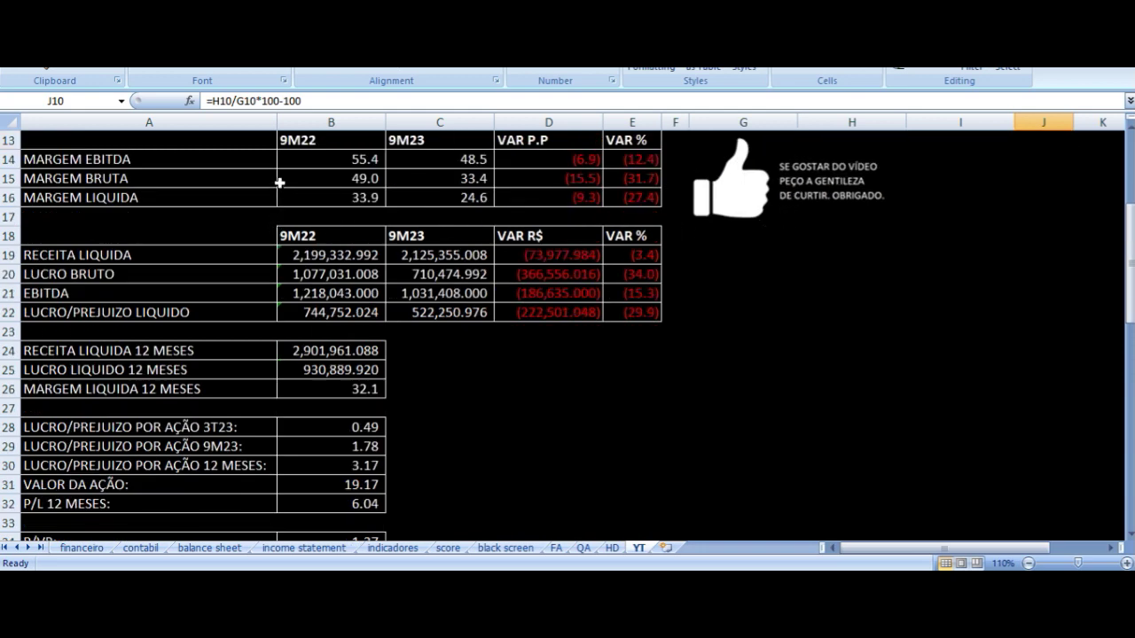
pyautogui.click(228, 155)
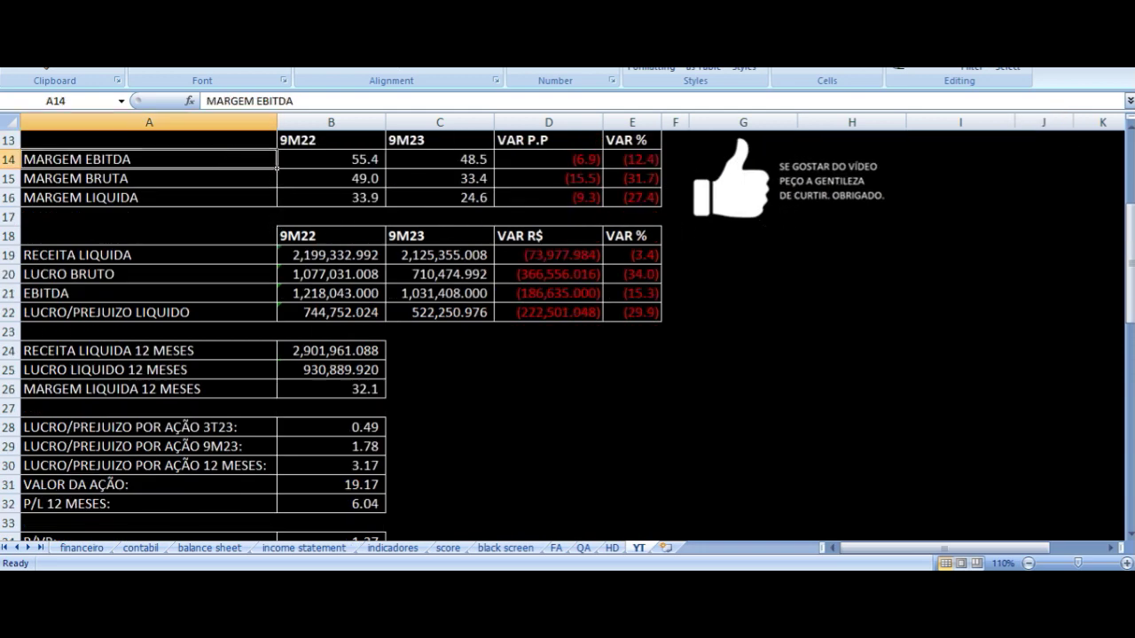
pyautogui.press('Right')
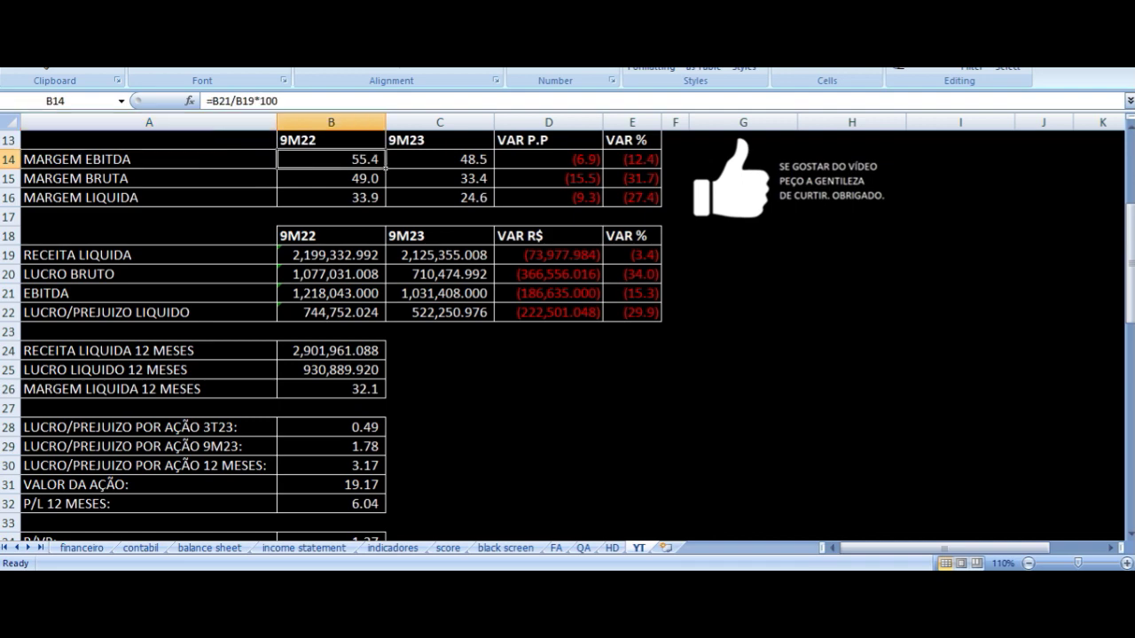
pyautogui.press('Up')
pyautogui.press('Right')
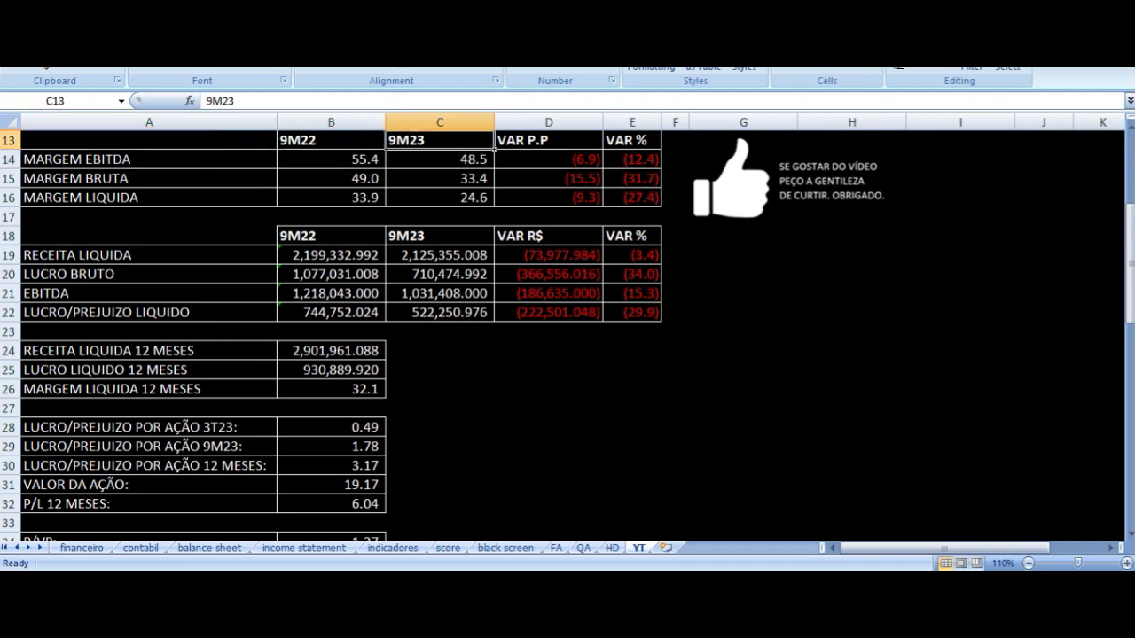
# Examine MARGEM EBITDA for 9M22 and 9M23, through to the change in percentage points.
pyautogui.press('Down')
pyautogui.press('Left')
pyautogui.press('Left')
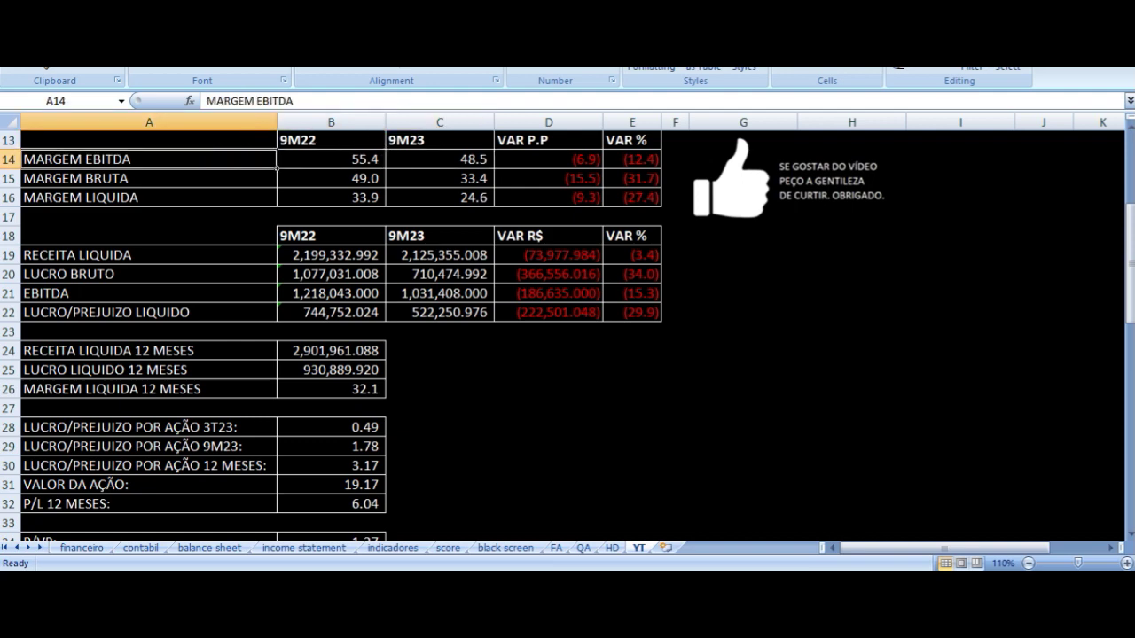
pyautogui.click(331, 159)
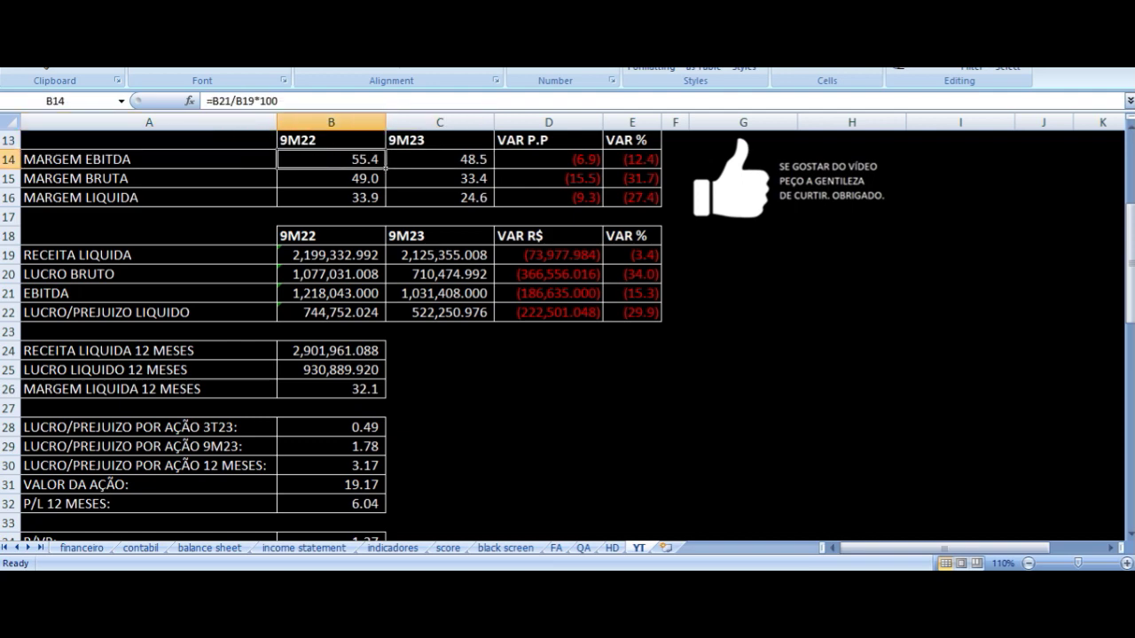
pyautogui.press('Right')
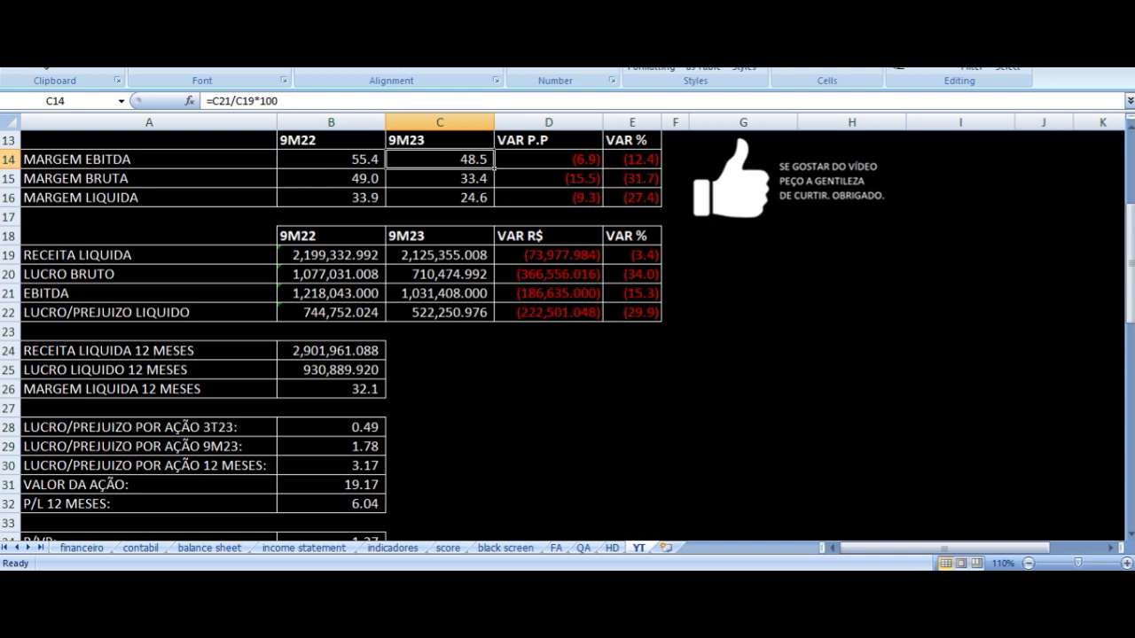
pyautogui.press('Right')
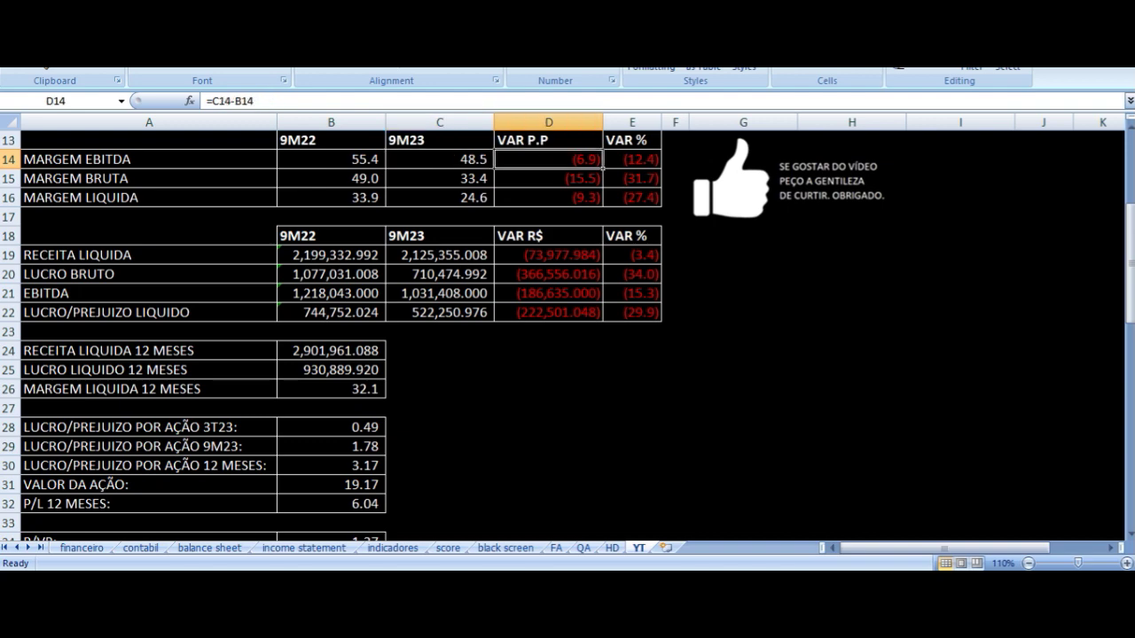
# Examine MARGEM BRUTA for 9M22 and 9M23, through to the change in percentage points.
pyautogui.press('Down')
pyautogui.press('Left')
pyautogui.press('Left')
pyautogui.press('Left')
pyautogui.press('Right')
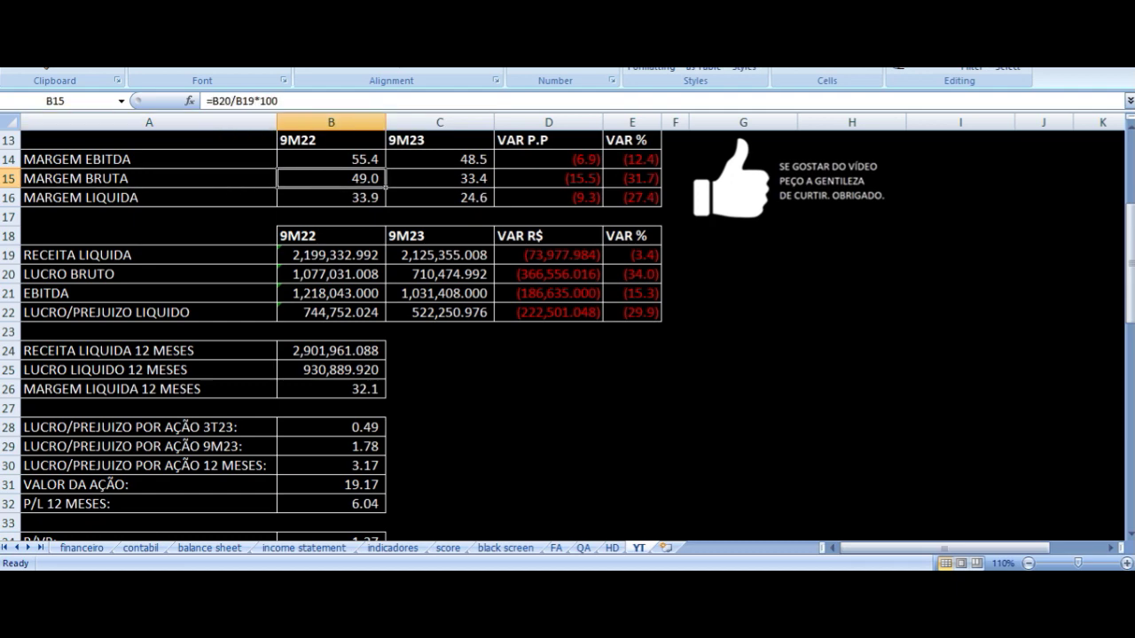
pyautogui.press('Right')
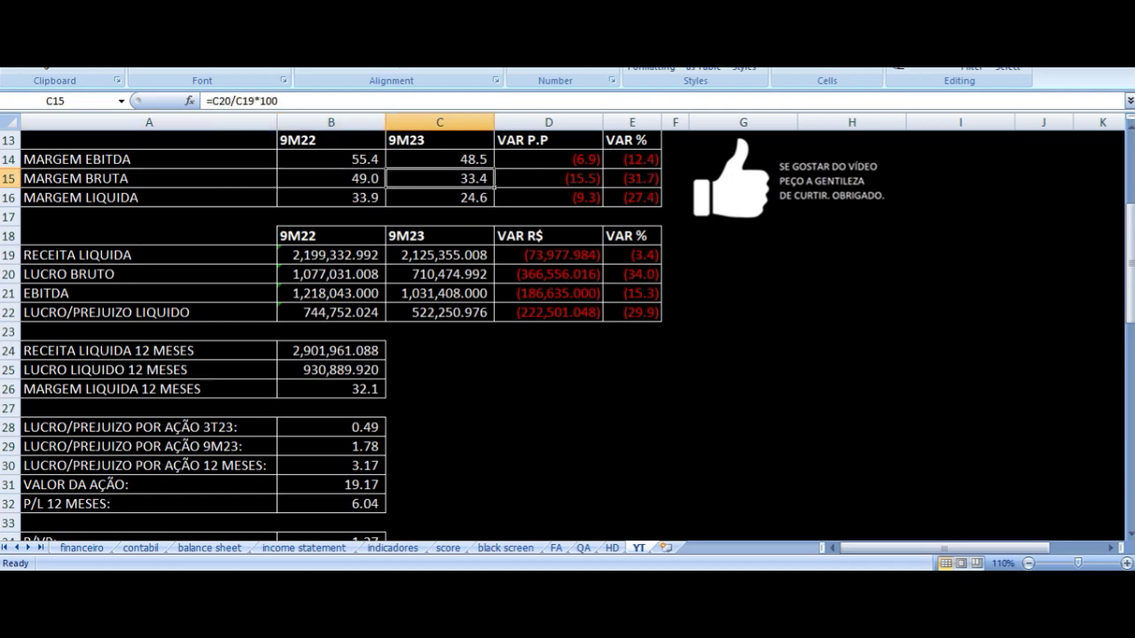
pyautogui.press('Right')
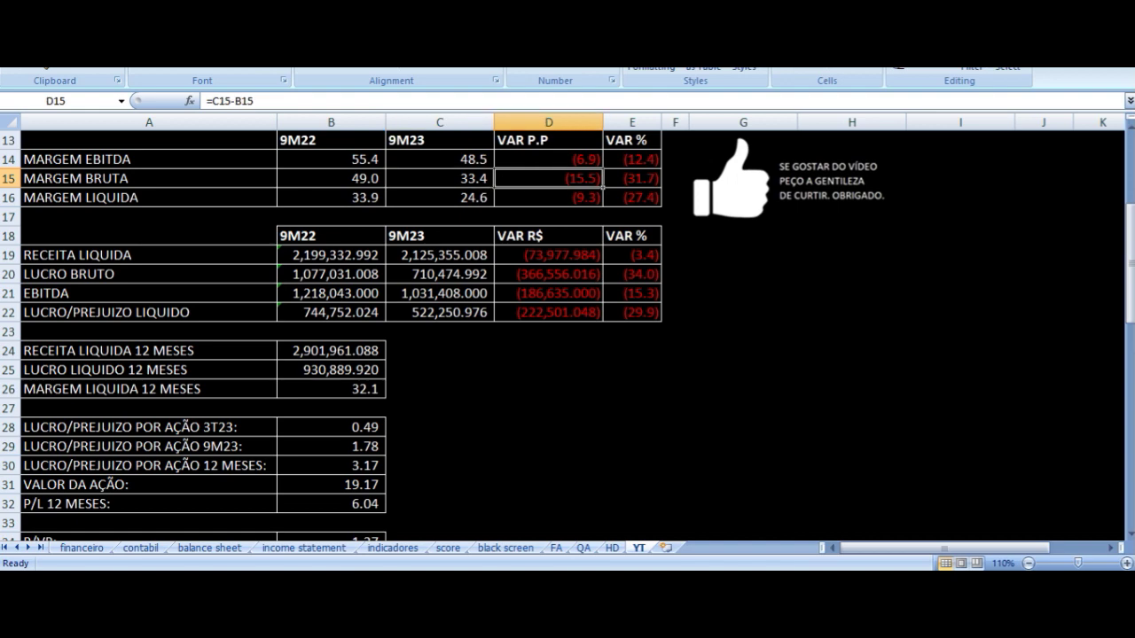
# Examine MARGEM LIQUIDA for 9M22 and 9M23, through to the change in percentage points.
pyautogui.press('Down')
pyautogui.press('Left')
pyautogui.press('Left')
pyautogui.press('Left')
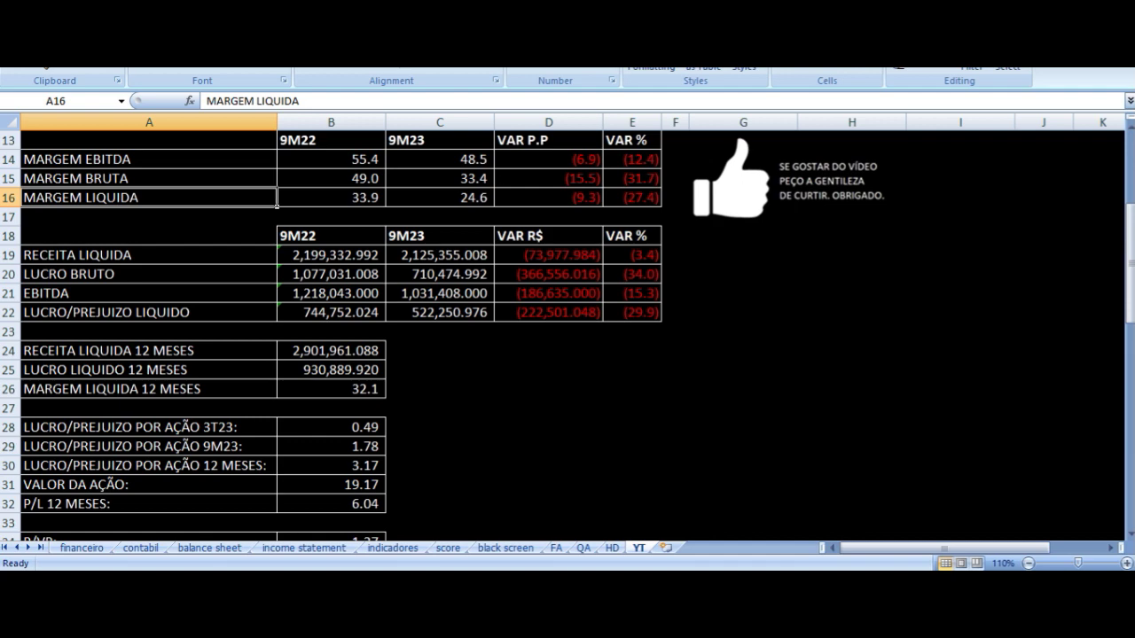
pyautogui.press('Right')
pyautogui.press('Right')
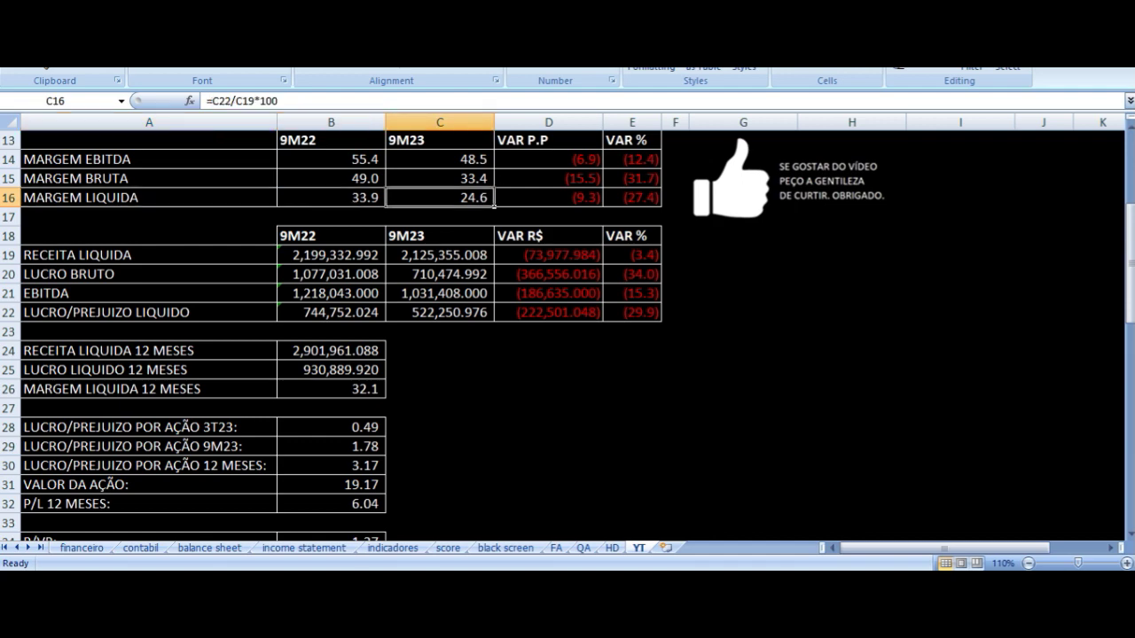
pyautogui.press('Right')
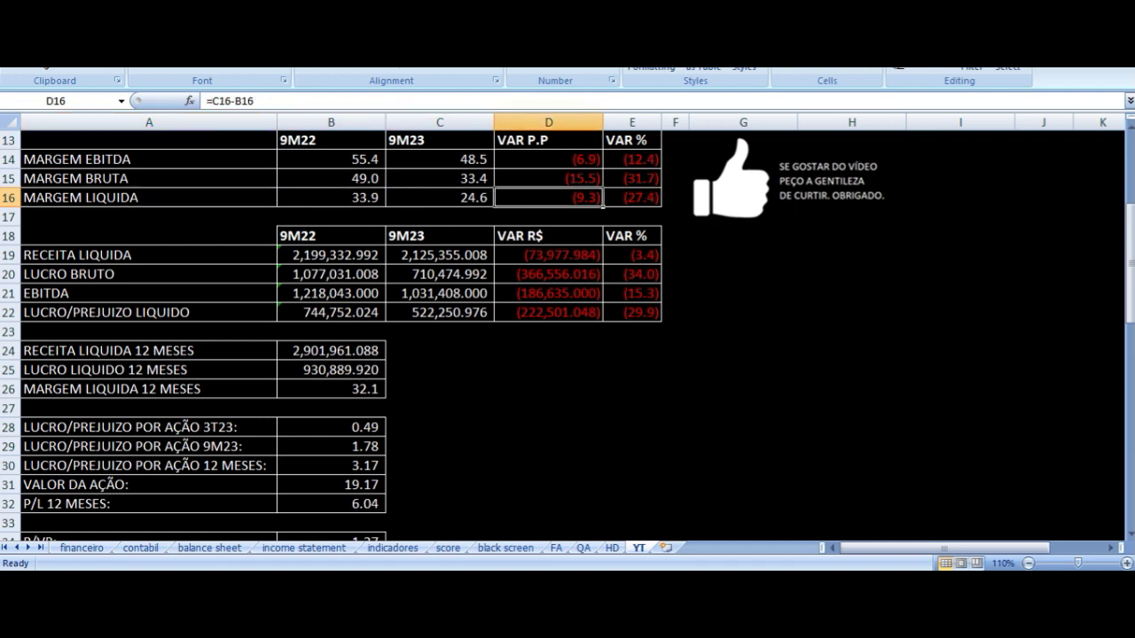
# Move to the nine-month results table and examine RECEITA LIQUIDA for 9M22 and 9M23, through to the percentage variation.
pyautogui.press('Down')
pyautogui.press('Down')
pyautogui.press('Down')
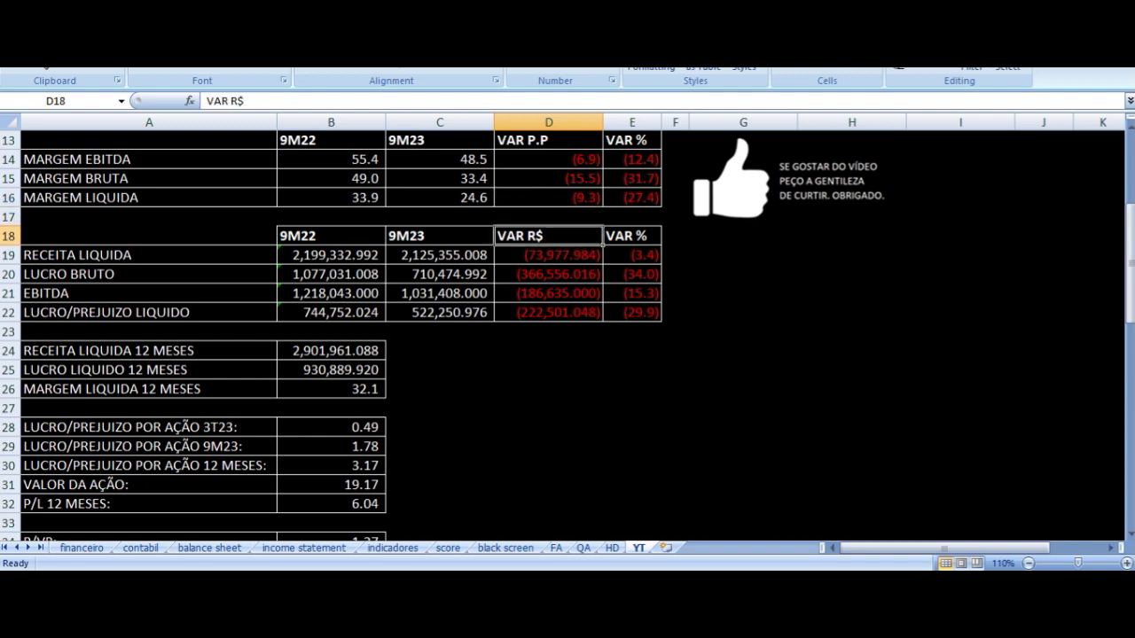
pyautogui.press('Left')
pyautogui.press('Left')
pyautogui.press('Left')
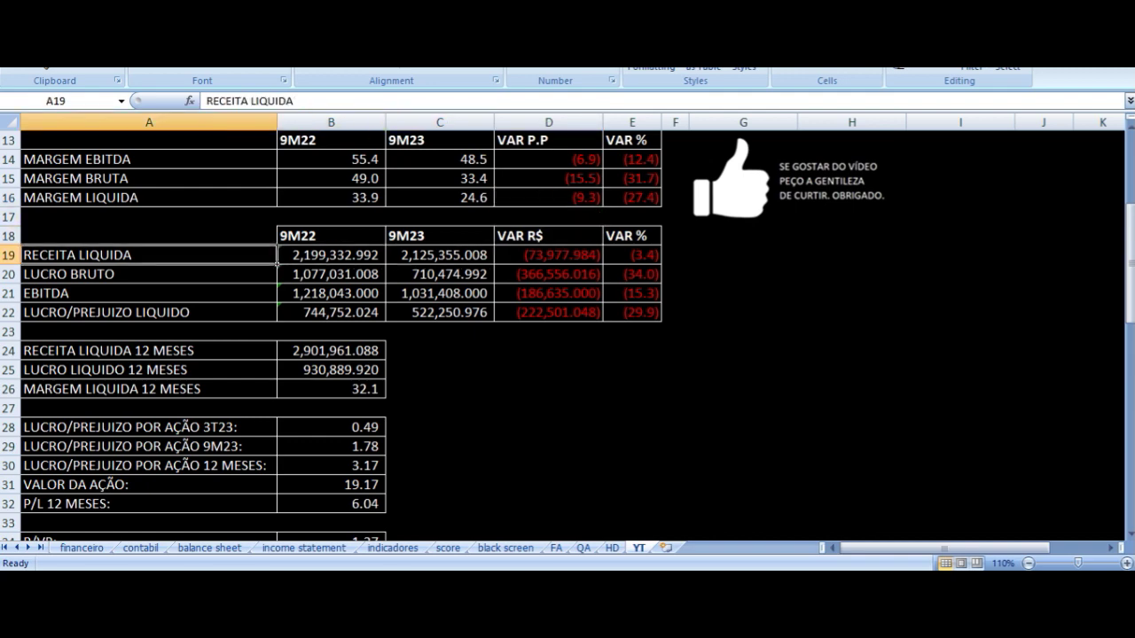
pyautogui.press('Right')
pyautogui.press('Up')
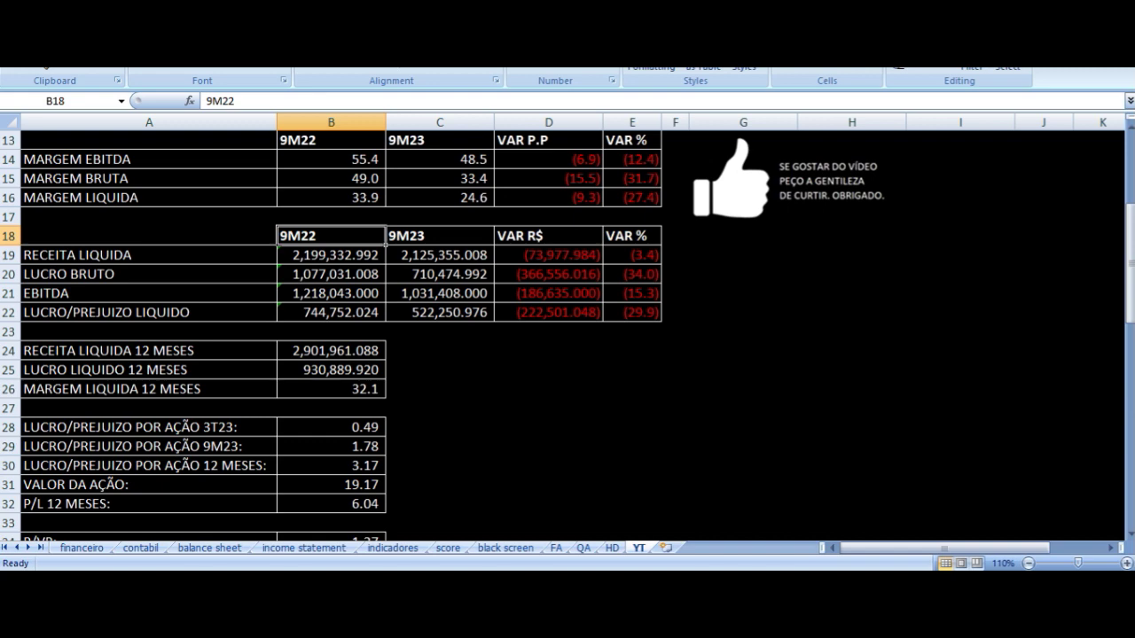
pyautogui.press('Down')
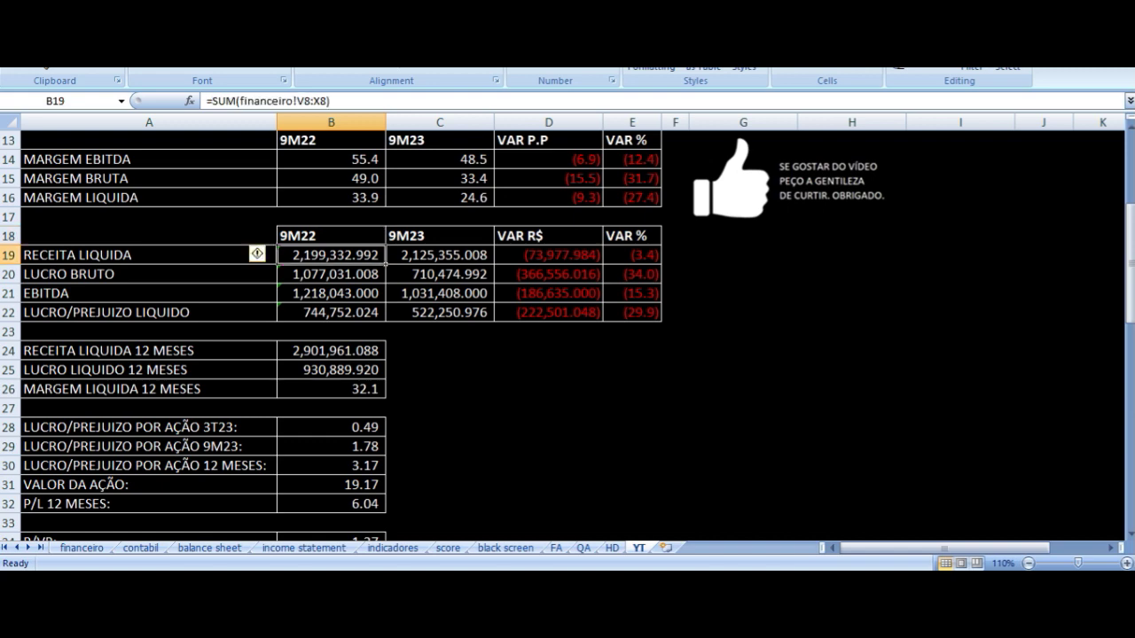
pyautogui.click(438, 254)
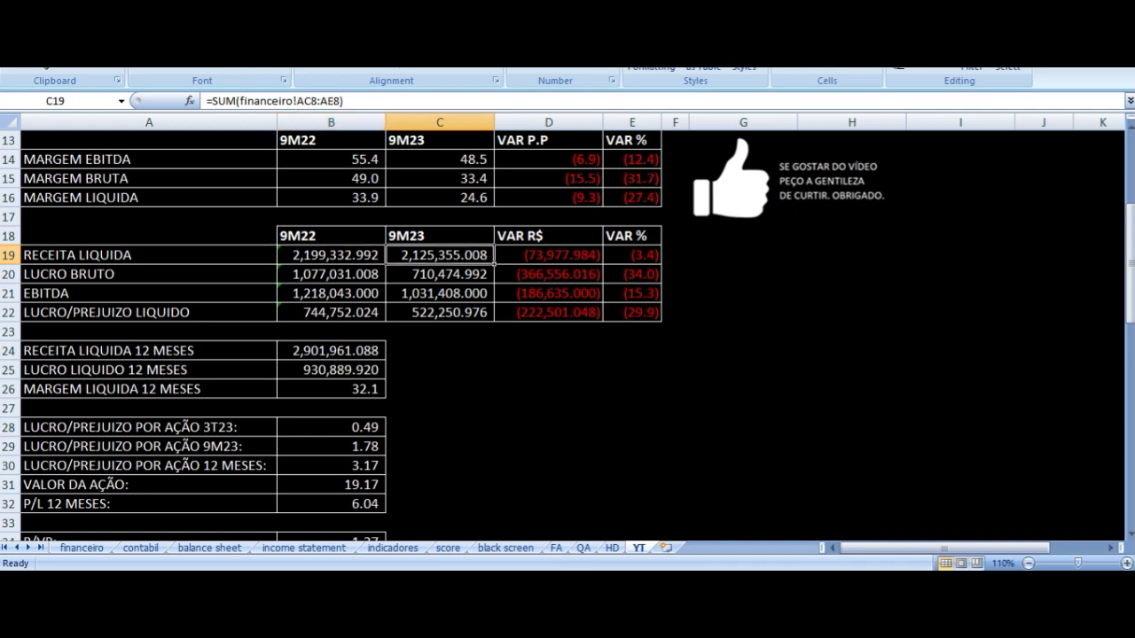
pyautogui.press('Right')
pyautogui.press('Right')
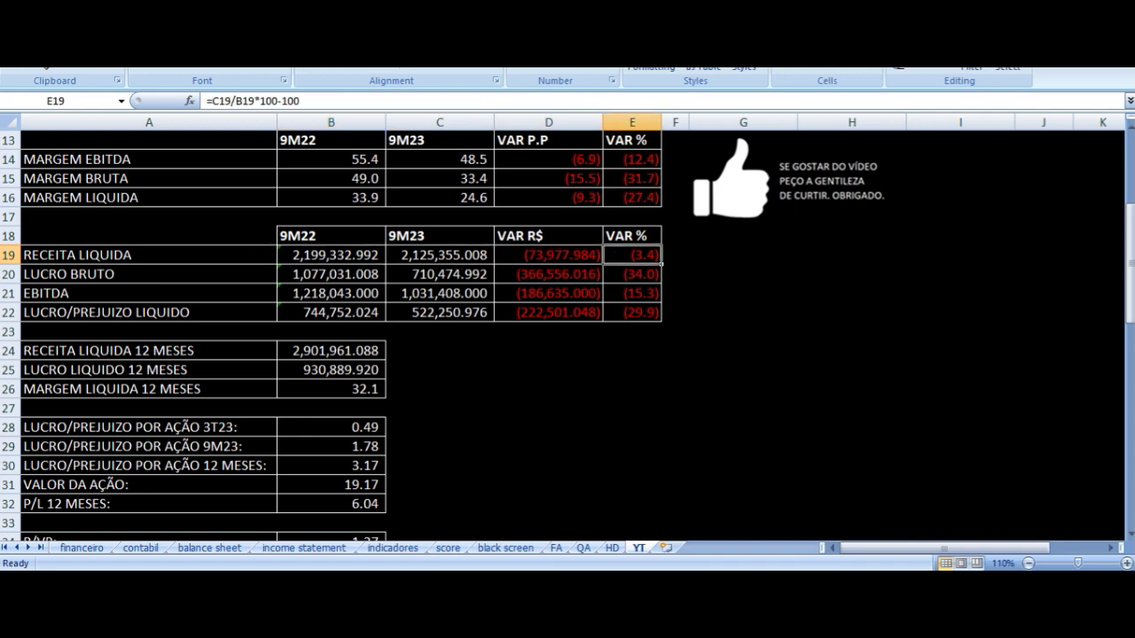
# Examine LUCRO BRUTO for 9M22 and 9M23 in the nine-month results table, through to the percentage variation.
pyautogui.press('Down')
pyautogui.press('Left')
pyautogui.press('Left')
pyautogui.press('Left')
pyautogui.press('Left')
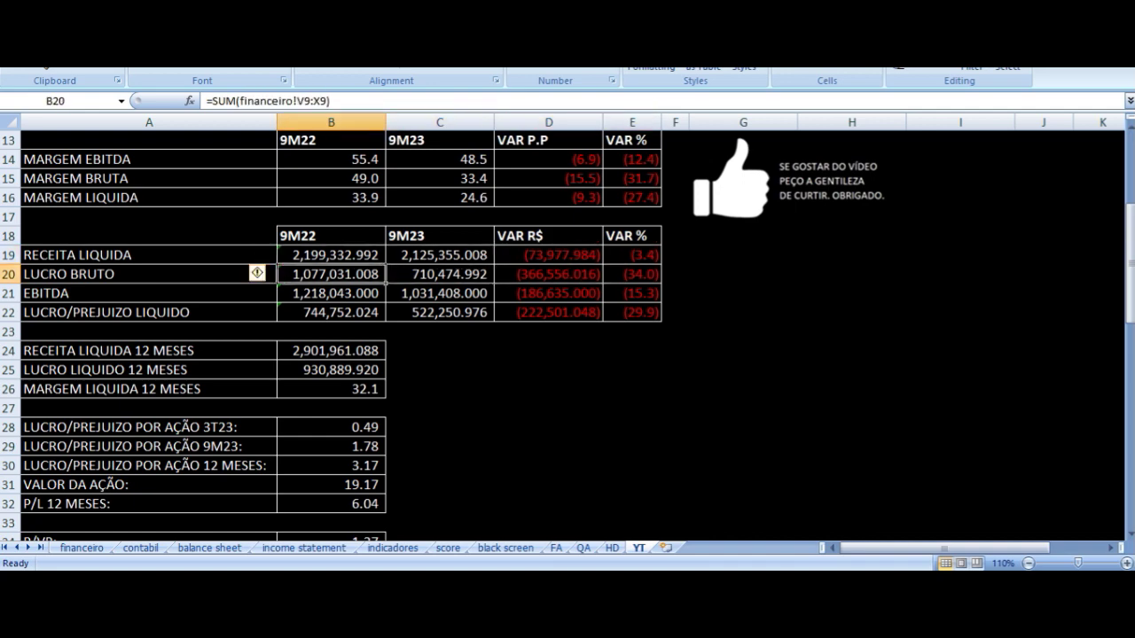
pyautogui.click(330, 274)
pyautogui.click(440, 274)
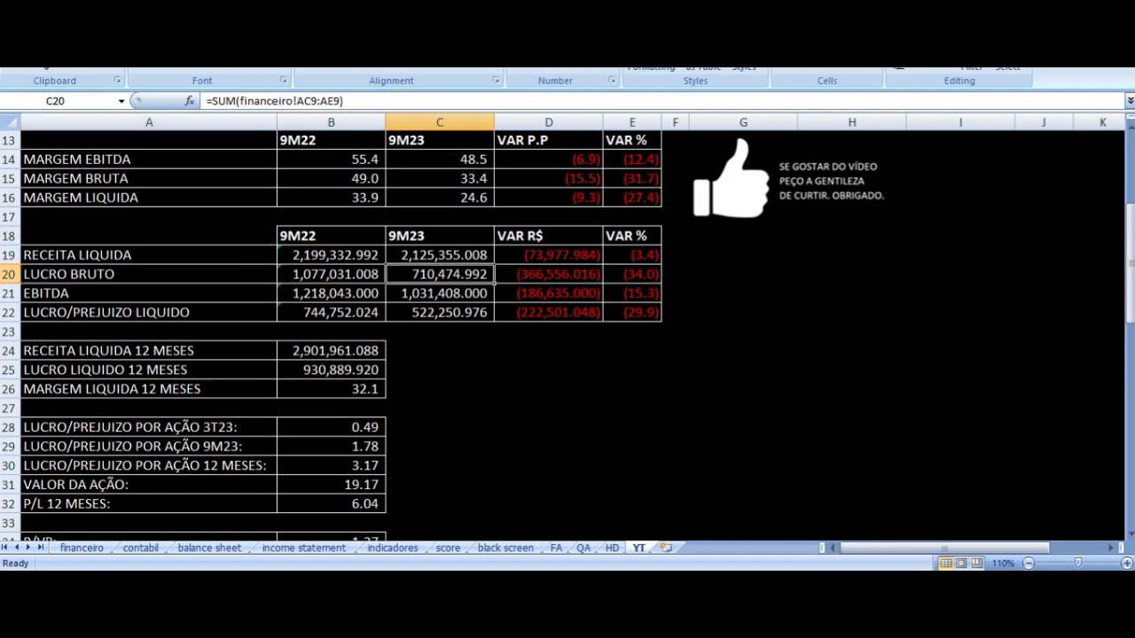
pyautogui.press('Right')
pyautogui.press('Right')
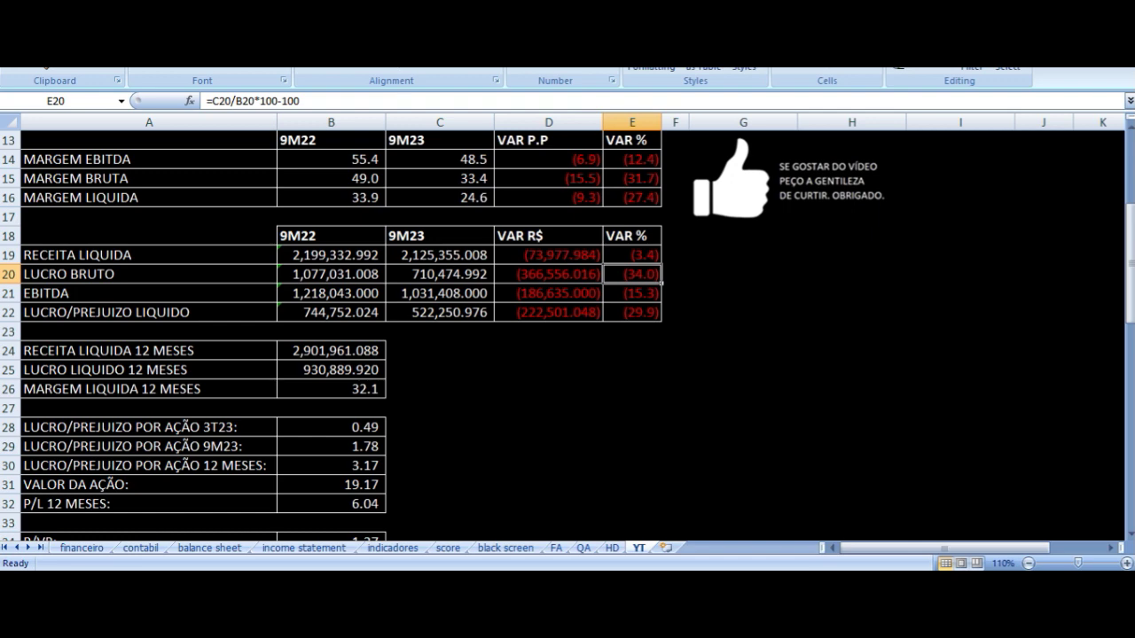
# Examine the nine-month EBITDA for 9M22 and 9M23, through to the percentage variation.
pyautogui.press('Down')
pyautogui.press('Left')
pyautogui.press('Left')
pyautogui.press('Left')
pyautogui.press('Left')
pyautogui.press('Right')
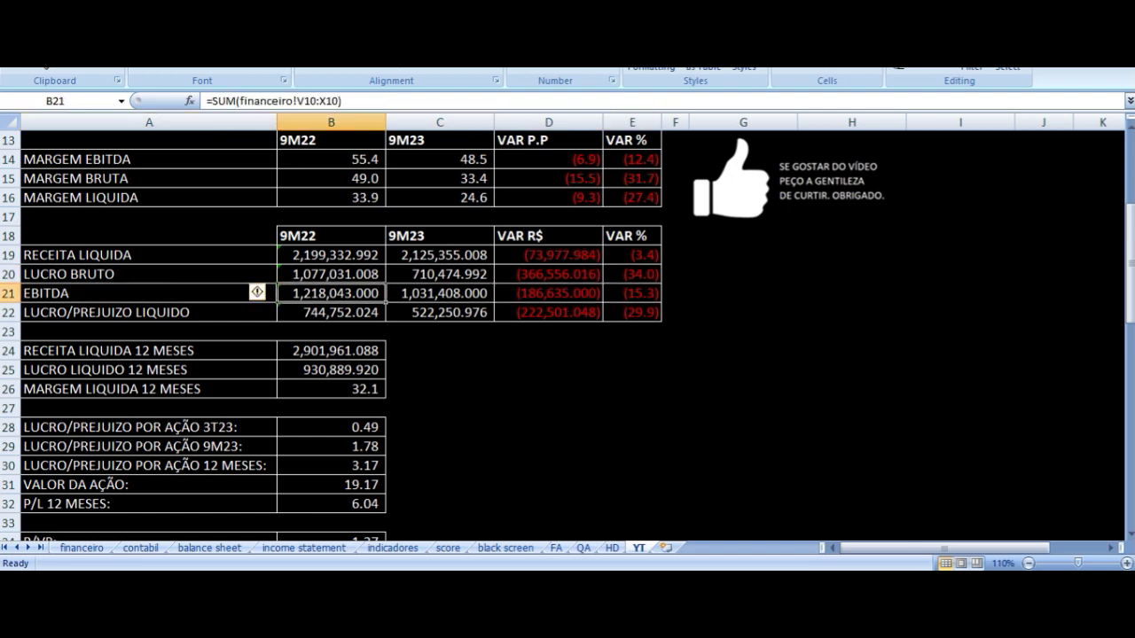
pyautogui.press('Right')
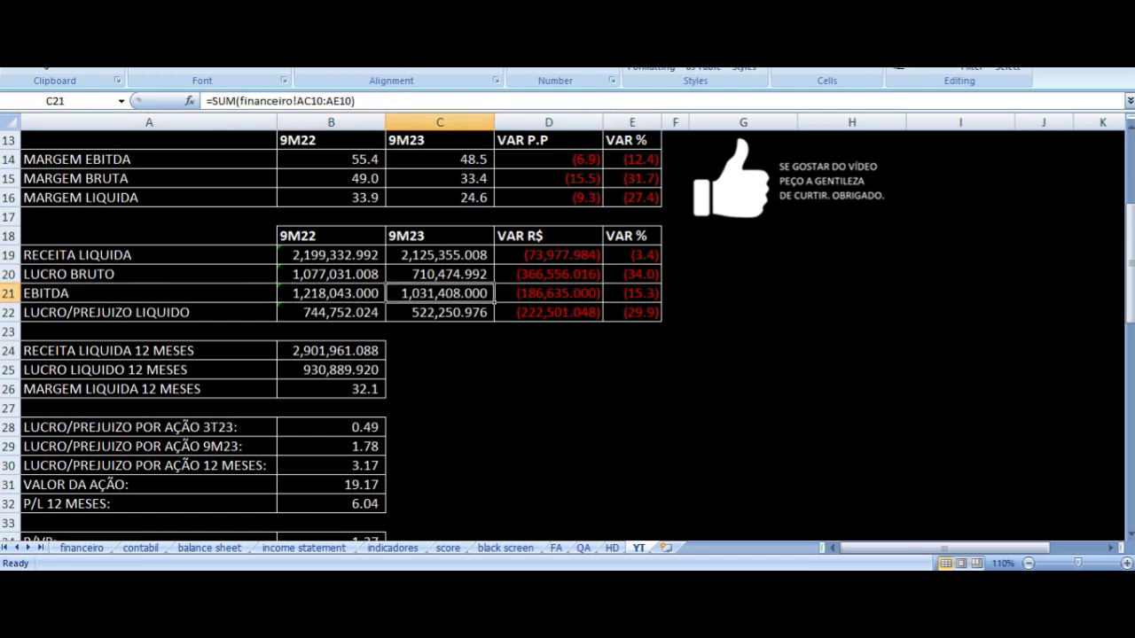
pyautogui.press('Right')
pyautogui.press('Right')
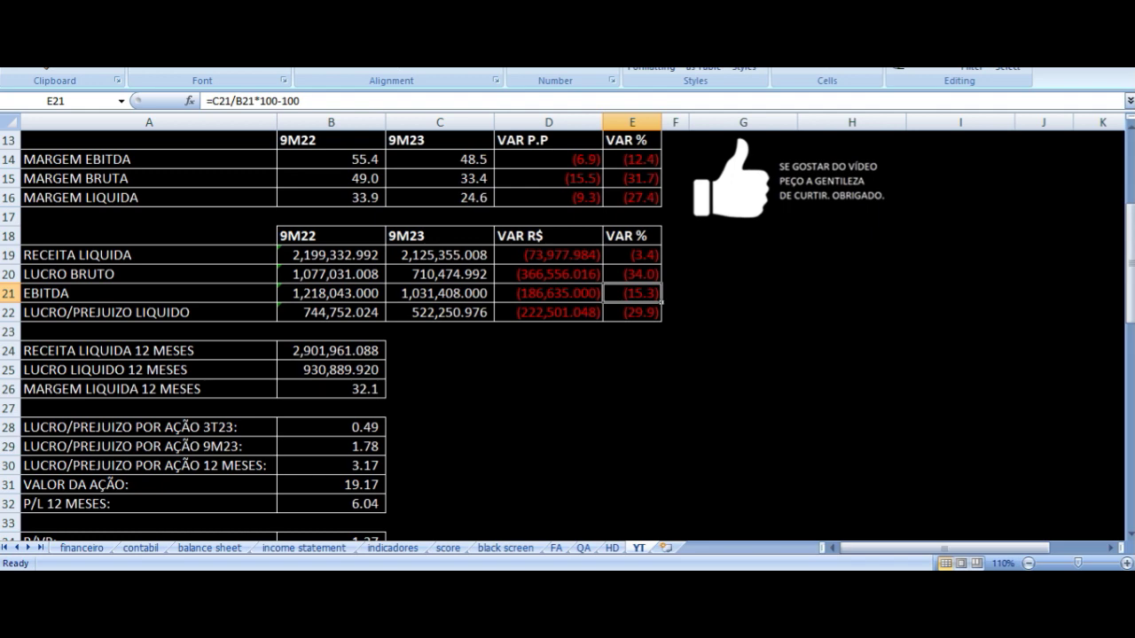
# Examine LUCRO/PREJUIZO LIQUIDO for 9M22 and 9M23, through to the percentage variation.
pyautogui.press('Down')
pyautogui.press('Left')
pyautogui.press('Left')
pyautogui.press('Left')
pyautogui.press('Left')
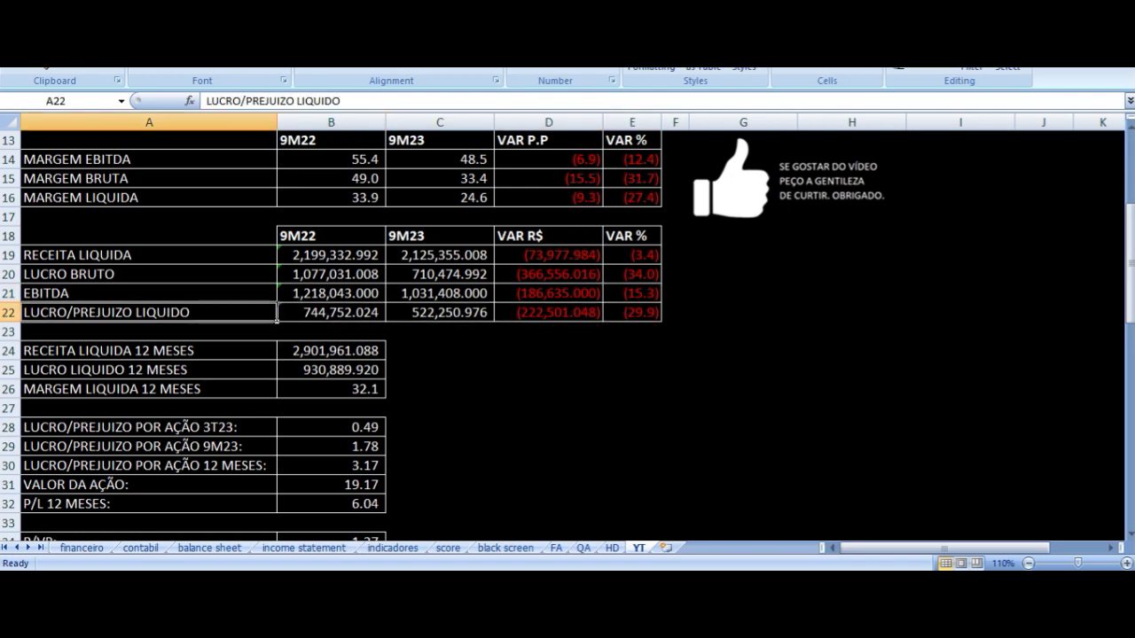
pyautogui.press('Right')
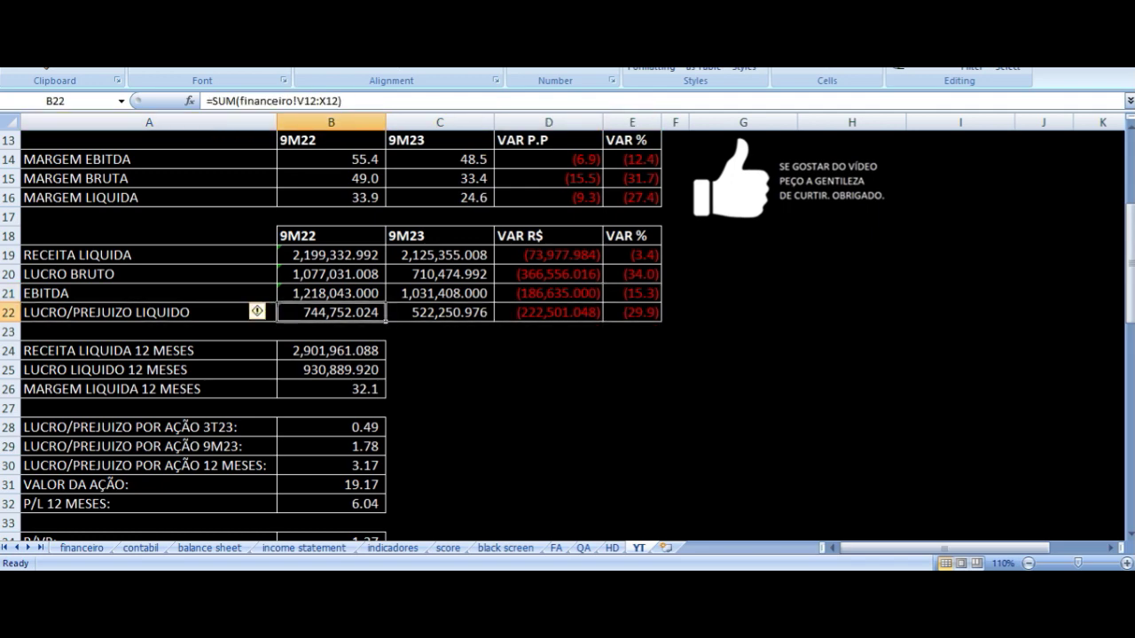
pyautogui.press('Right')
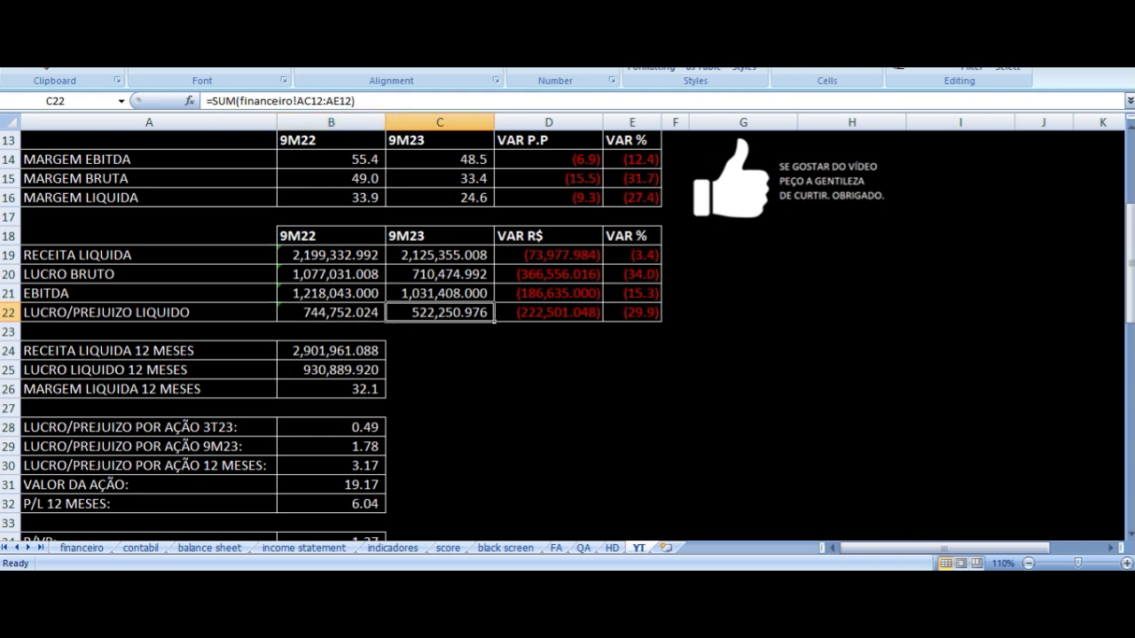
pyautogui.press('Right')
pyautogui.press('Right')
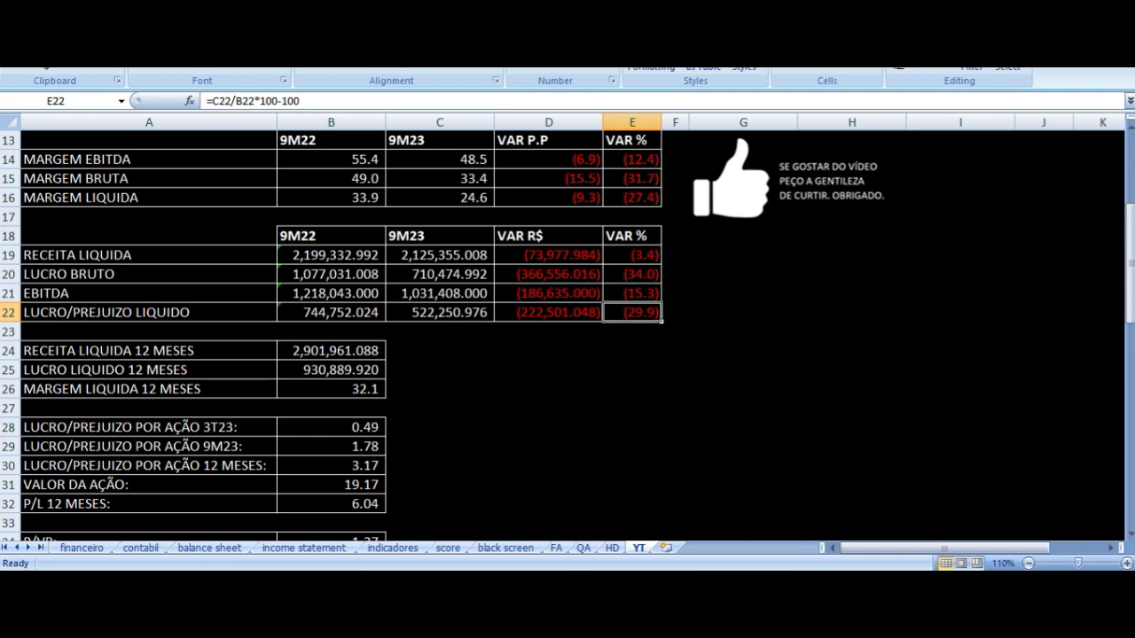
# Return to the quarterly tables and review the whole 3T22 to 3T23 comparison, plus RECEITA LIQUIDA for 2T23 and 3T23.
pyautogui.scroll(4, 626, 283)
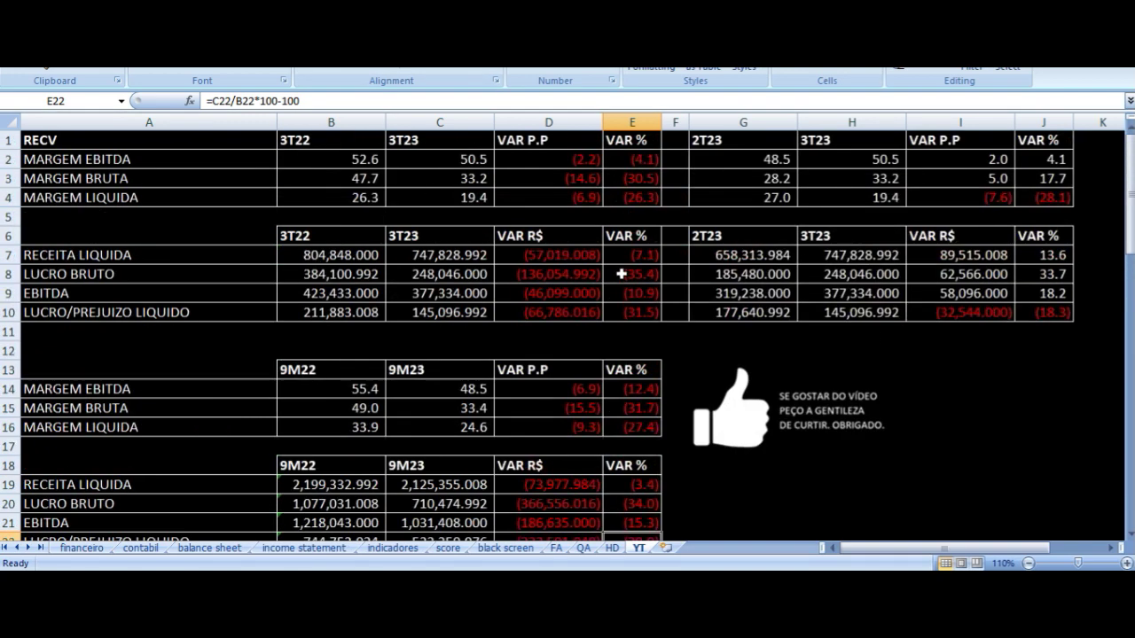
pyautogui.moveTo(348, 144); pyautogui.dragTo(627, 313)
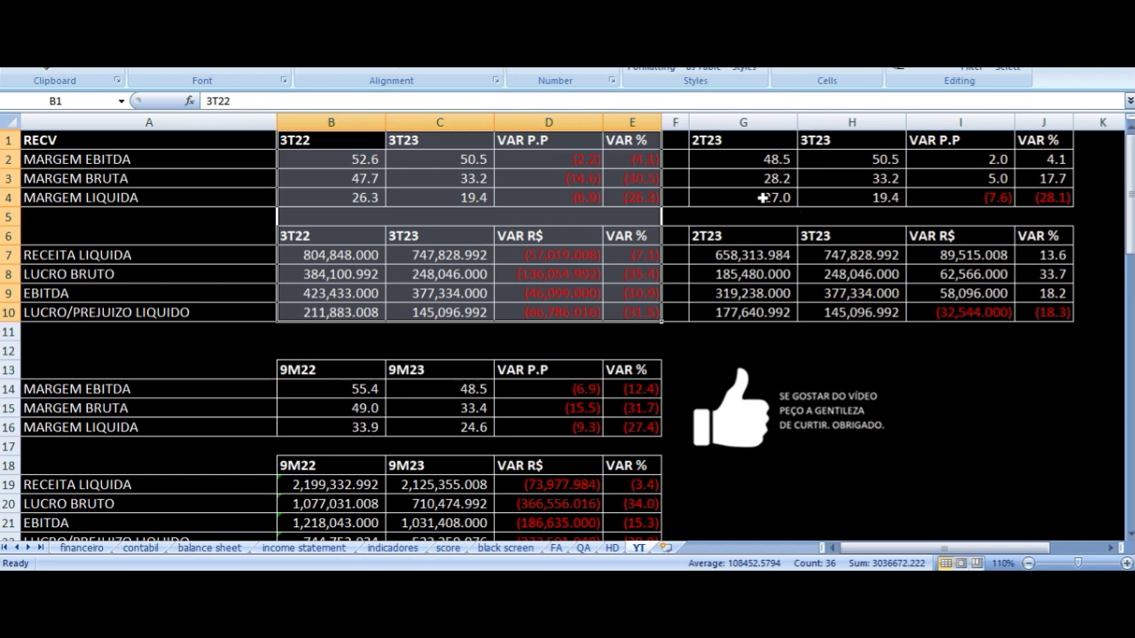
pyautogui.click(795, 198)
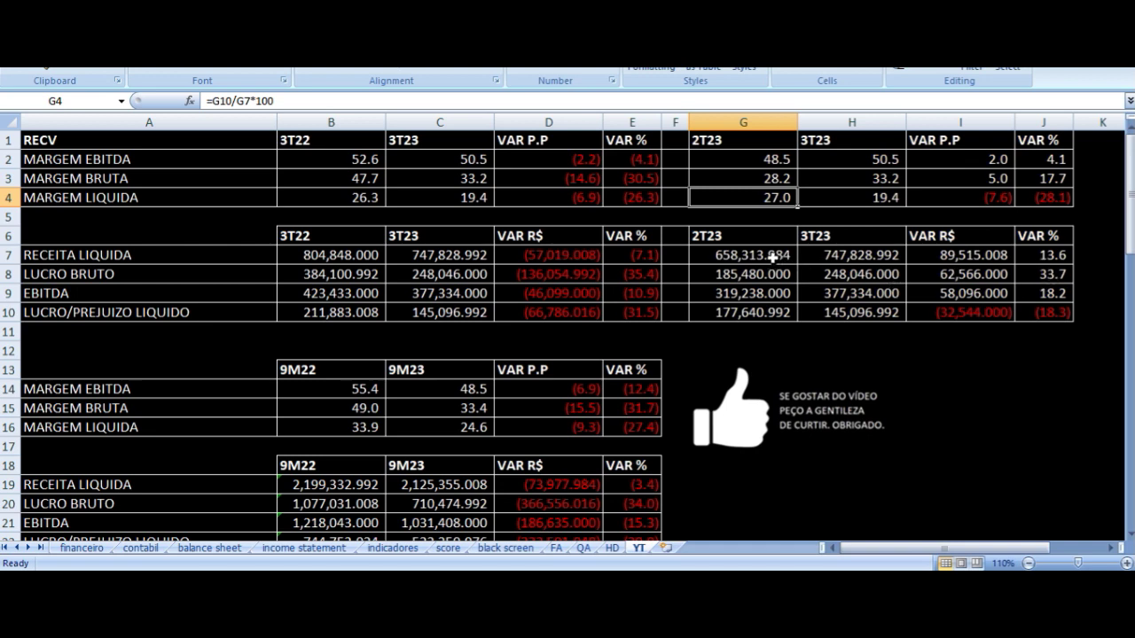
pyautogui.moveTo(774, 255); pyautogui.dragTo(836, 264)
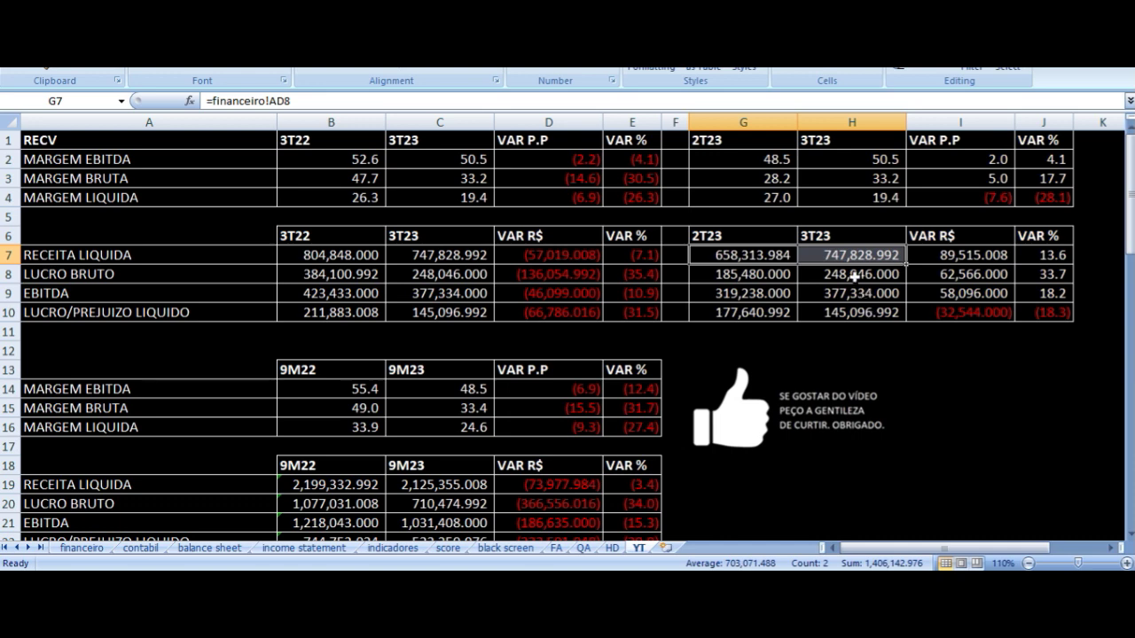
pyautogui.click(825, 275)
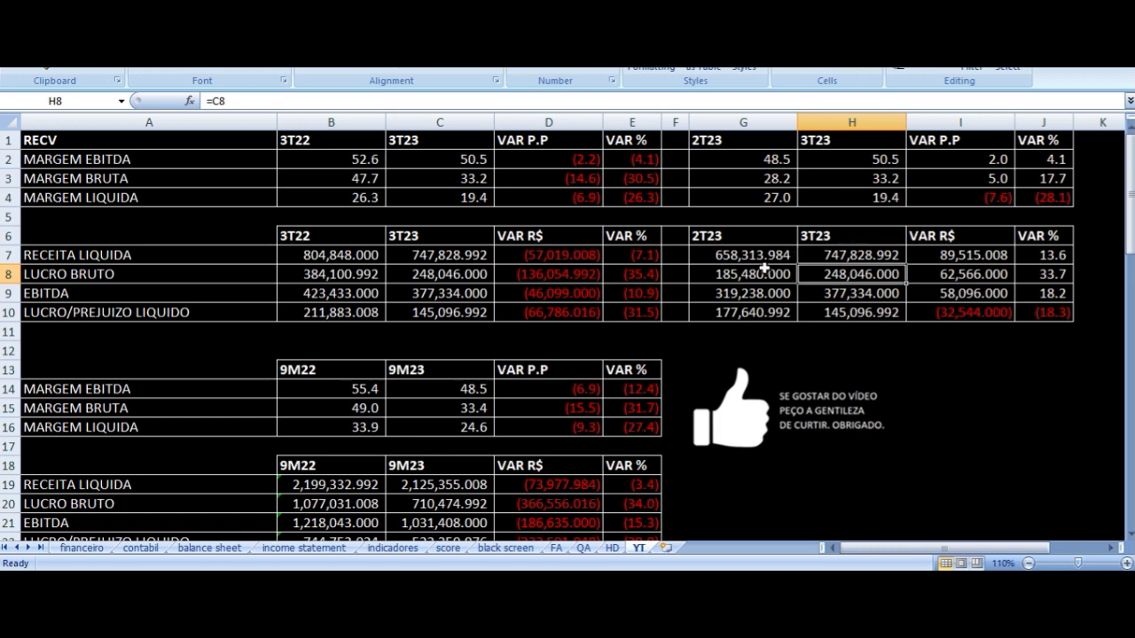
pyautogui.moveTo(773, 256); pyautogui.dragTo(826, 259)
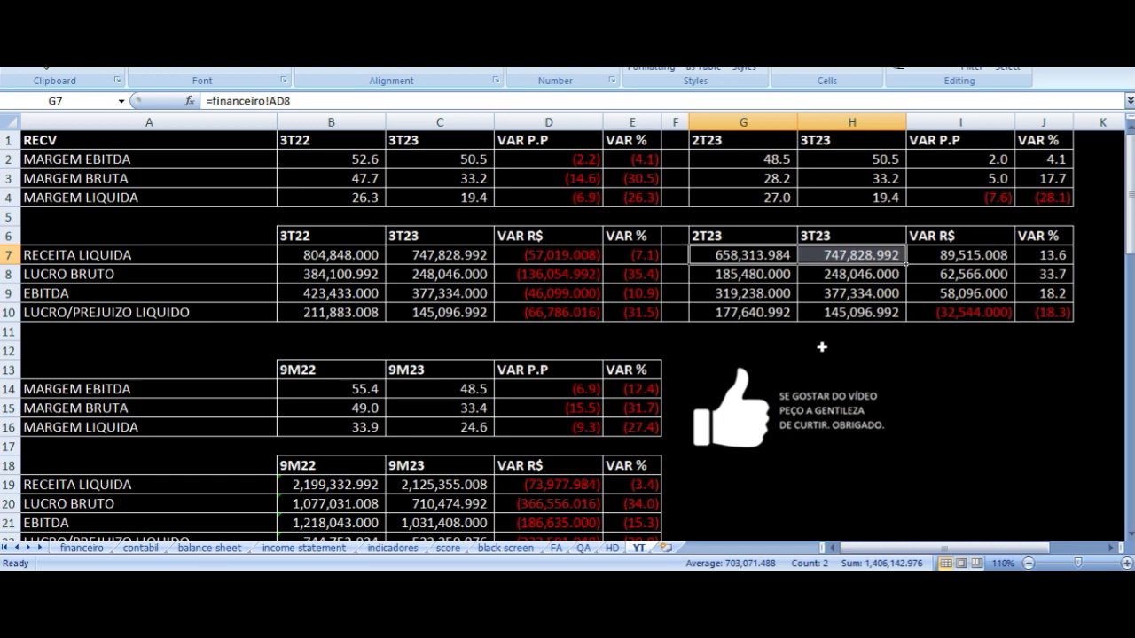
pyautogui.click(1019, 293)
# Examine the 12-month figures for RECEITA LIQUIDA, LUCRO LIQUIDO and MARGEM LIQUIDA.
pyautogui.scroll(-1, 761, 257)
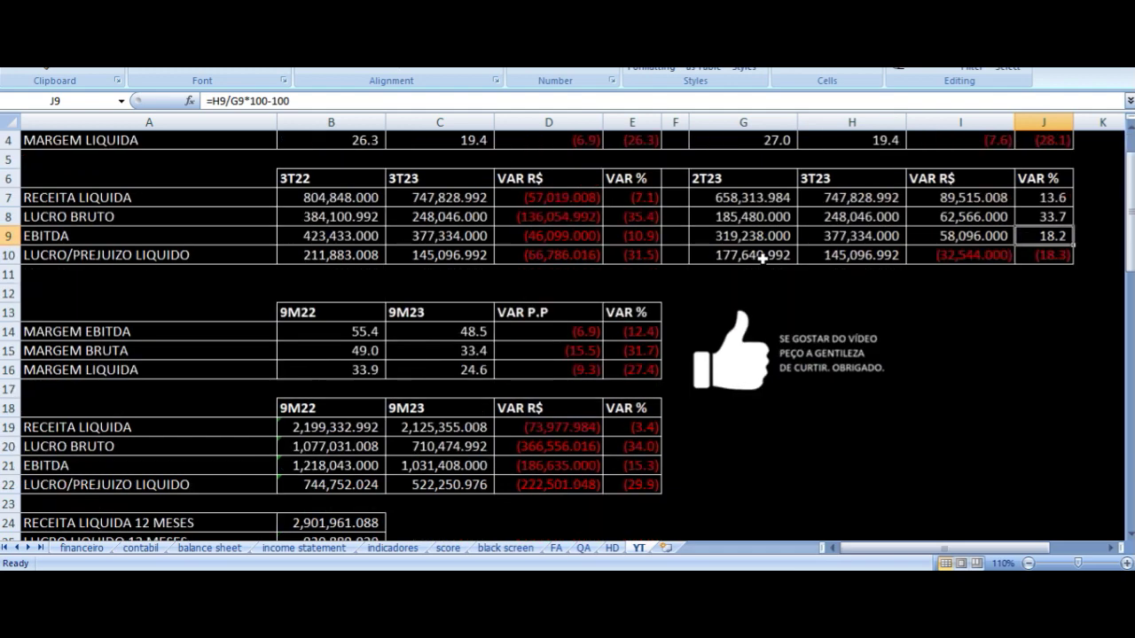
pyautogui.scroll(-2, 761, 257)
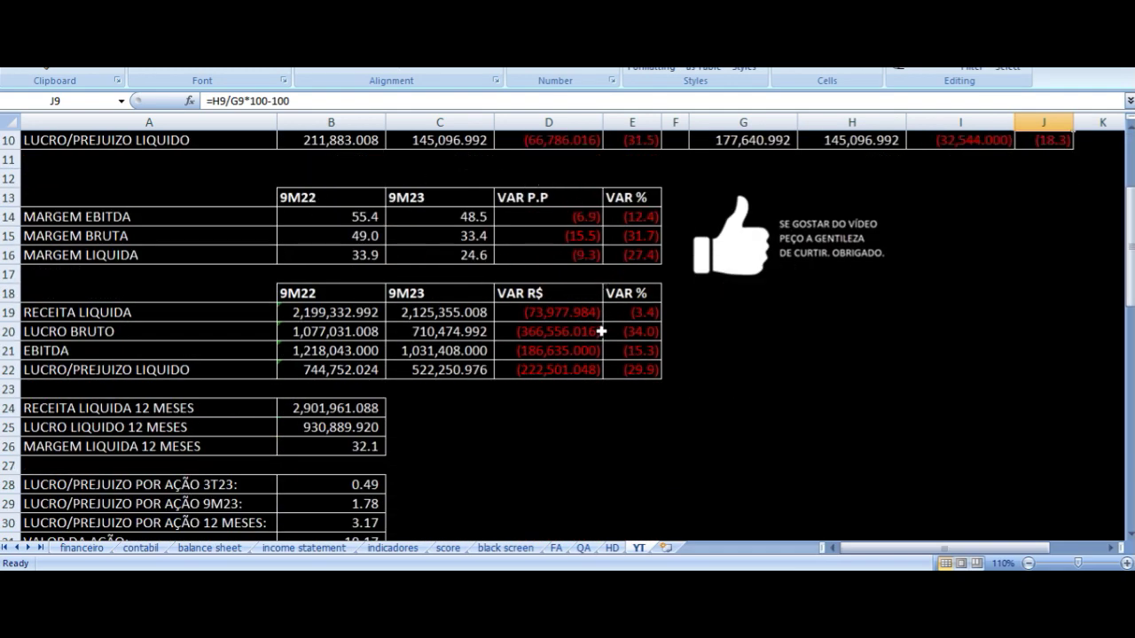
pyautogui.scroll(-3, 603, 328)
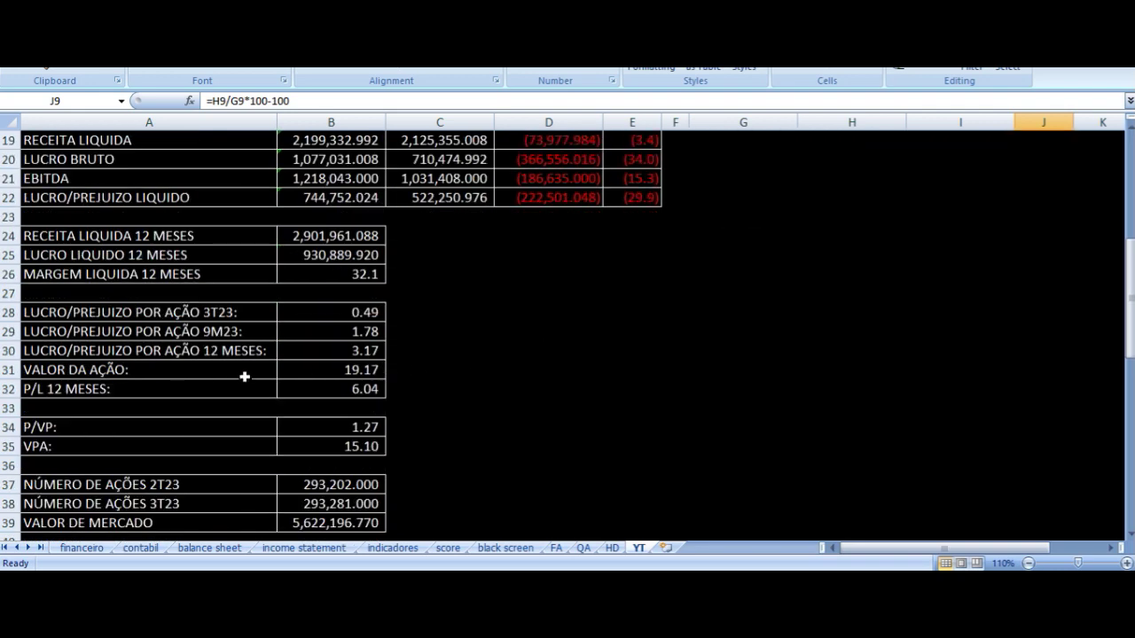
pyautogui.click(211, 241)
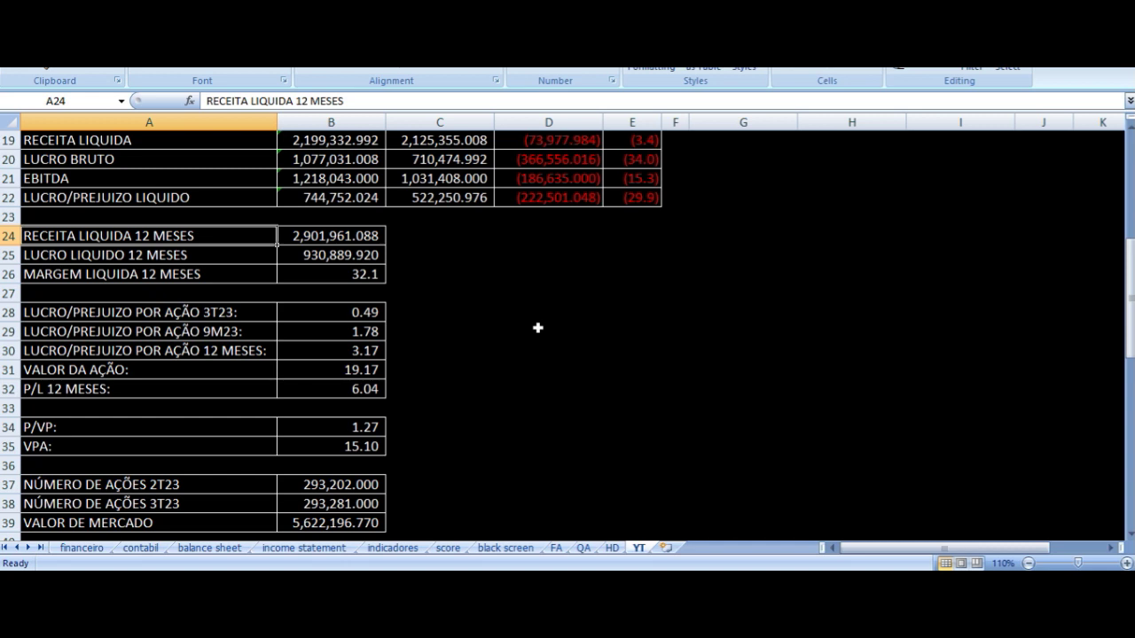
pyautogui.press('Right')
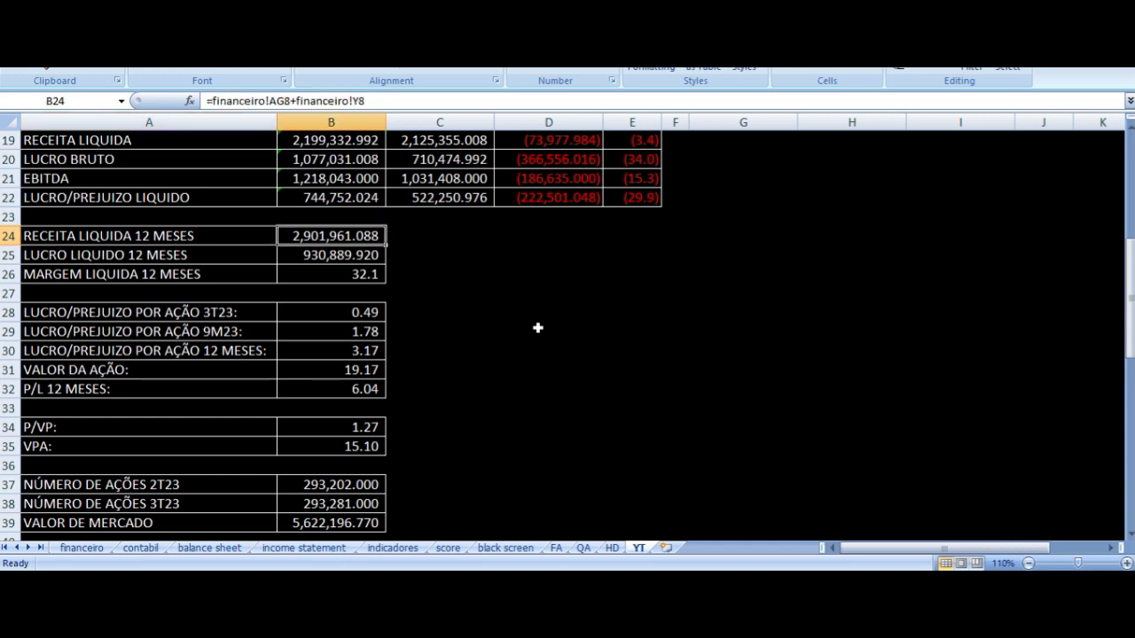
pyautogui.press('Return')
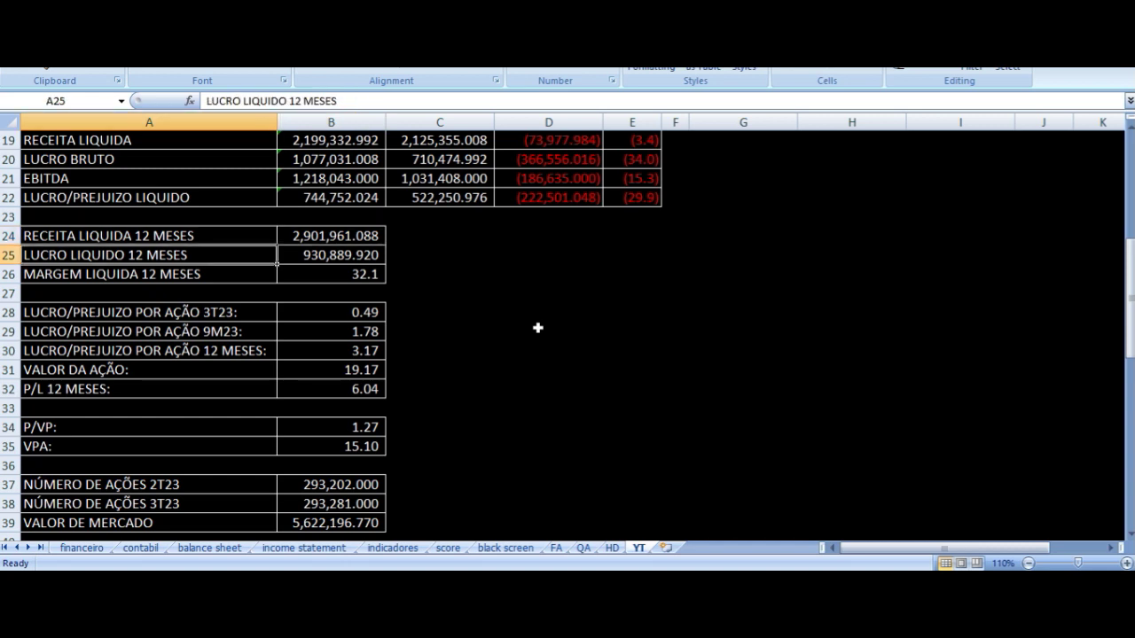
pyautogui.press('Right')
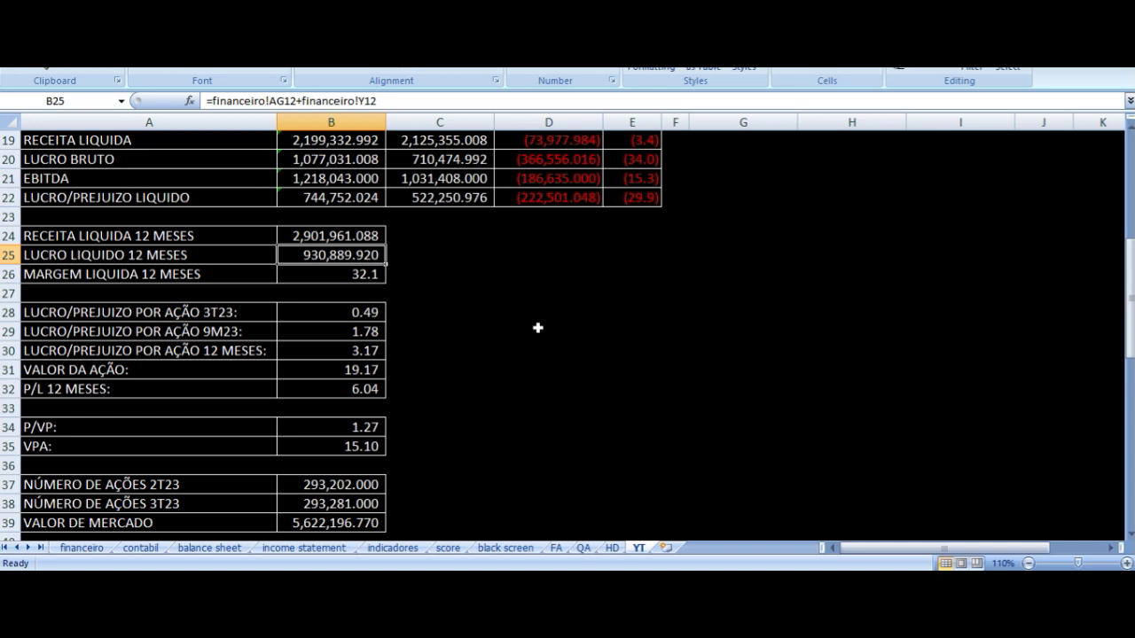
pyautogui.press('Down')
pyautogui.press('Left')
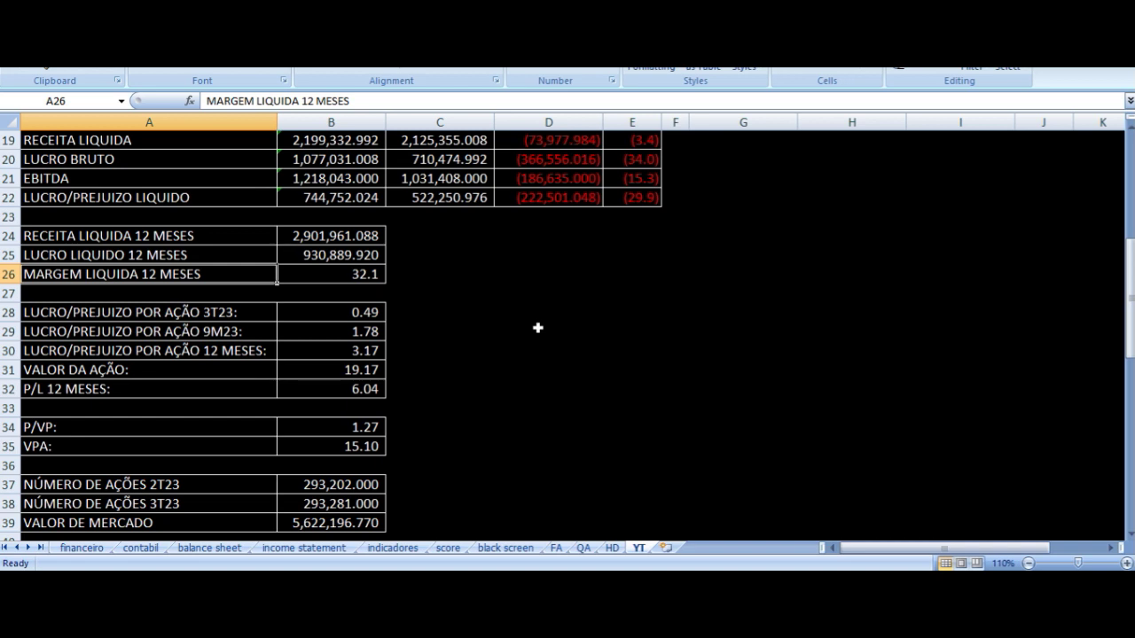
# Examine LUCRO/PREJUIZO POR AÇÃO for 3T23, 9M23 and 12 months.
pyautogui.press('Down')
pyautogui.press('Down')
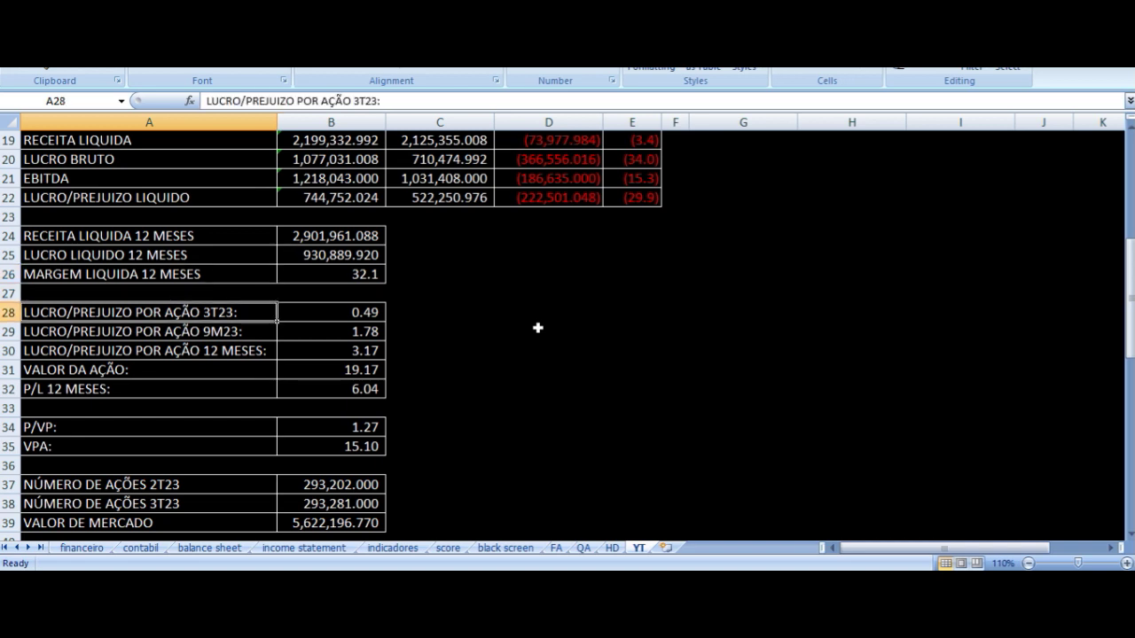
pyautogui.press('Tab')
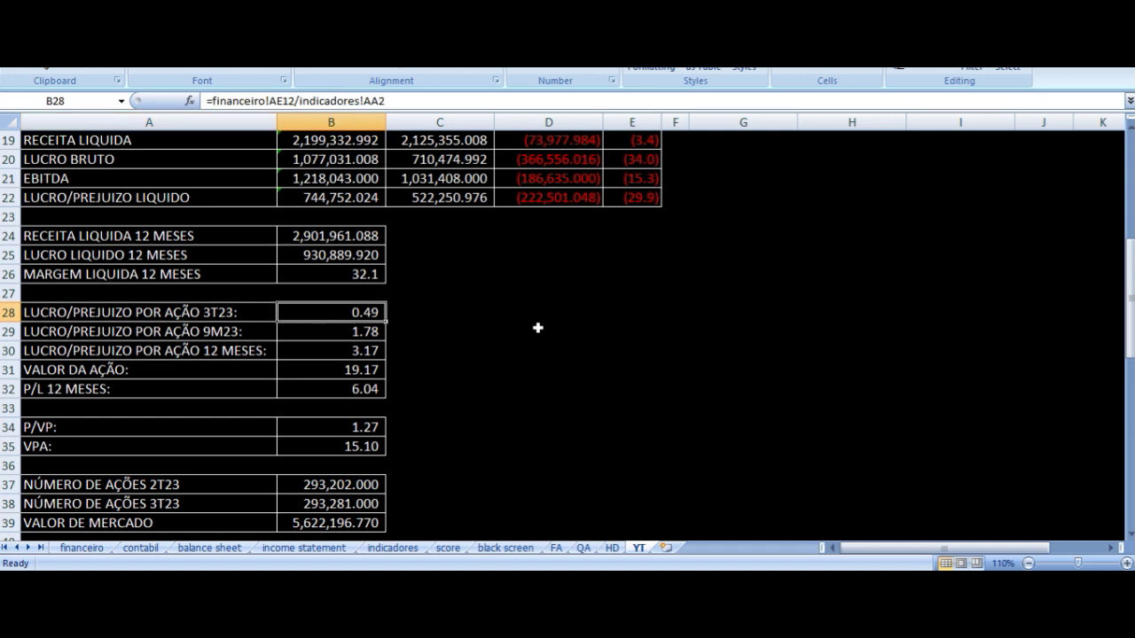
pyautogui.press('Return')
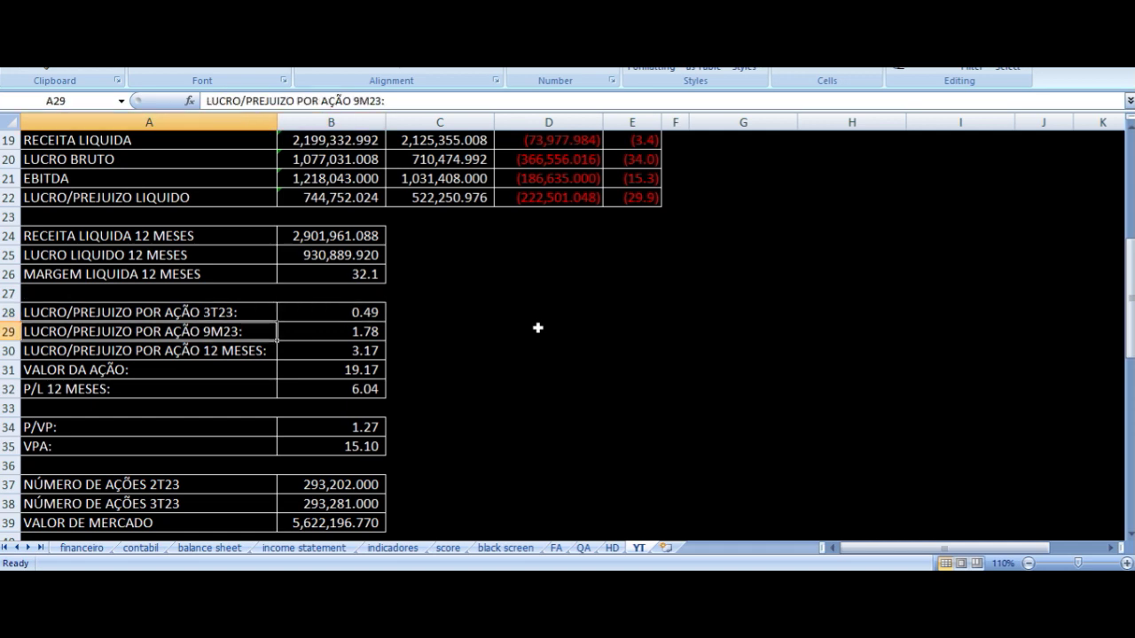
pyautogui.press('Right')
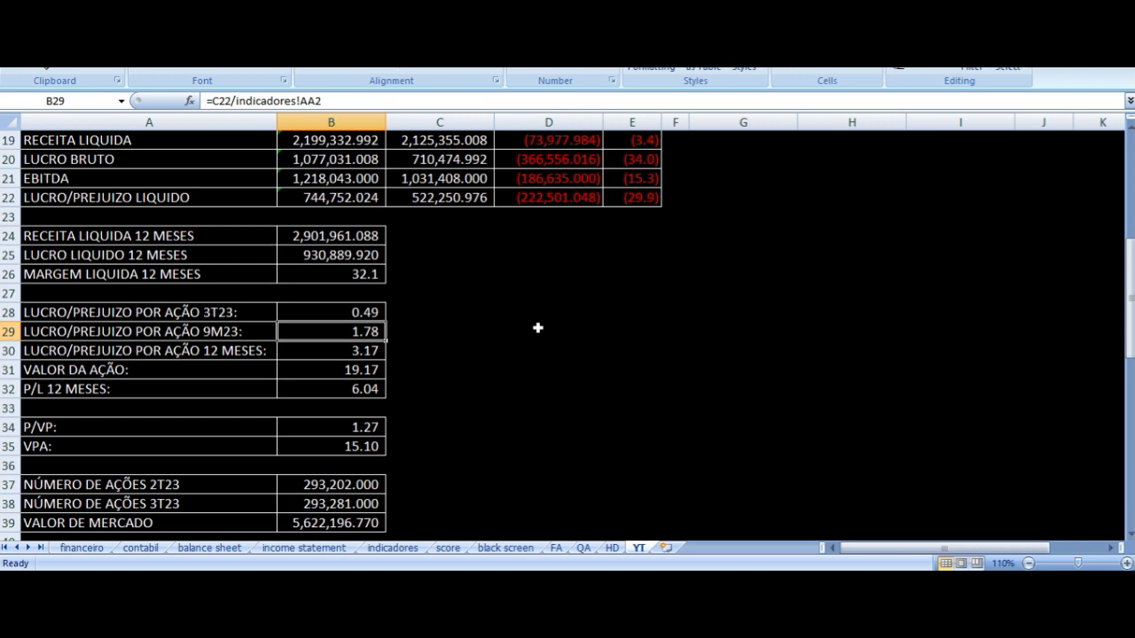
pyautogui.press('Down')
pyautogui.press('Left')
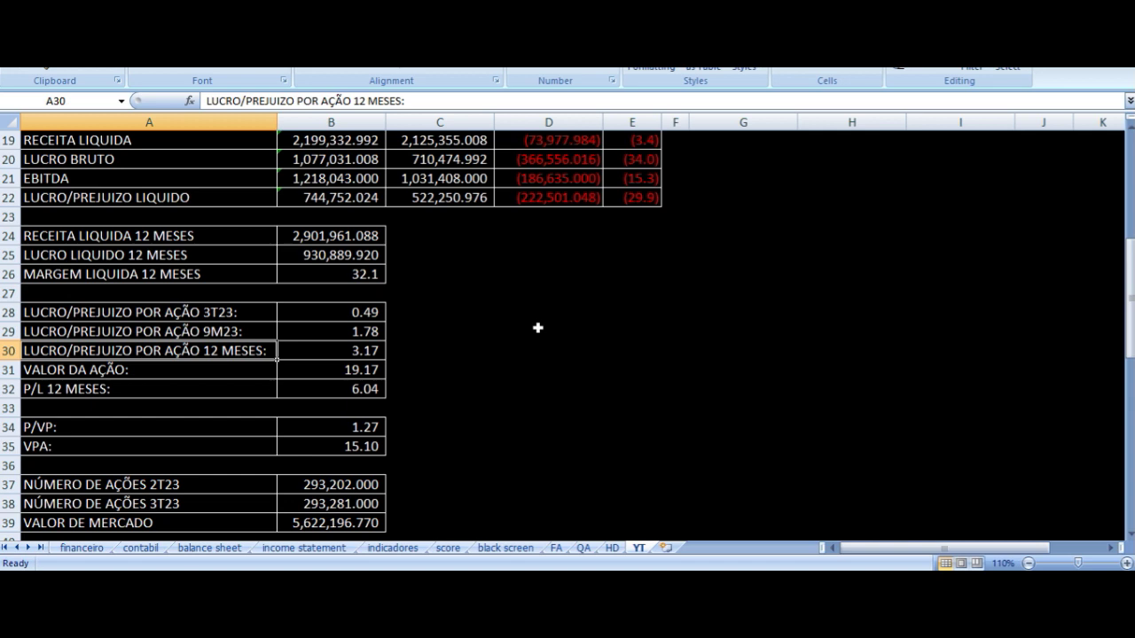
# Examine VALOR DA AÇÃO and the P/L 12 MESES ratio.
pyautogui.press('Down')
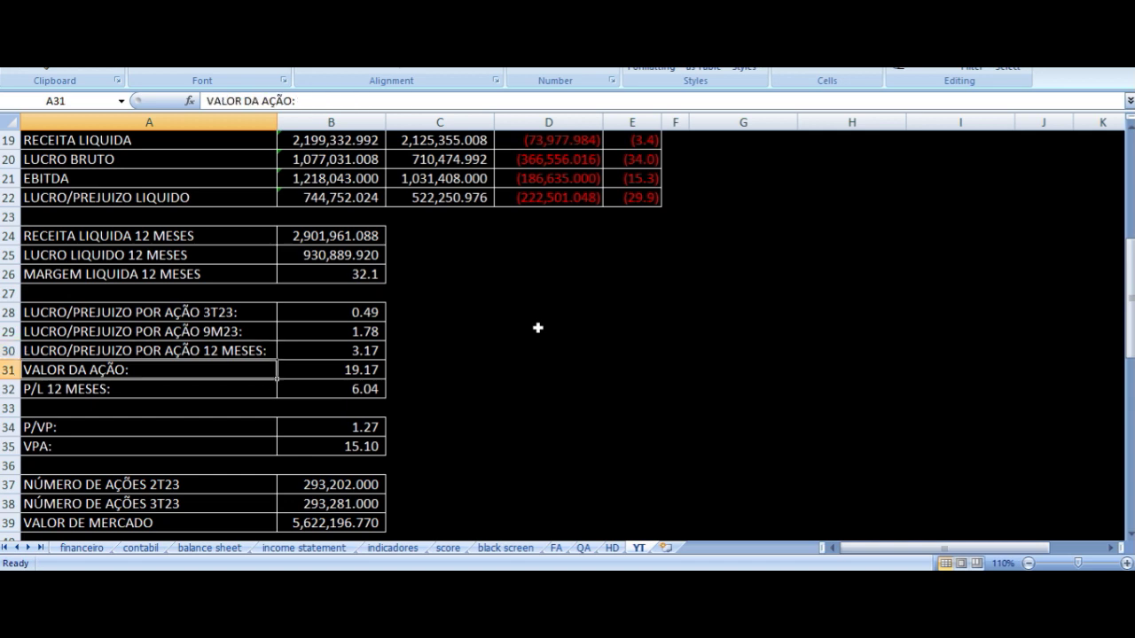
pyautogui.press('Right')
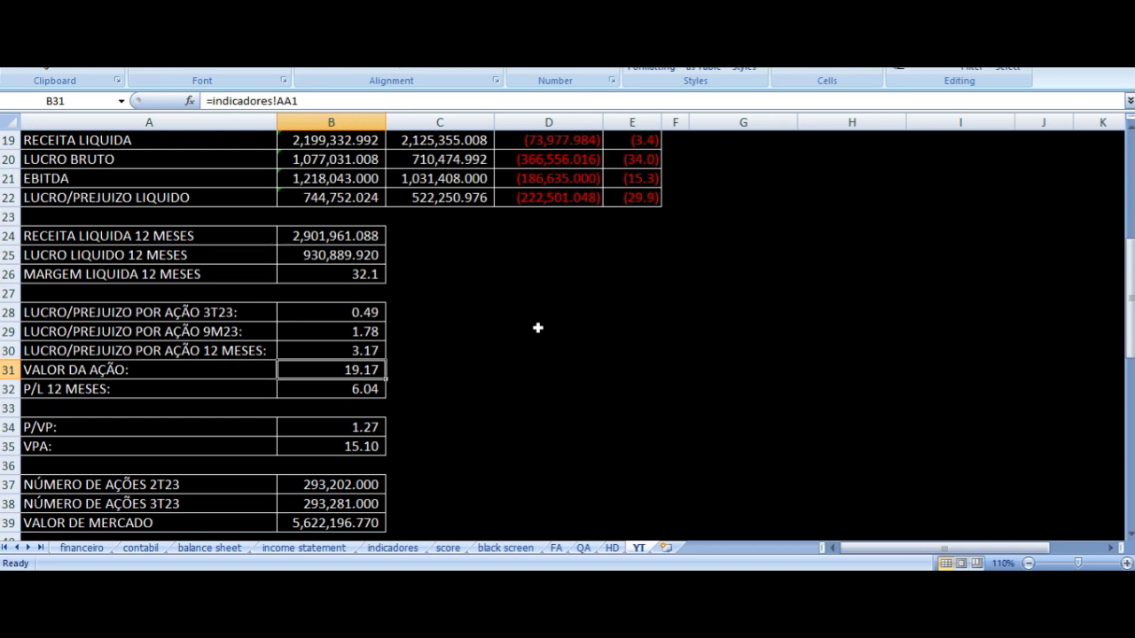
pyautogui.press('Left')
pyautogui.press('Down')
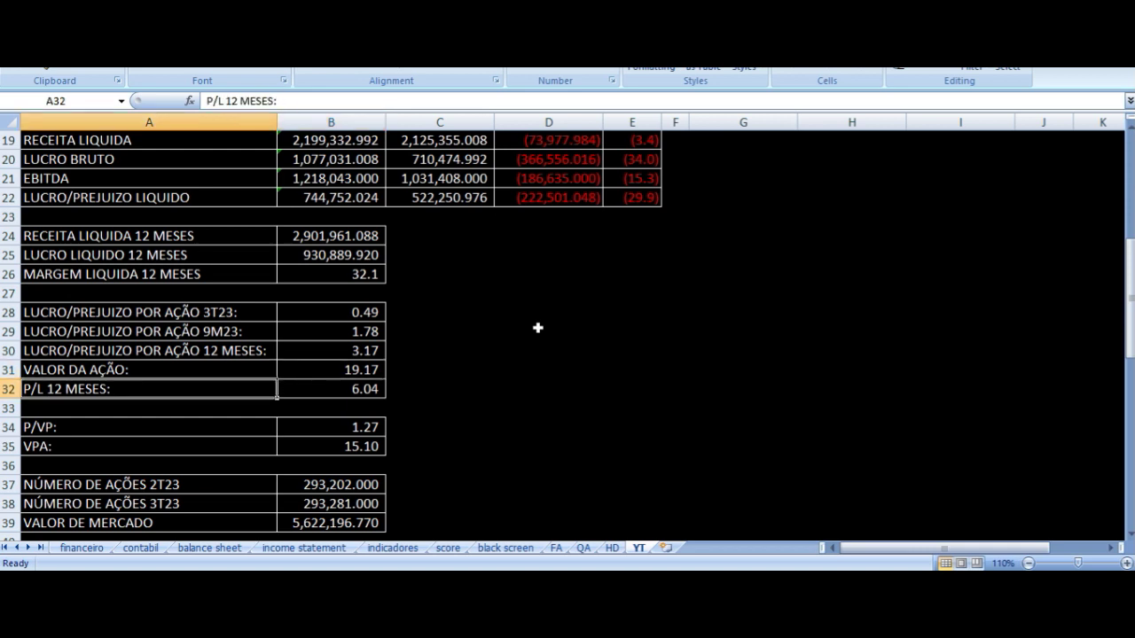
pyautogui.press('Right')
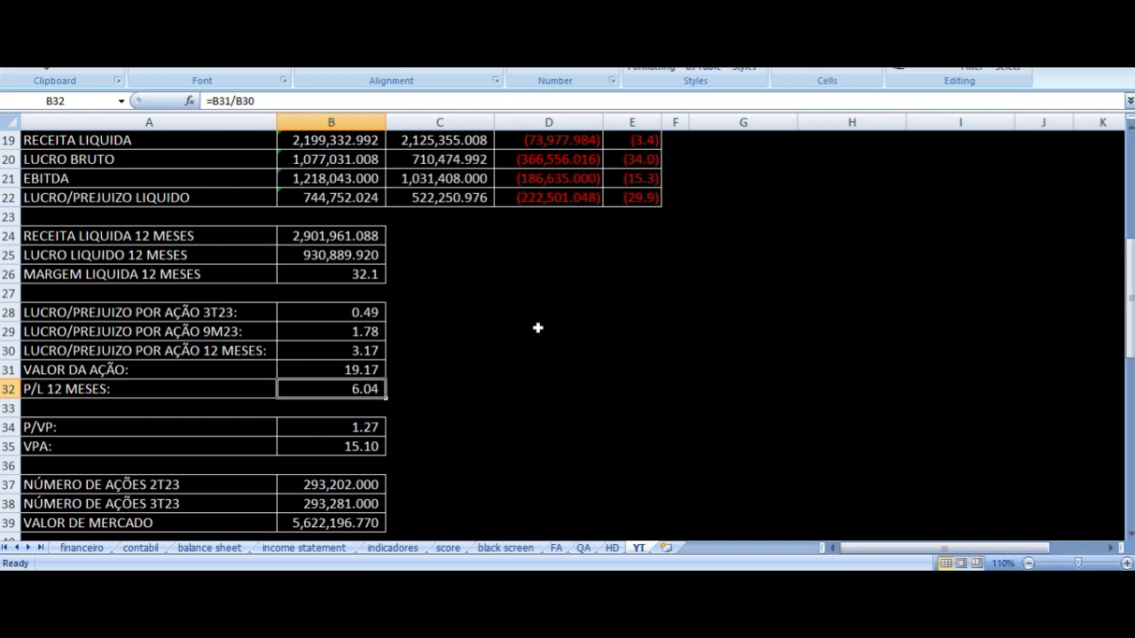
# Examine the P/VP and VPA indicators on the YT sheet.
pyautogui.scroll(-1, 502, 327)
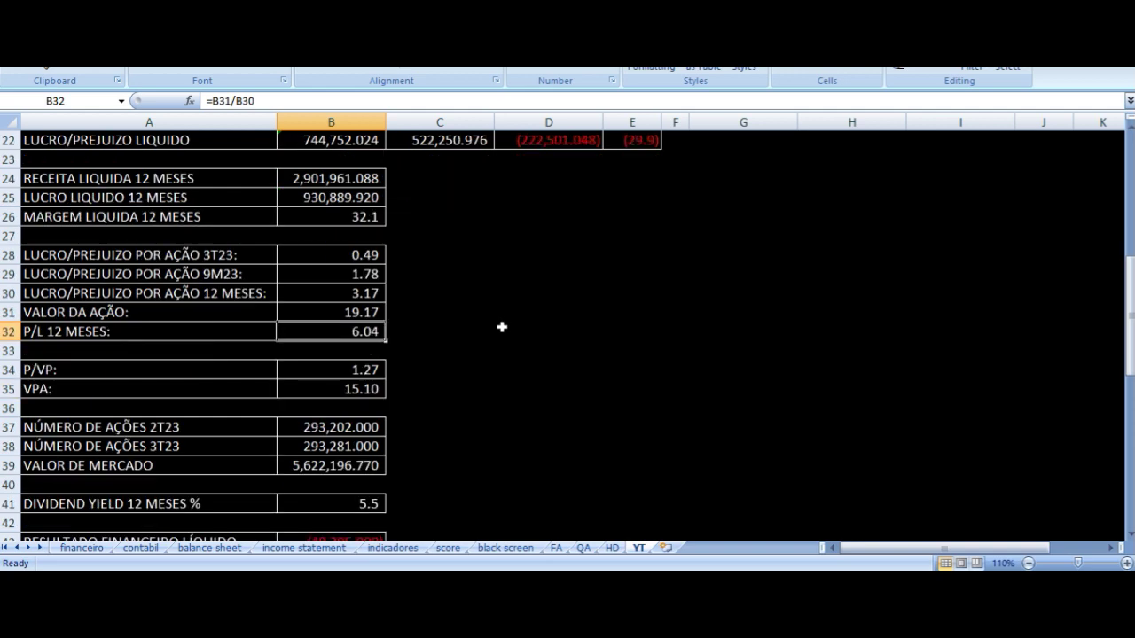
pyautogui.click(340, 369)
pyautogui.press('Down')
pyautogui.press('Left')
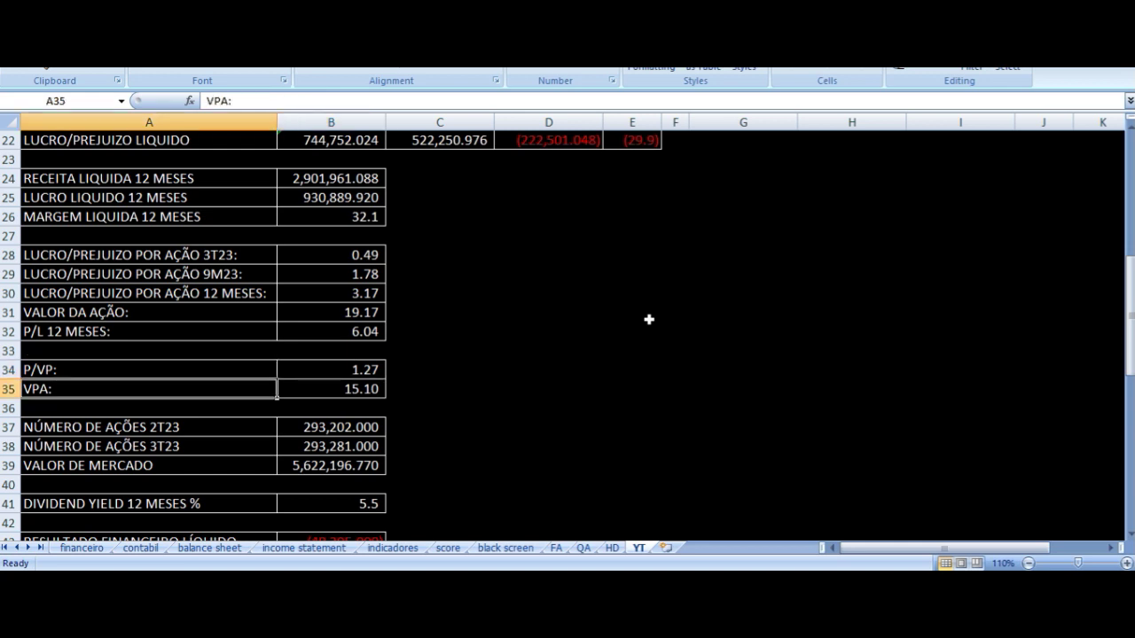
pyautogui.press('Right')
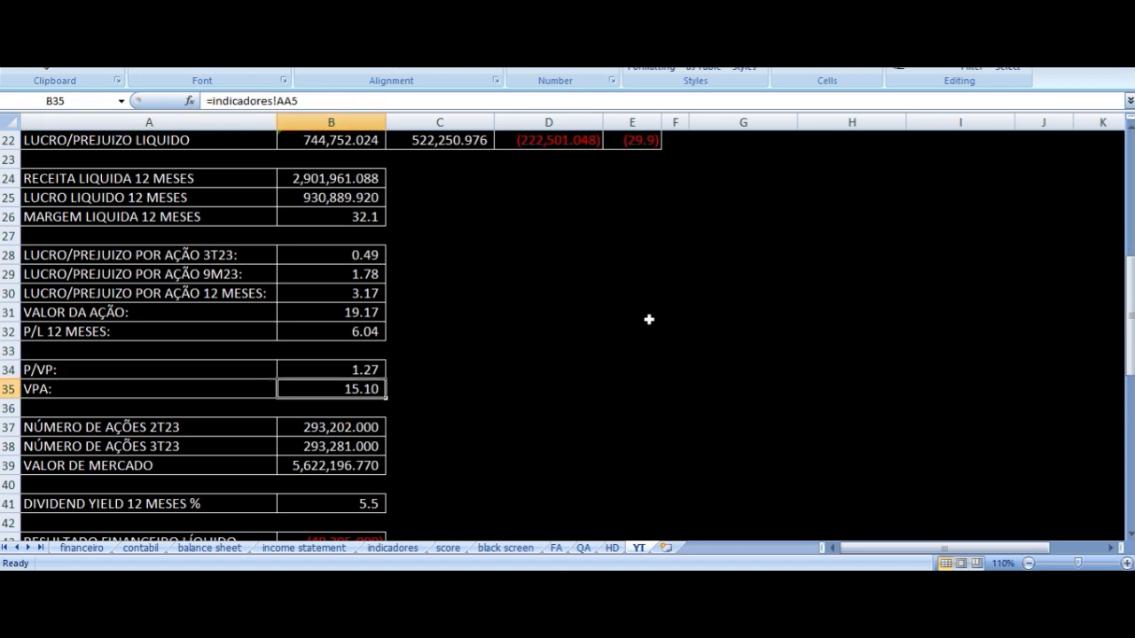
pyautogui.press('Left')
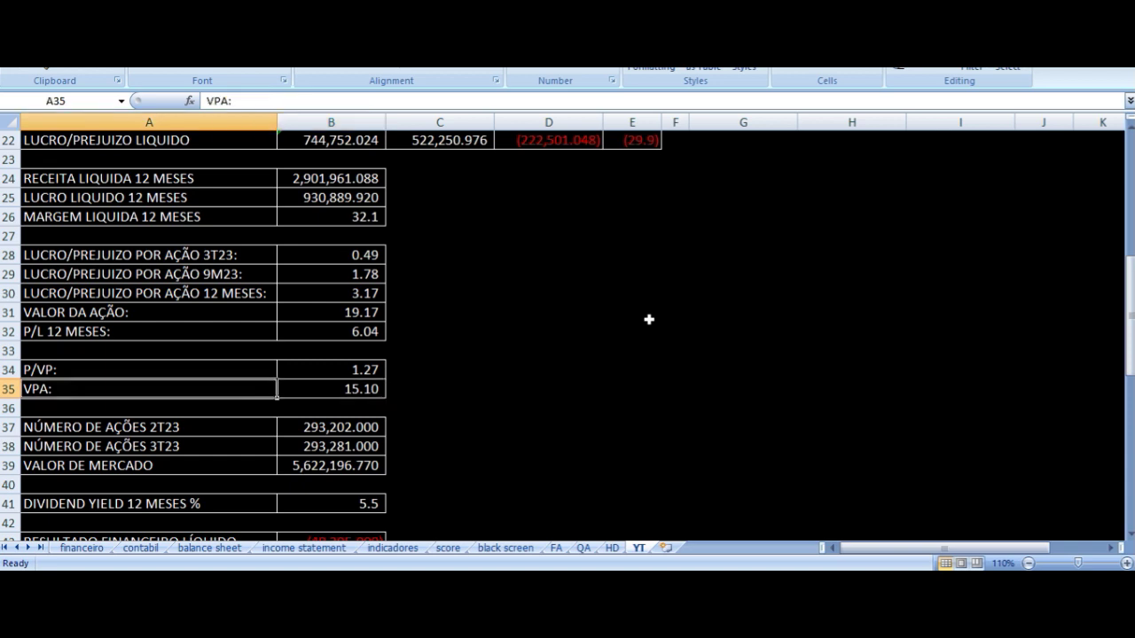
pyautogui.press('Right')
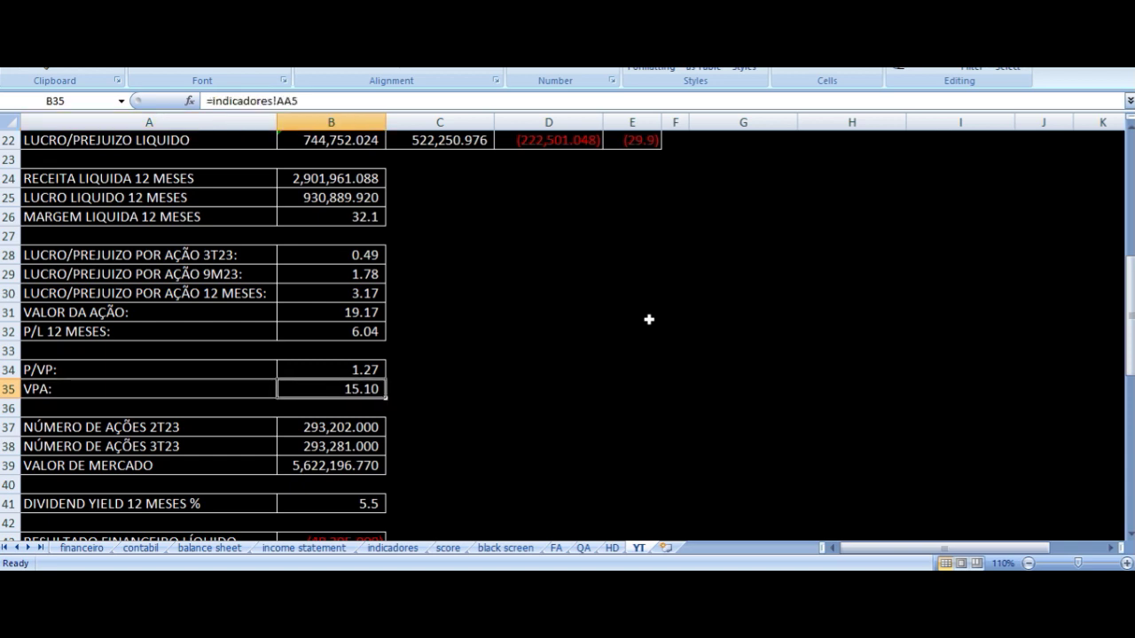
# Compare VALOR DA AÇÃO with VPA, checking the P/VP ratio between them.
pyautogui.press('Up')
pyautogui.press('Up')
pyautogui.press('Up')
pyautogui.press('Up')
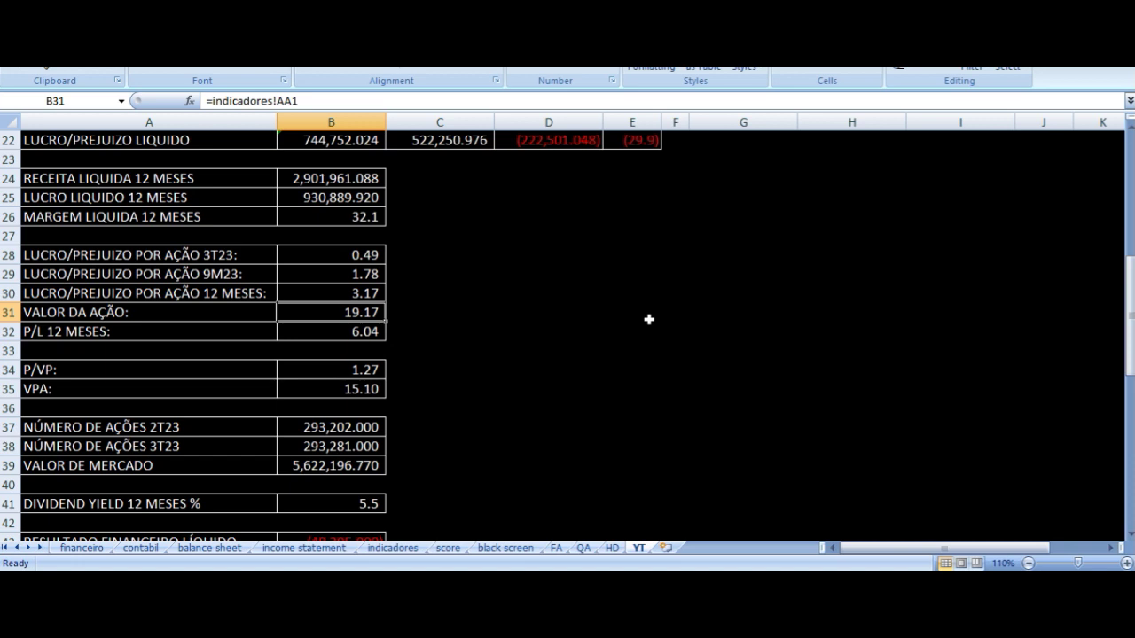
pyautogui.press('Left')
pyautogui.press('Right')
pyautogui.press('Down')
pyautogui.press('Down')
pyautogui.press('Down')
pyautogui.press('Down')
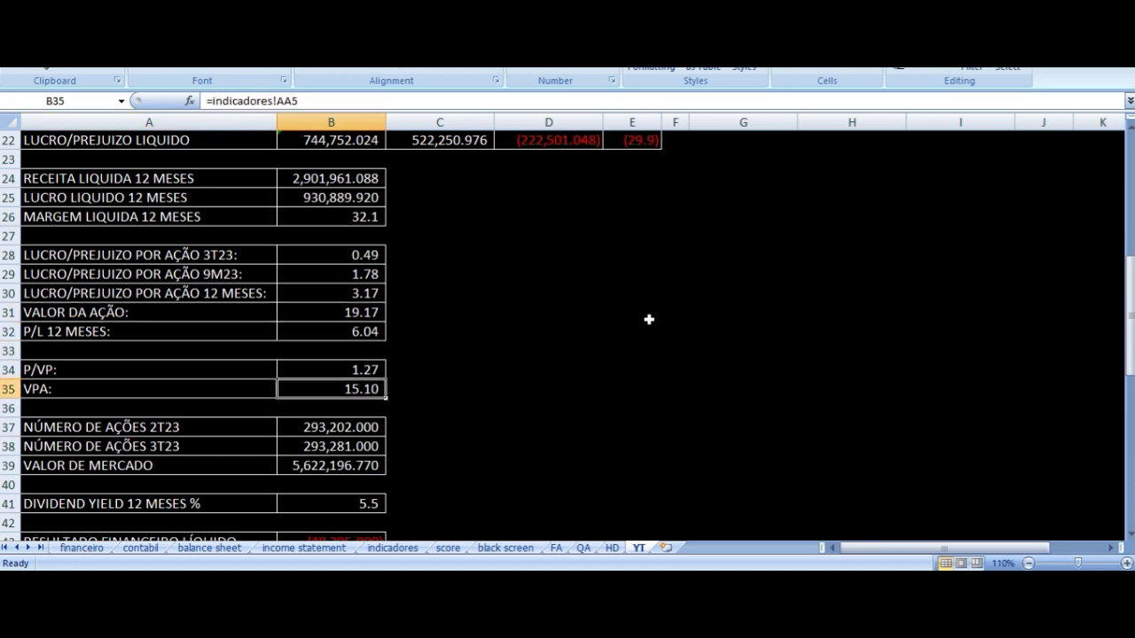
pyautogui.press('Up')
pyautogui.press('Down')
pyautogui.press('Up')
pyautogui.press('Up')
pyautogui.press('Up')
pyautogui.press('Up')
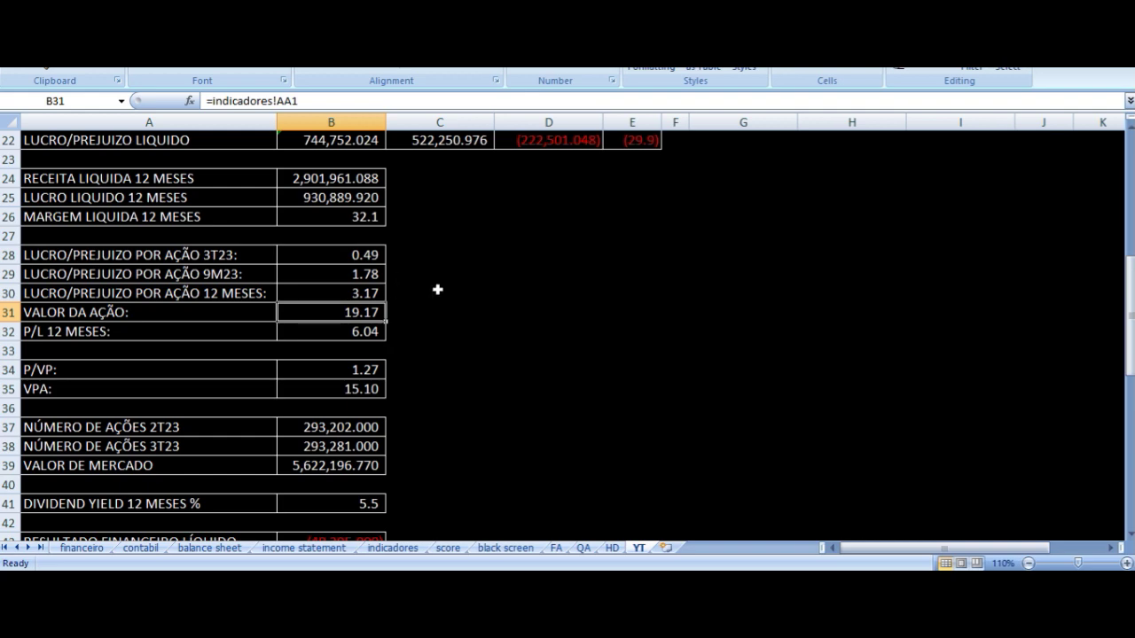
# Examine NÚMERO DE AÇÕES for 2T23 and 3T23, plus VALOR DE MERCADO.
pyautogui.scroll(-2, 450, 284)
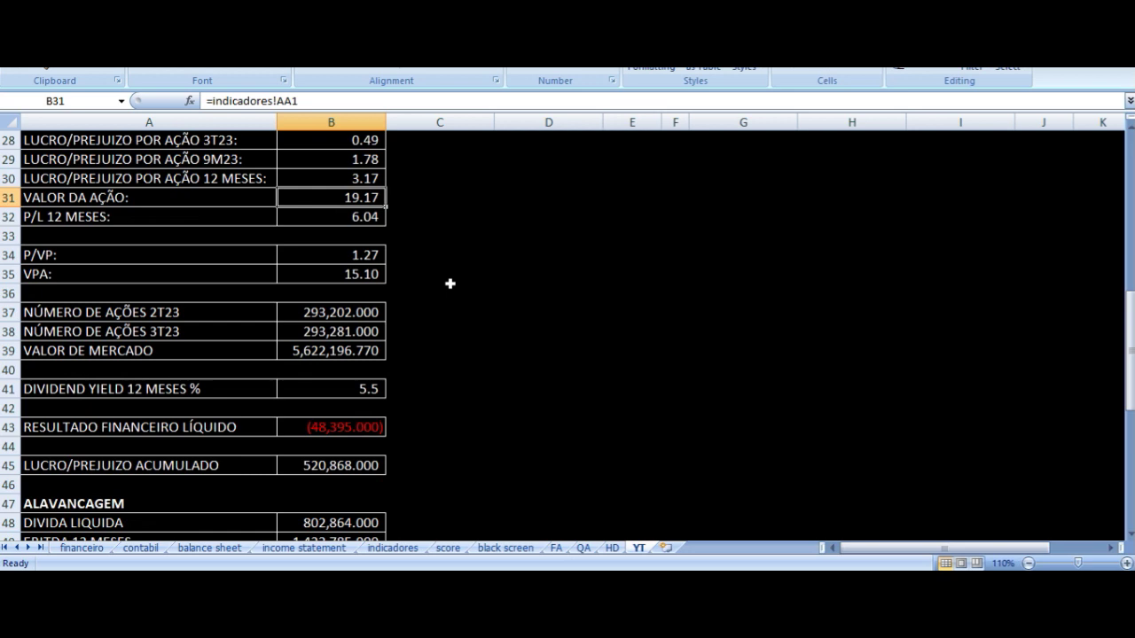
pyautogui.click(192, 316)
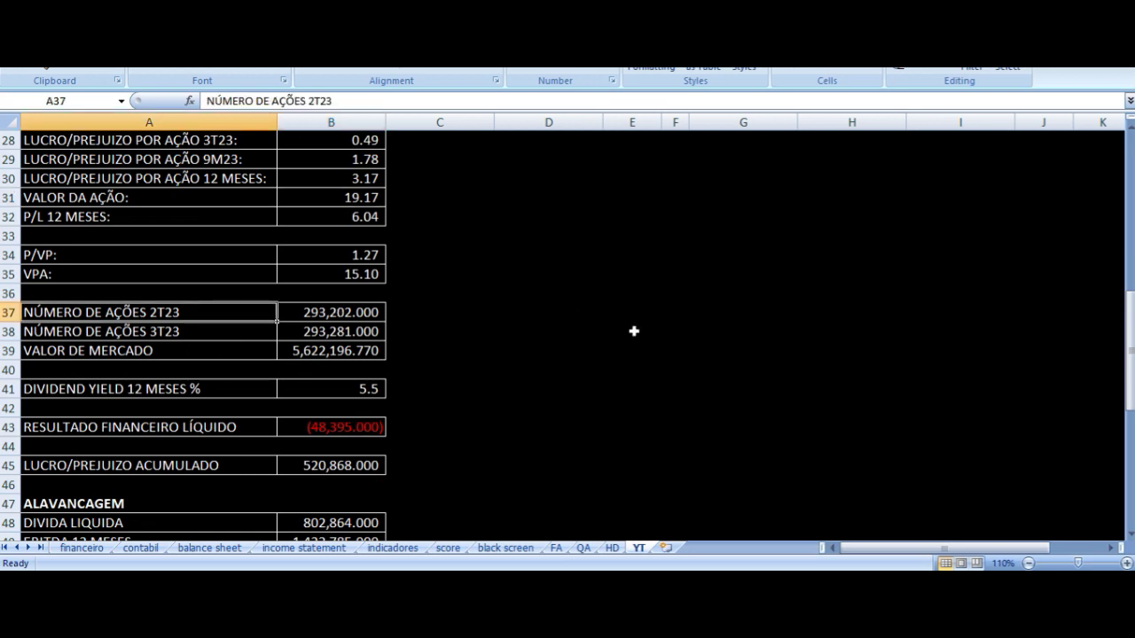
pyautogui.press('Right')
pyautogui.press('Down')
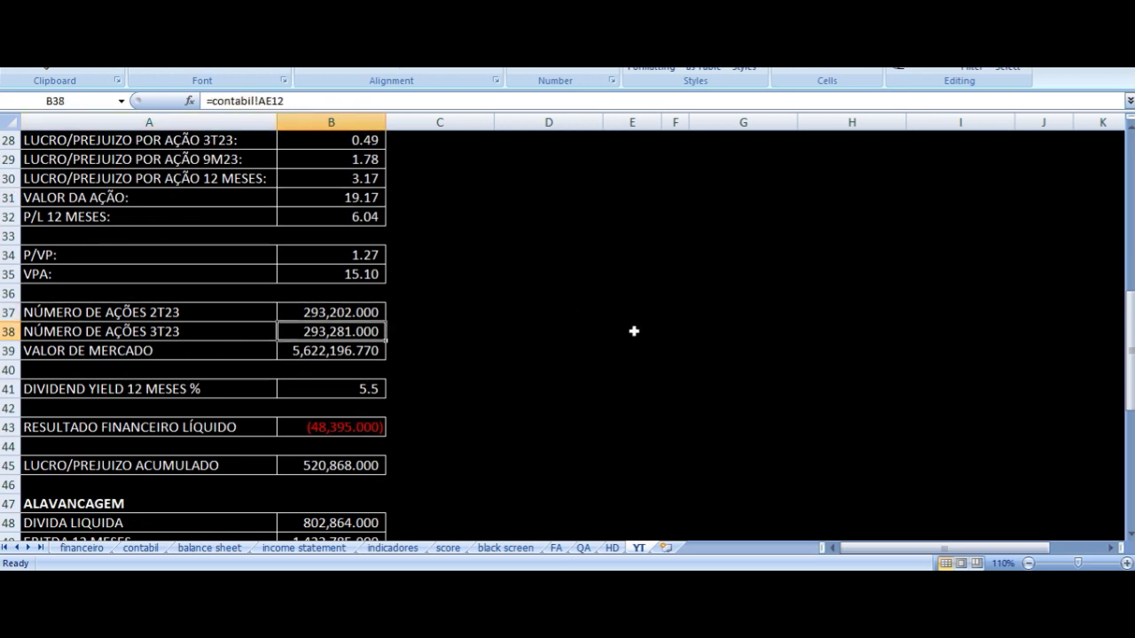
pyautogui.press('Down')
pyautogui.press('Left')
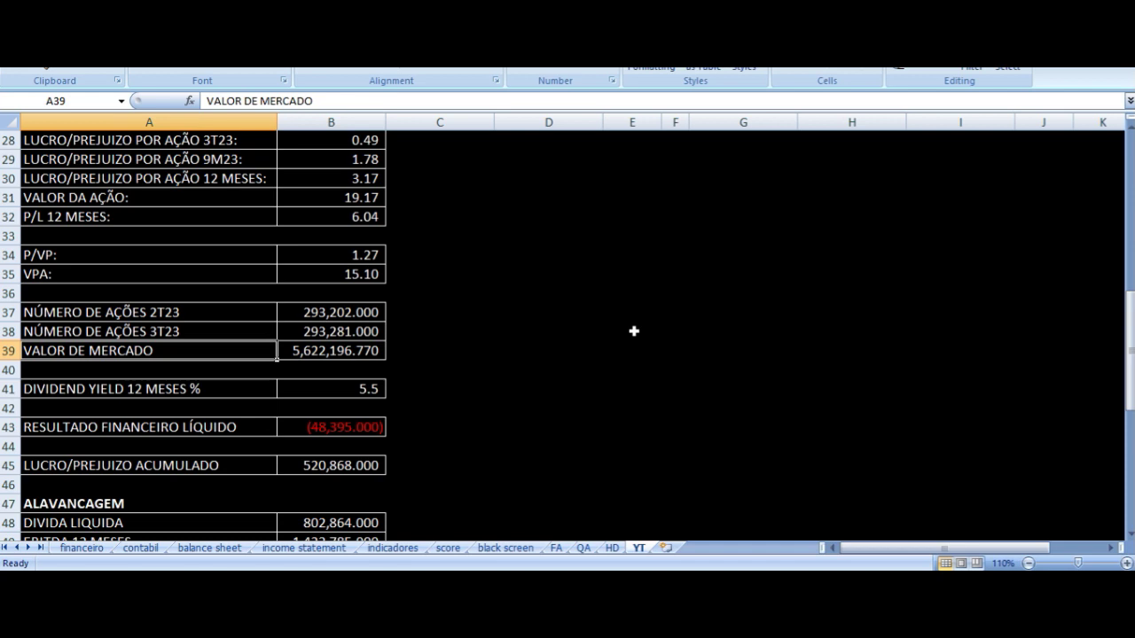
# Examine DIVIDEND YIELD 12 MESES % and RESULTADO FINANCEIRO LÍQUIDO.
pyautogui.press('Down')
pyautogui.press('Down')
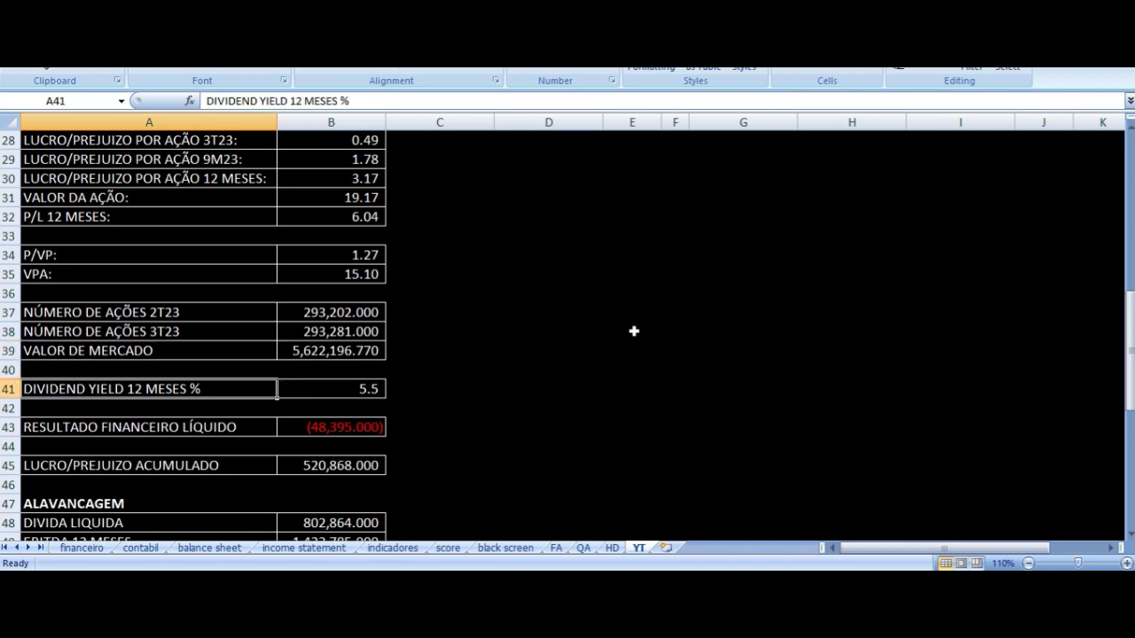
pyautogui.press('Right')
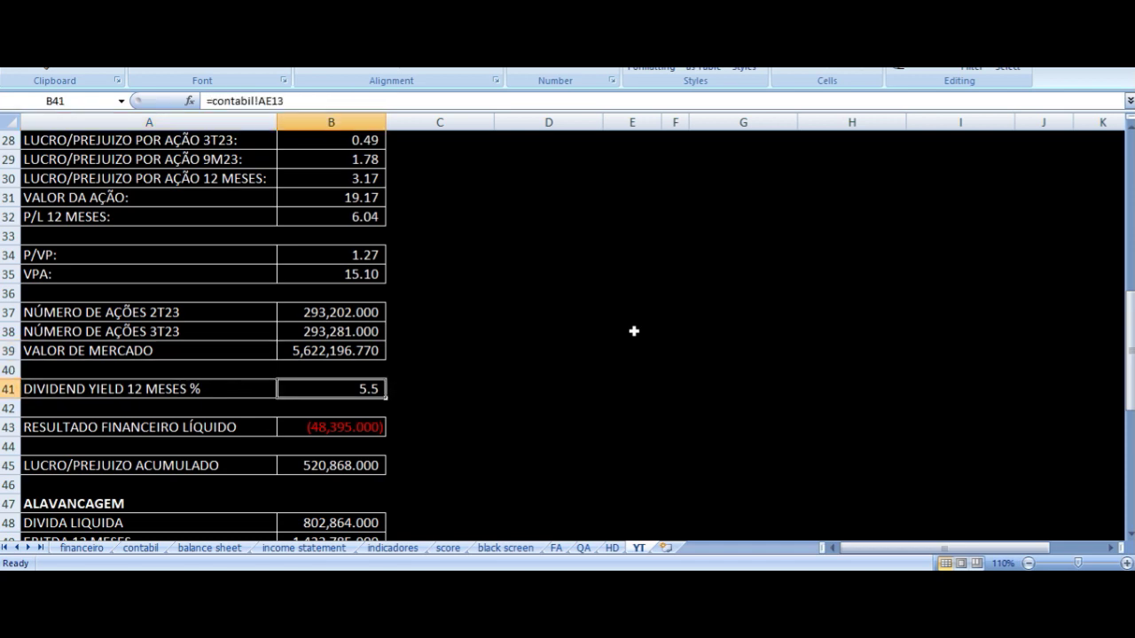
pyautogui.press('Down')
pyautogui.press('Down')
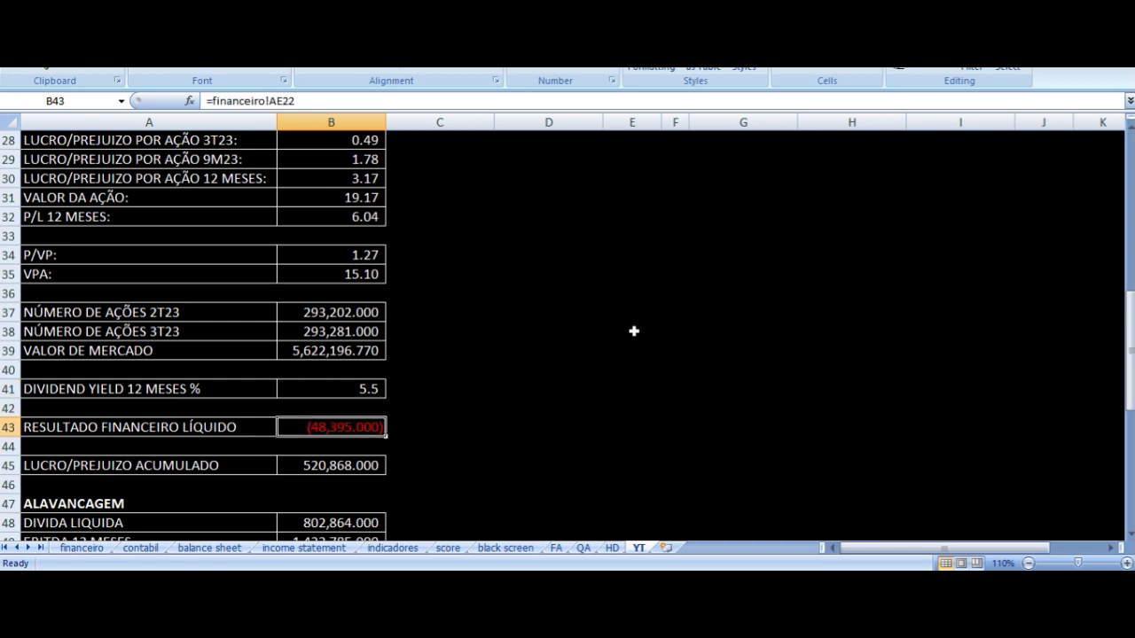
pyautogui.press('Left')
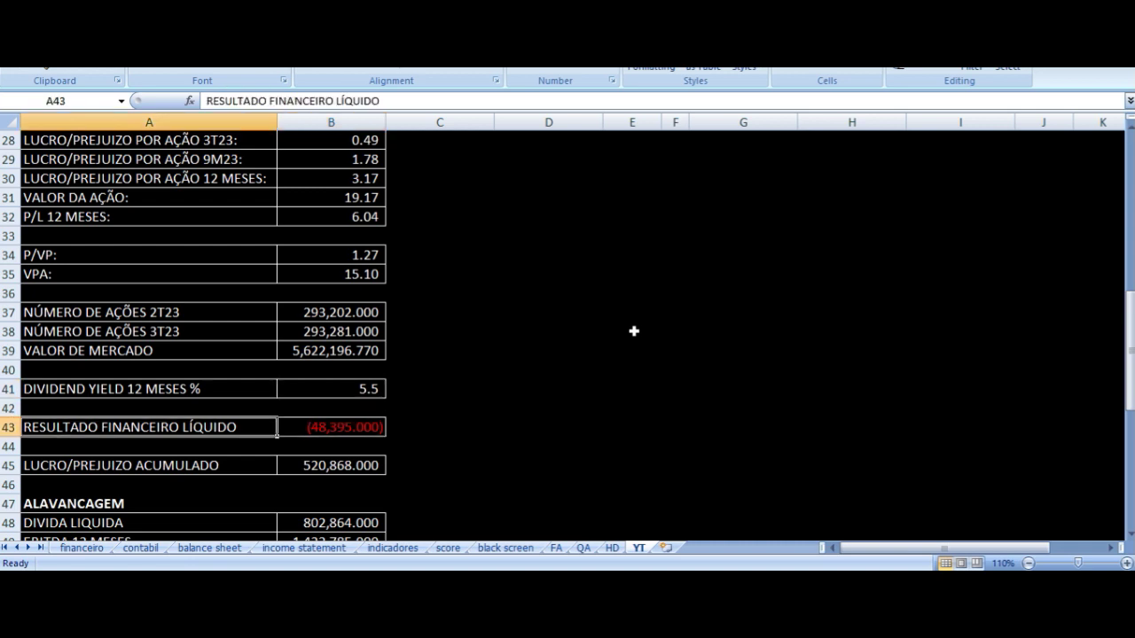
# Examine the ALAVANCAGEM figures: DIVIDA LIQUIDA, EBITDA 12 MESES and the DIVIDA LIQUIDA / EBITDA ratio.
pyautogui.scroll(-2, 562, 330)
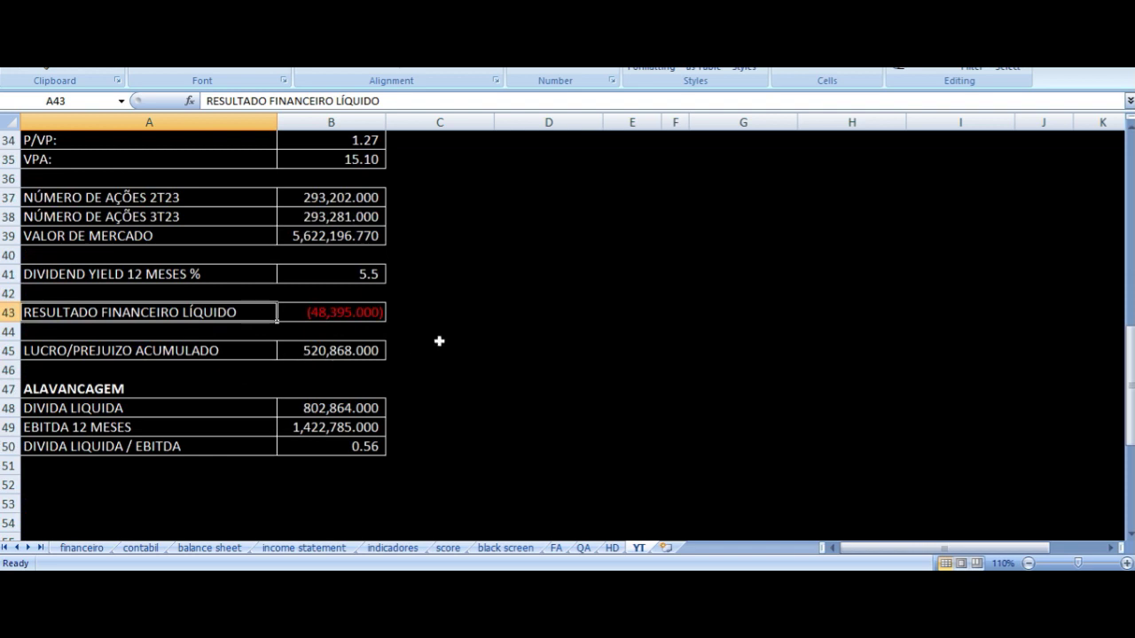
pyautogui.click(345, 450)
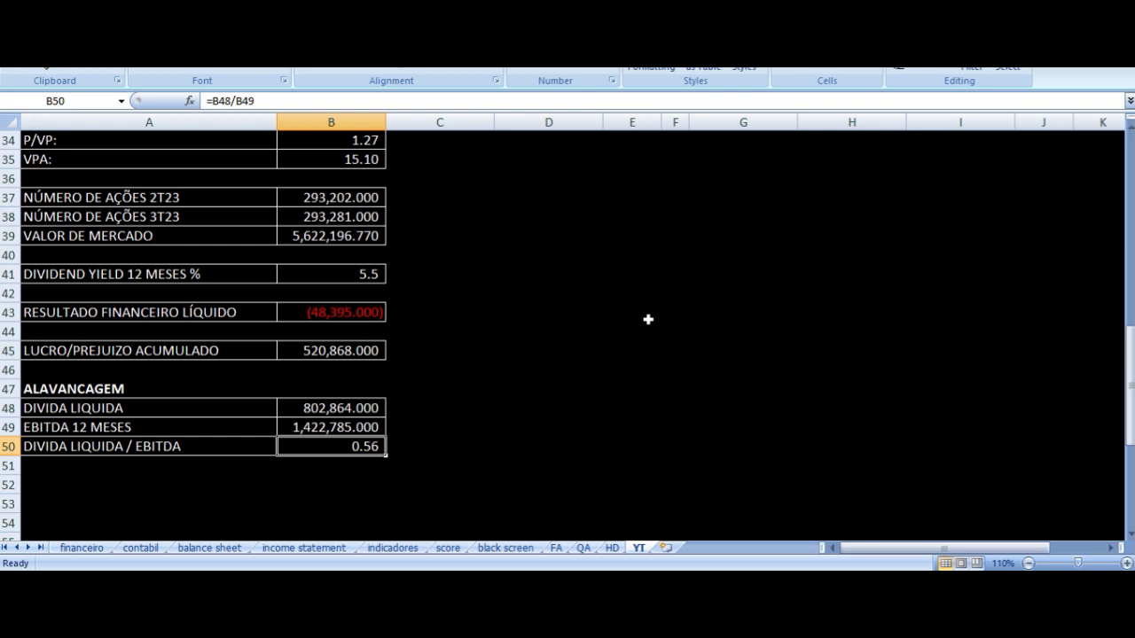
pyautogui.press('Up')
pyautogui.press('Up')
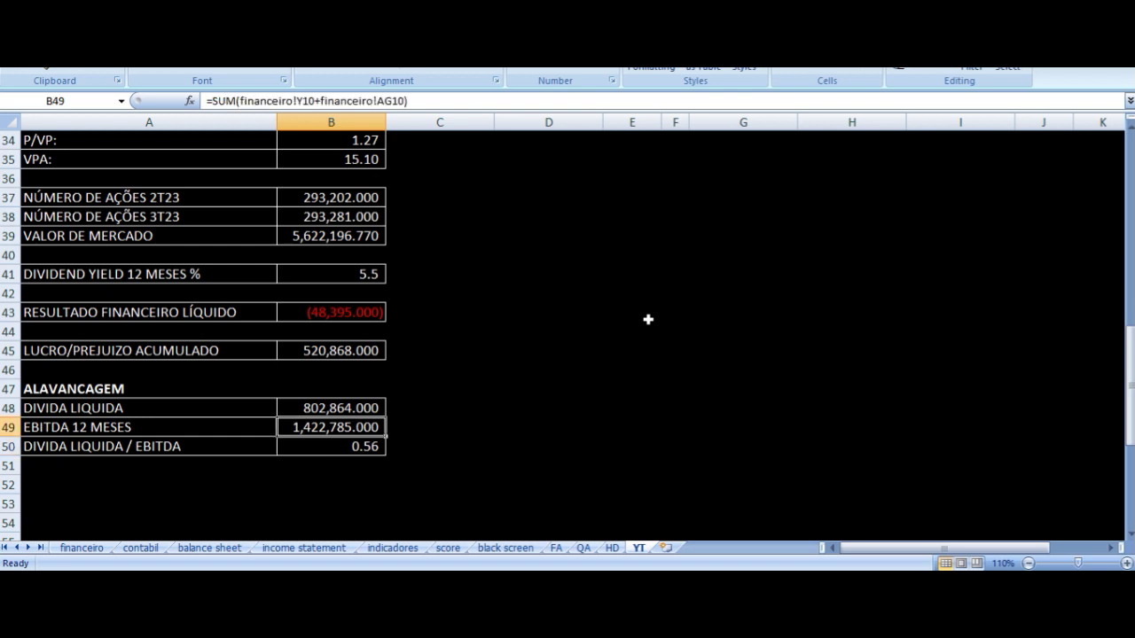
pyautogui.press('Left')
pyautogui.press('Right')
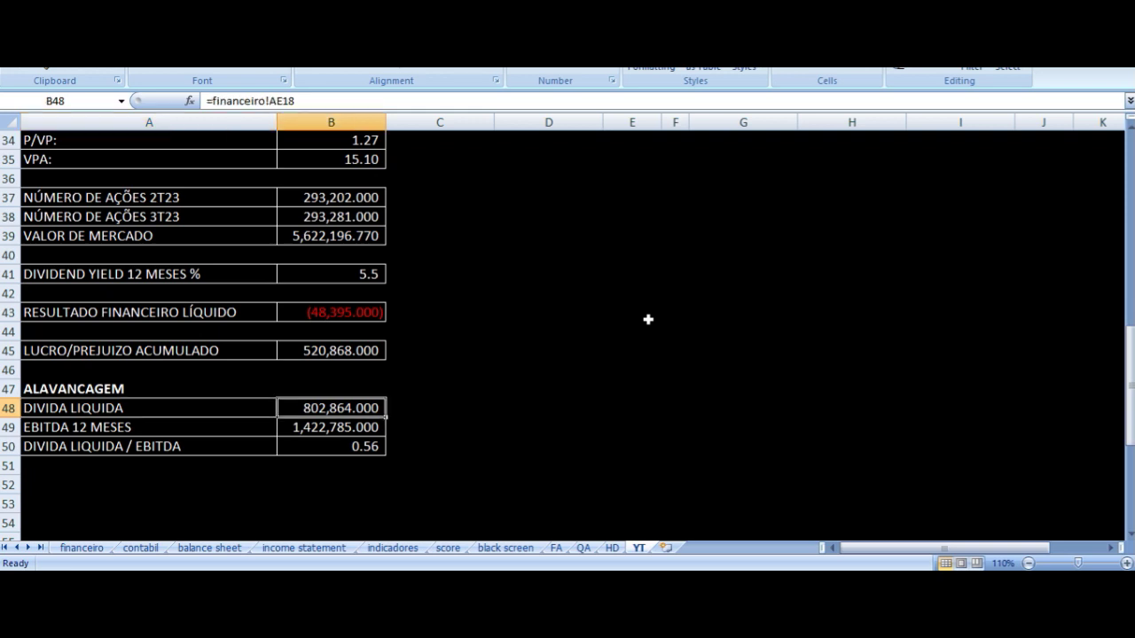
pyautogui.press('Down')
pyautogui.press('Left')
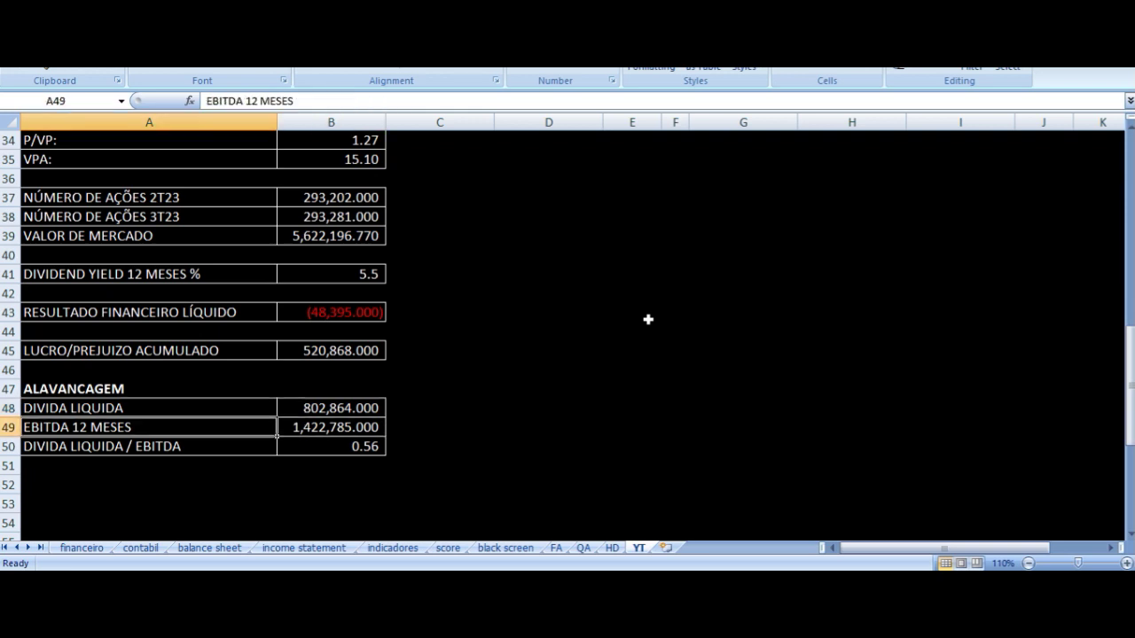
pyautogui.press('Right')
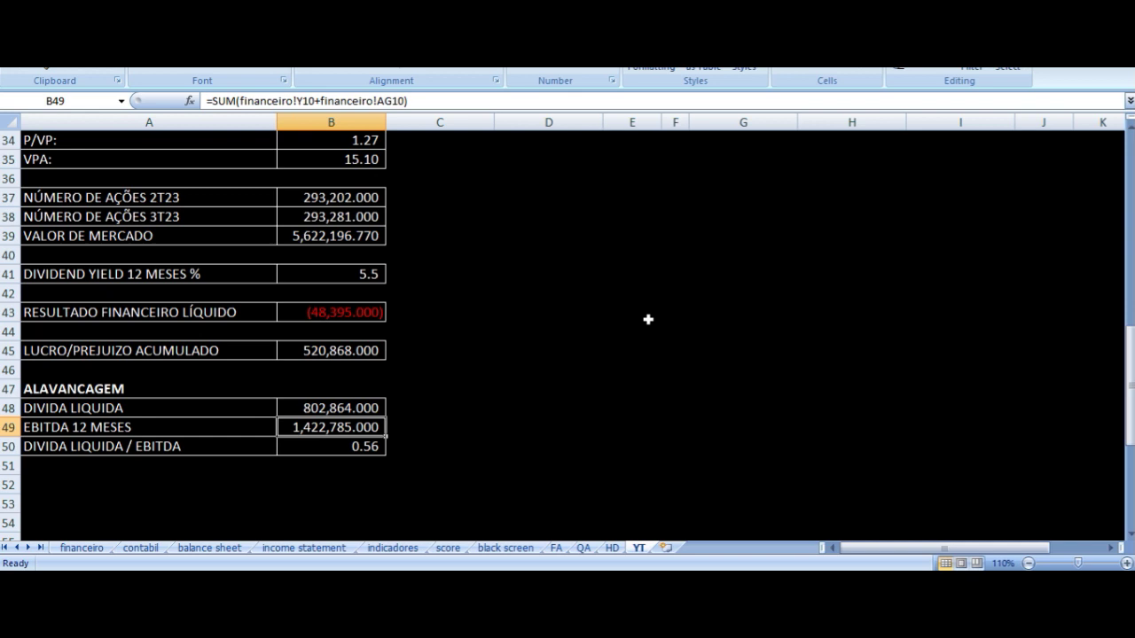
pyautogui.press('Down')
pyautogui.press('Left')
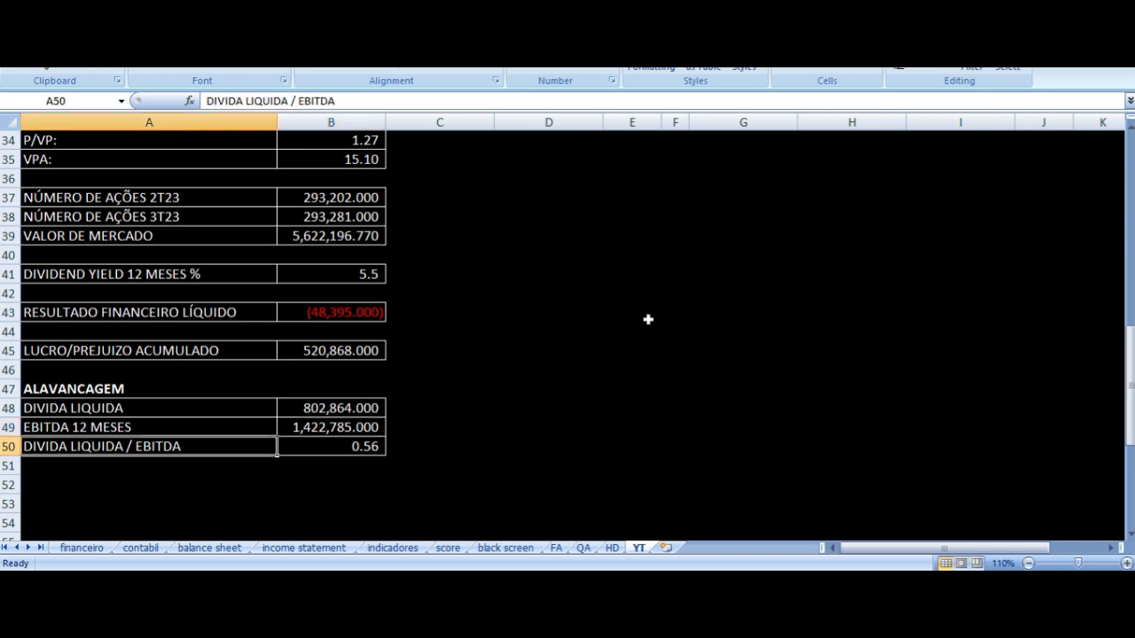
pyautogui.press('Right')
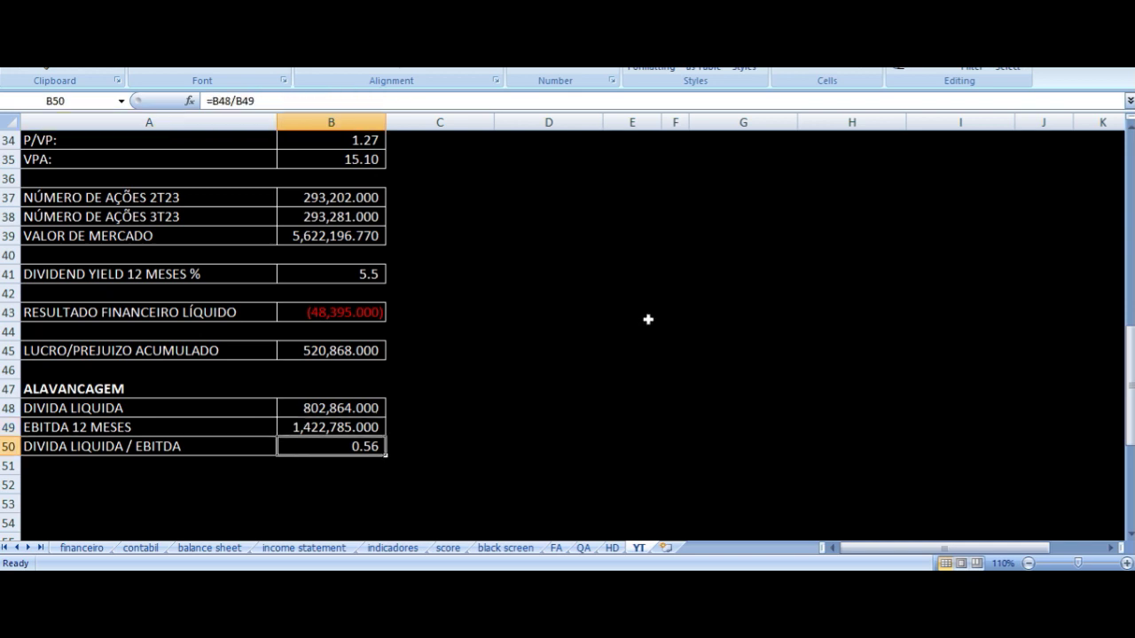
pyautogui.scroll(11, 648, 319)
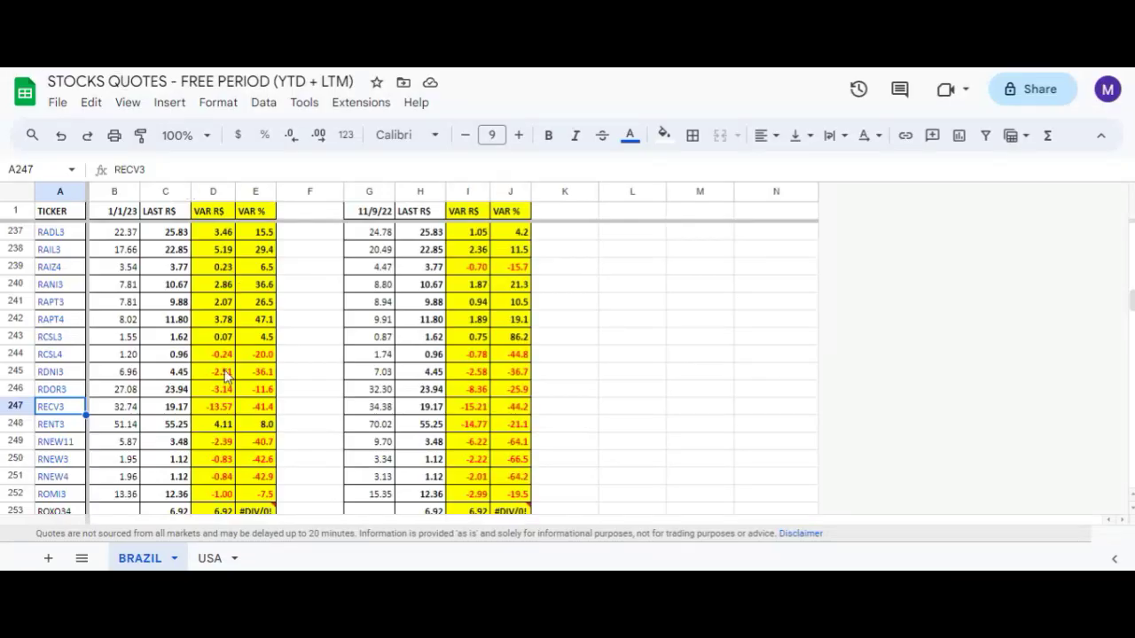
# In the STOCKS QUOTES Google Sheet, examine RECV3's 1/1/23 price, last price, and year-to-date variation in R$ and percent.
pyautogui.click(112, 409)
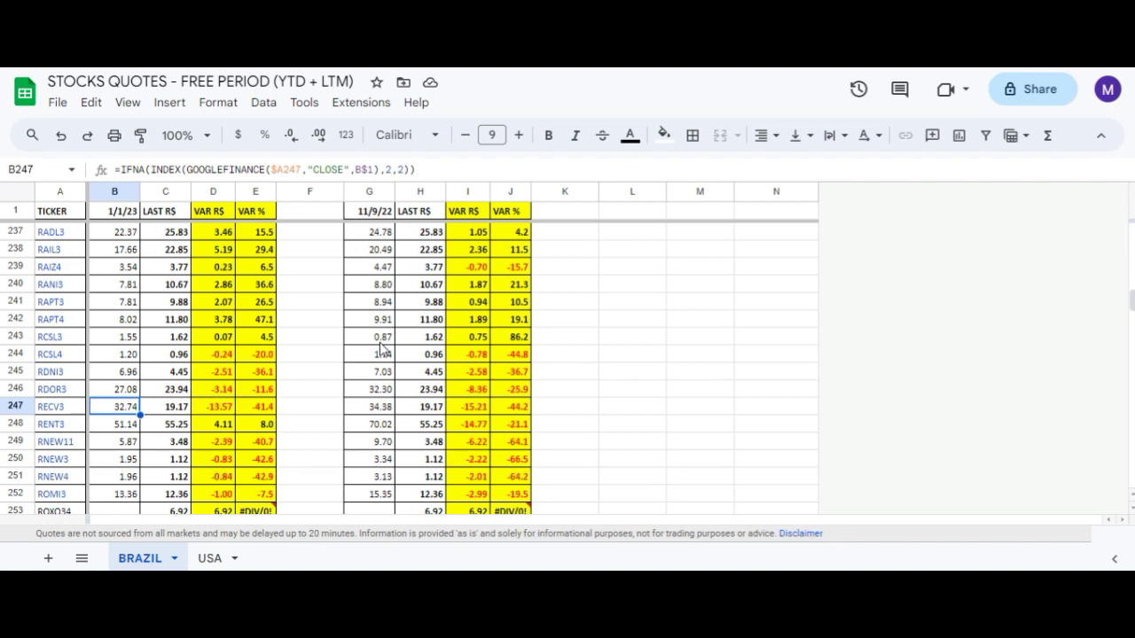
pyautogui.press('Right')
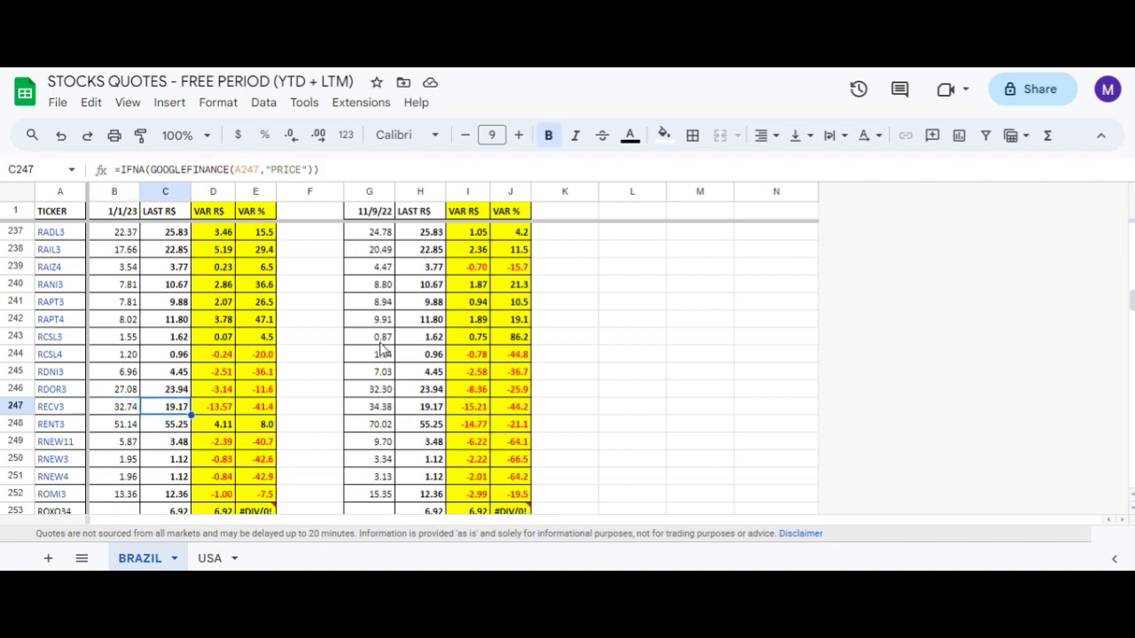
pyautogui.press('Right')
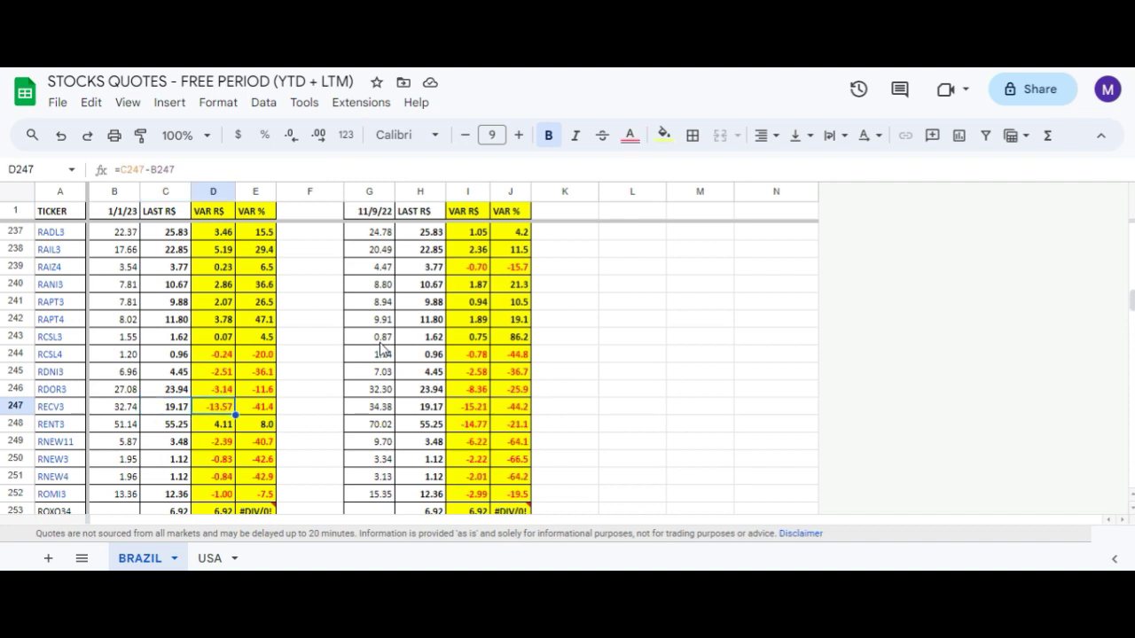
pyautogui.press('Right')
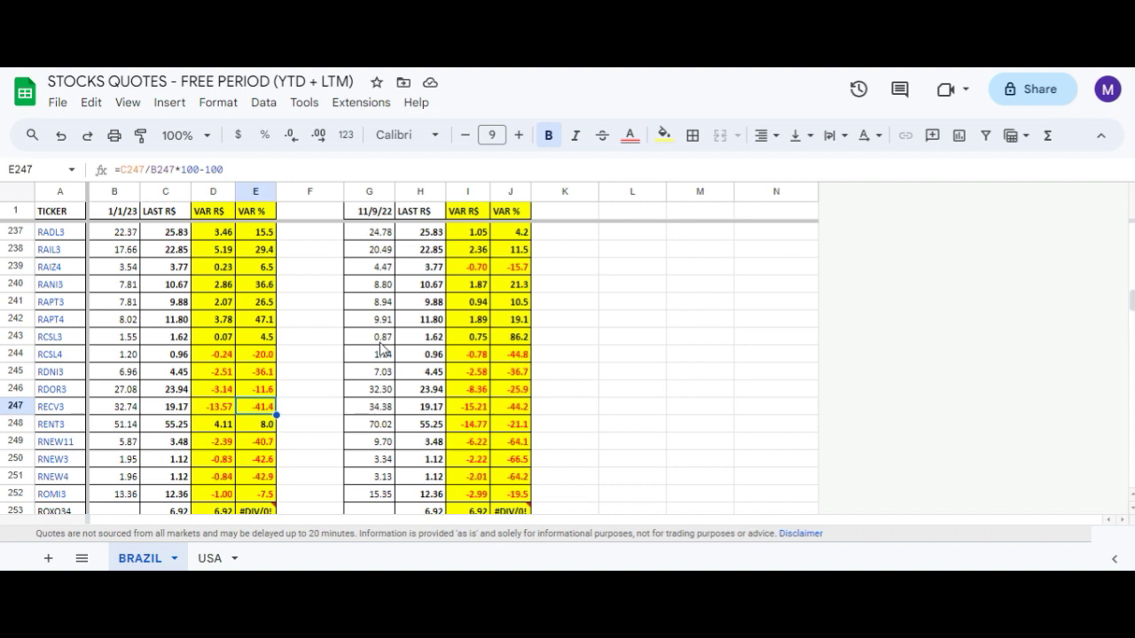
# Examine RECV3's 12-month comparison from 11/9/22: starting price, last price, VAR R$ and VAR %.
pyautogui.press('Right')
pyautogui.press('Right')
pyautogui.press('Right')
pyautogui.press('Left')
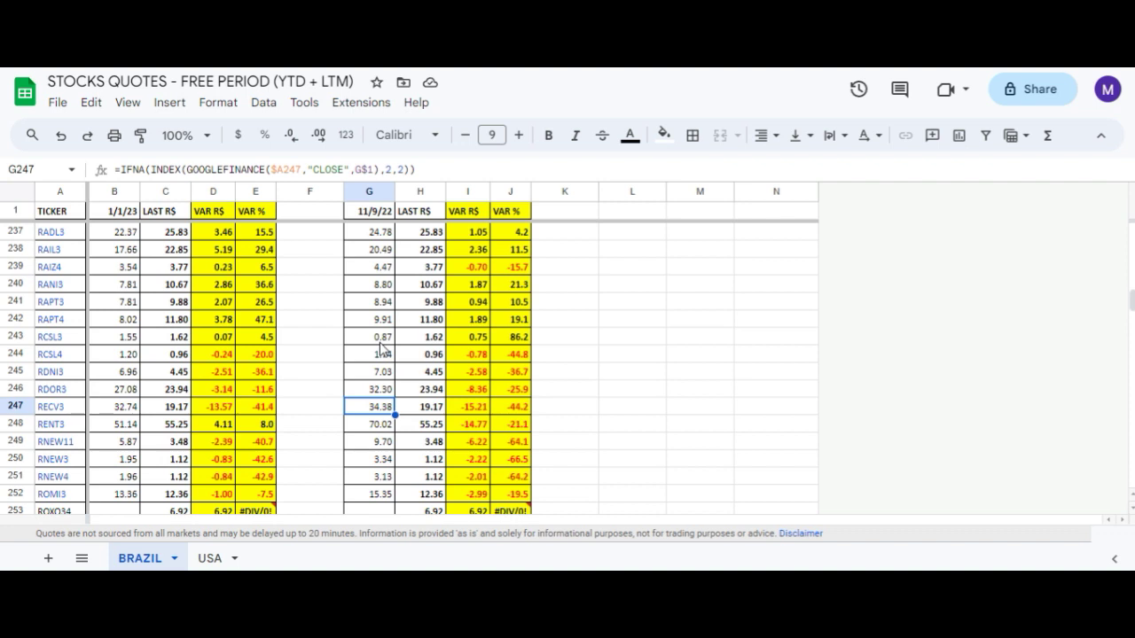
pyautogui.press('Right')
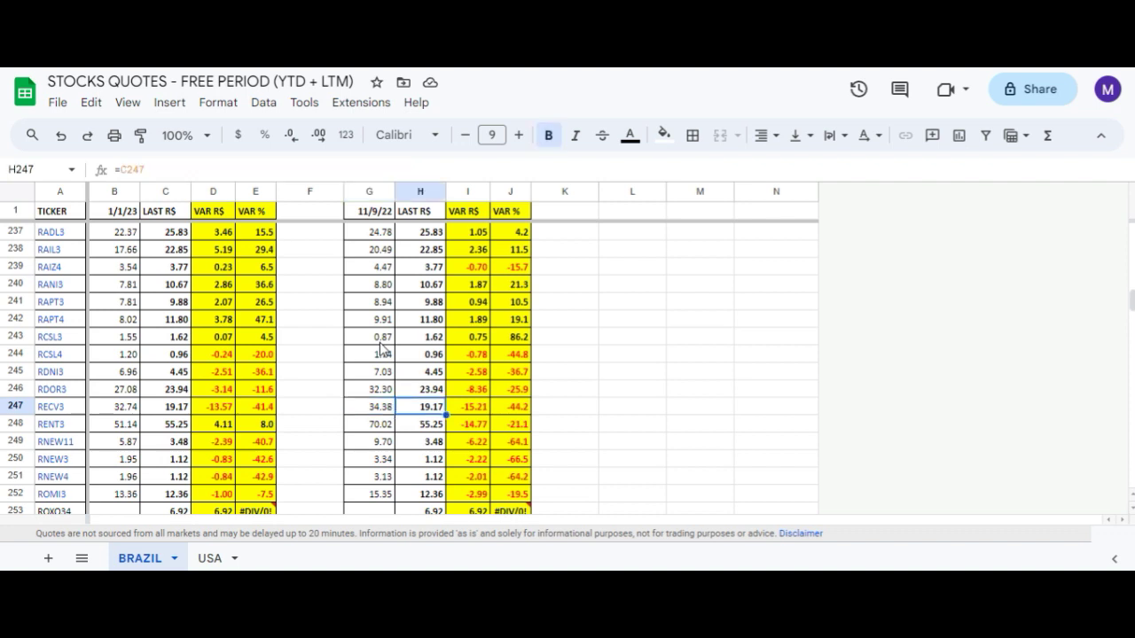
pyautogui.press('Right')
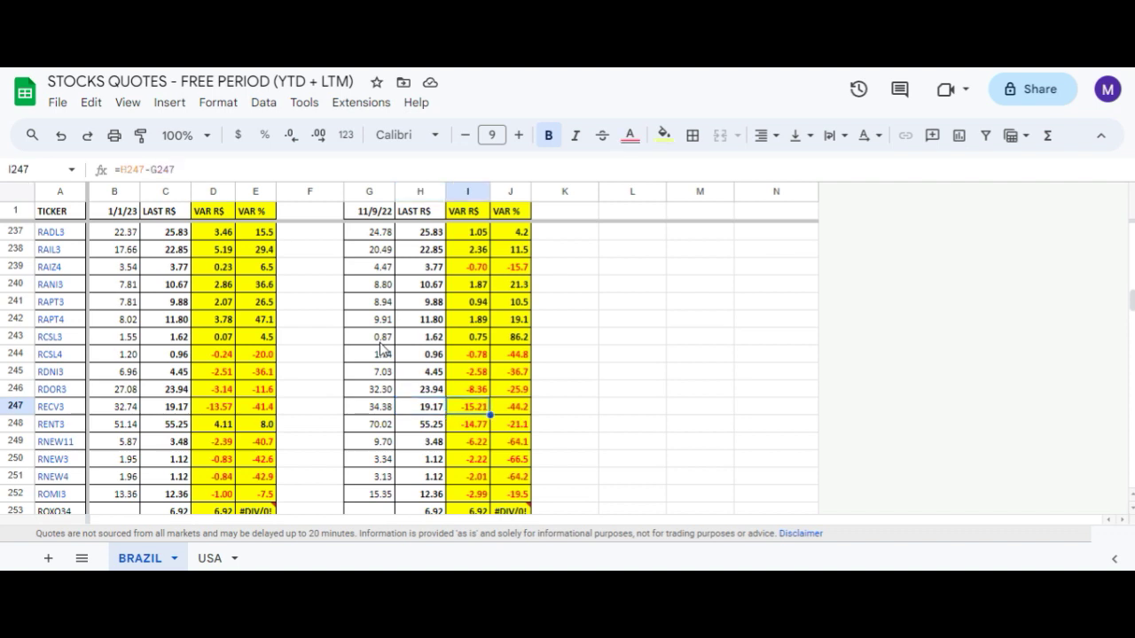
pyautogui.press('Right')
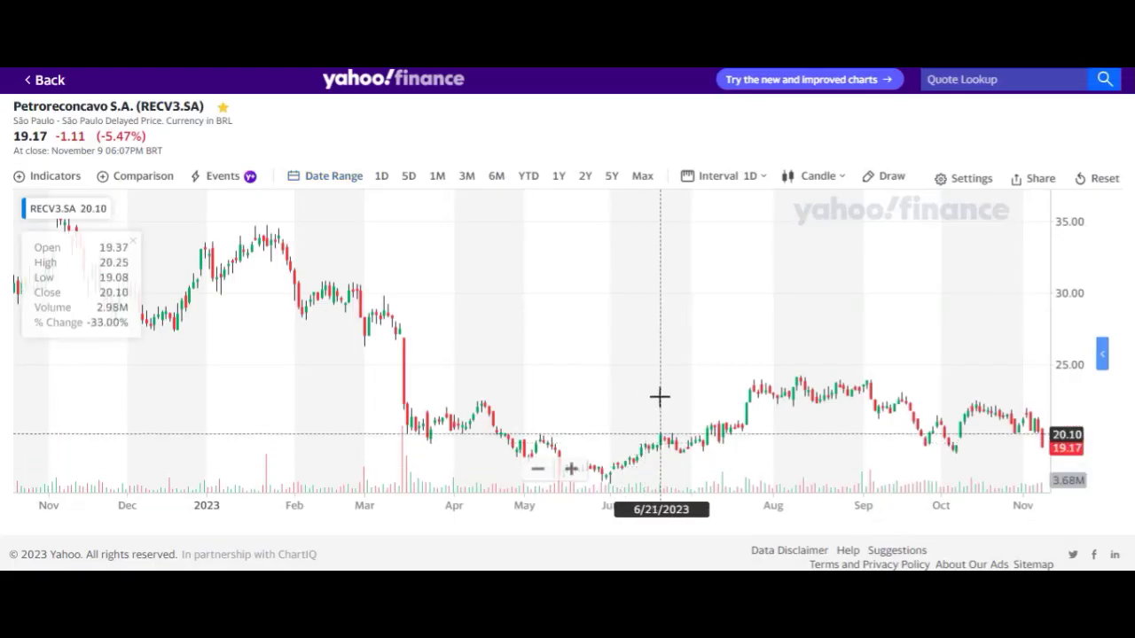
# In Yahoo Finance, widen the daily RECV3.SA candle chart's time range to show its price history since 2021.
pyautogui.scroll(-3, 661, 404)
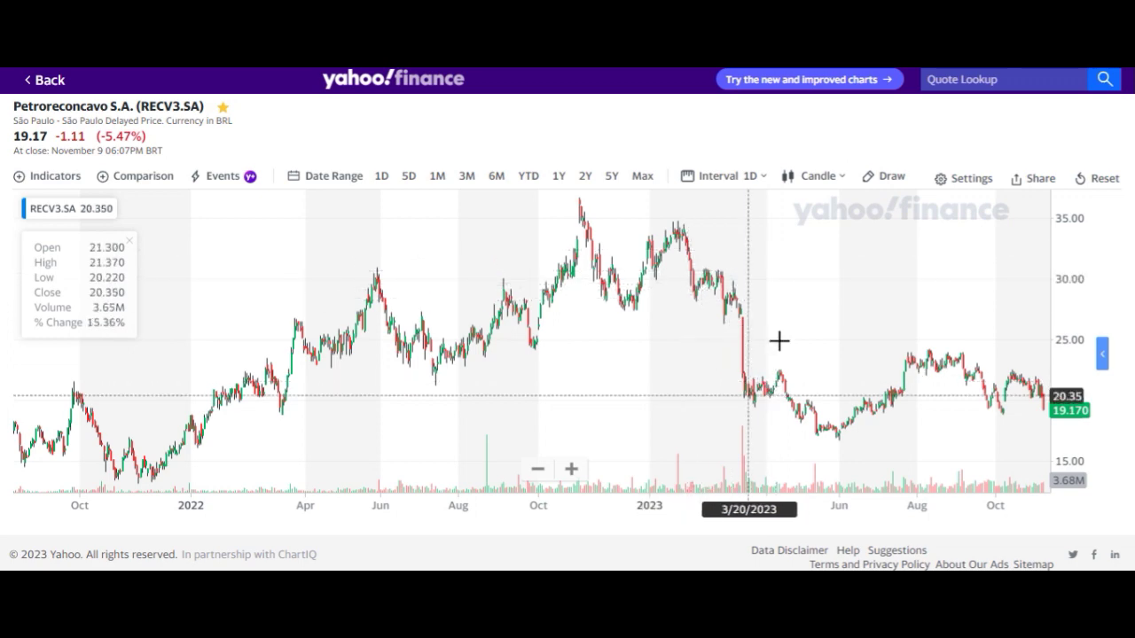
pyautogui.scroll(-5, 683, 317)
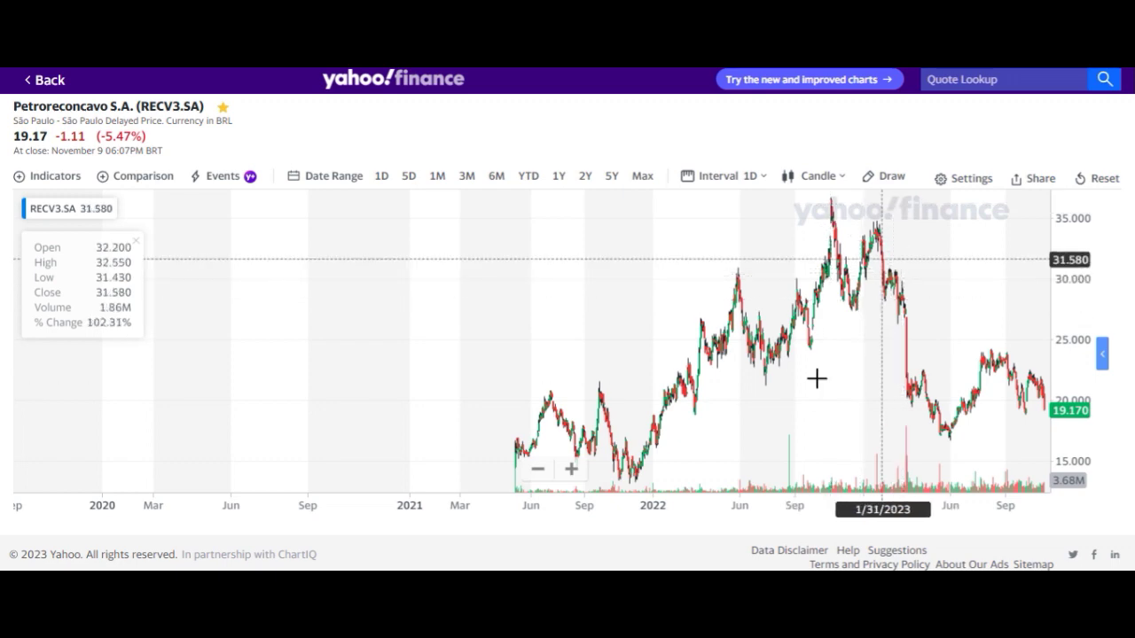
# Switch to the Excel workbook's HD sheet and examine the annual ANOS revenue, profit and margin figures for 2021 to 2023.
pyautogui.scroll(3, 719, 385)
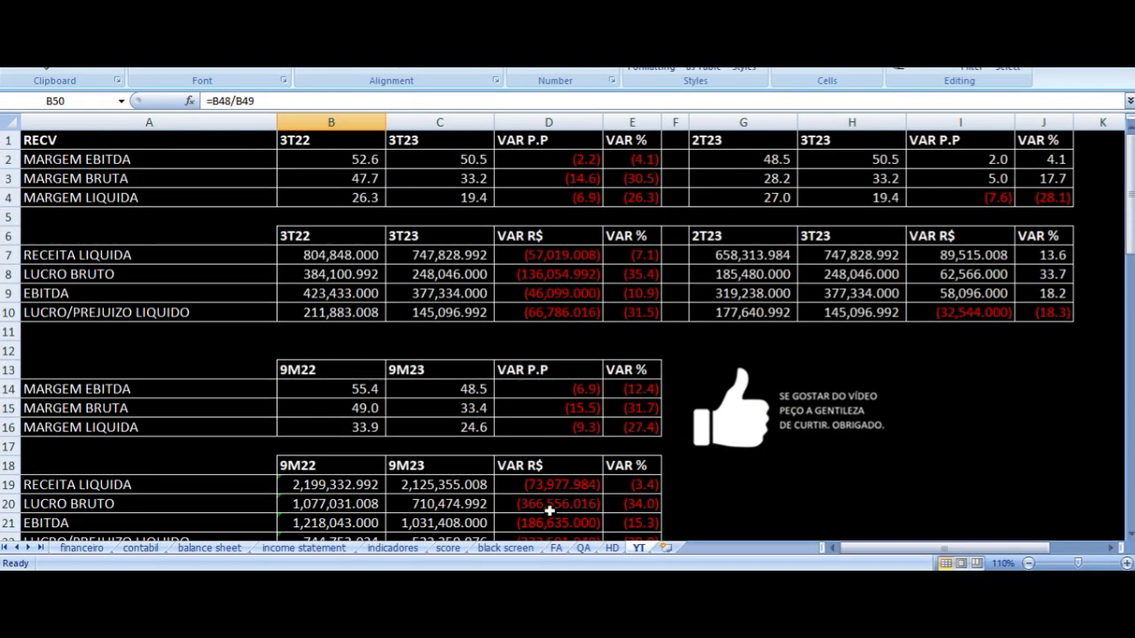
pyautogui.click(612, 548)
pyautogui.click(853, 238)
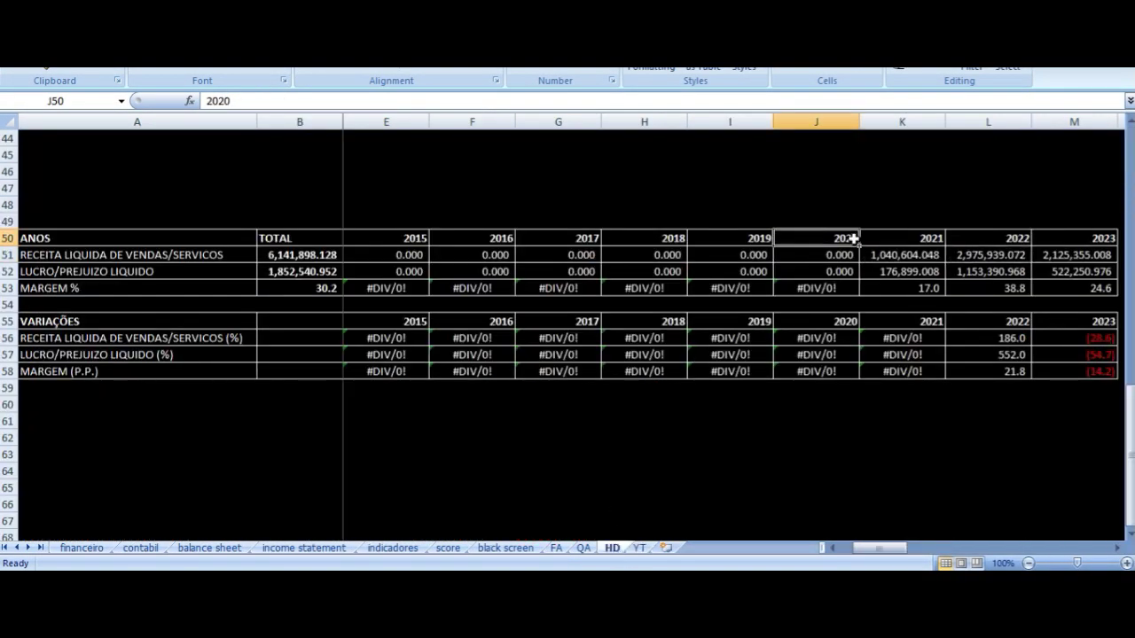
pyautogui.press('Right')
pyautogui.press('Right')
pyautogui.press('Right')
pyautogui.press('Left')
pyautogui.press('Left')
pyautogui.press('Right')
# Go to the TRIMESTRES table on the HD sheet and bring its earliest quarters, from 31/12/2020, into view.
pyautogui.press('Up')
pyautogui.press('Up')
pyautogui.press('Up')
pyautogui.press('Up')
pyautogui.press('Up')
pyautogui.press('Up')
pyautogui.press('Up')
pyautogui.press('Up')
pyautogui.press('Up')
pyautogui.press('Up')
pyautogui.press('Up')
pyautogui.press('Up')
pyautogui.press('Up')
pyautogui.press('Up')
pyautogui.press('Up')
pyautogui.press('Up')
pyautogui.press('Up')
pyautogui.press('Up')
pyautogui.press('Up')
pyautogui.press('Up')
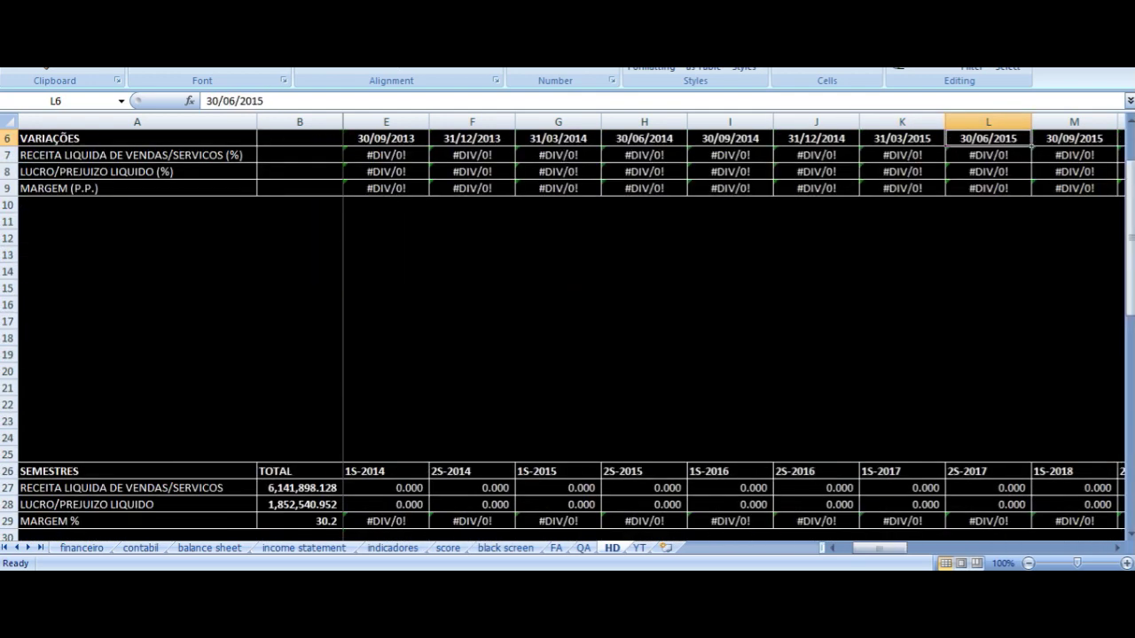
pyautogui.press('Up')
pyautogui.press('Up')
pyautogui.press('Up')
pyautogui.press('Up')
pyautogui.press('Up')
pyautogui.hotkey('ctrl', 'Right')
pyautogui.press('Left')
pyautogui.press('Down')
pyautogui.press('Left')
pyautogui.press('Left')
pyautogui.press('Left')
pyautogui.press('Left')
pyautogui.press('Left')
pyautogui.press('Left')
pyautogui.press('Left')
pyautogui.press('Left')
pyautogui.press('Left')
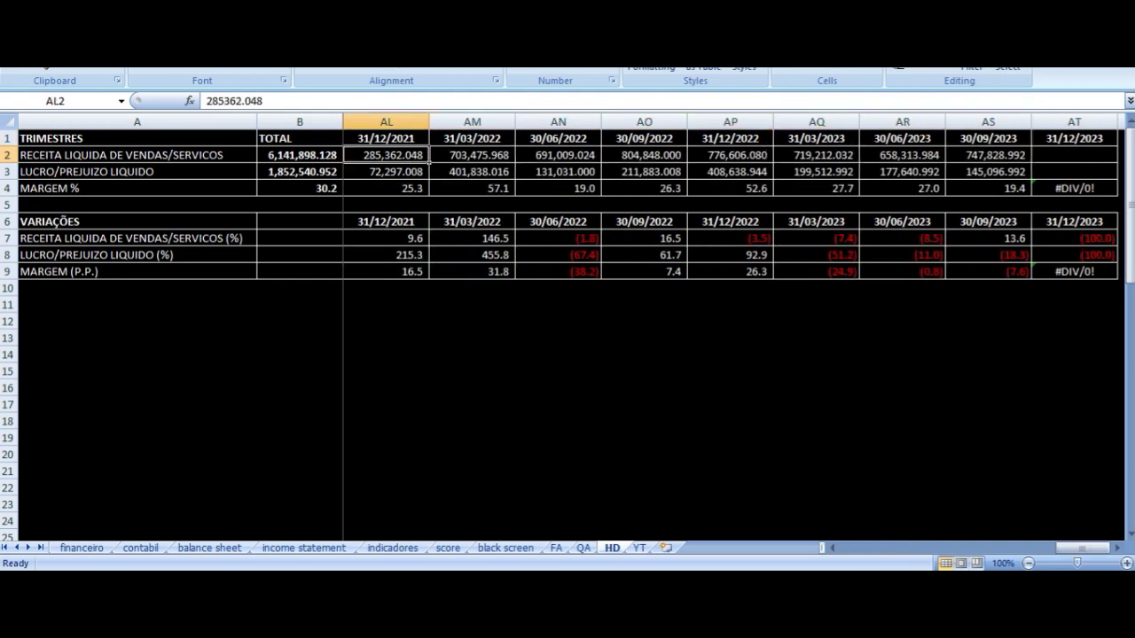
pyautogui.press('Left')
pyautogui.press('Left')
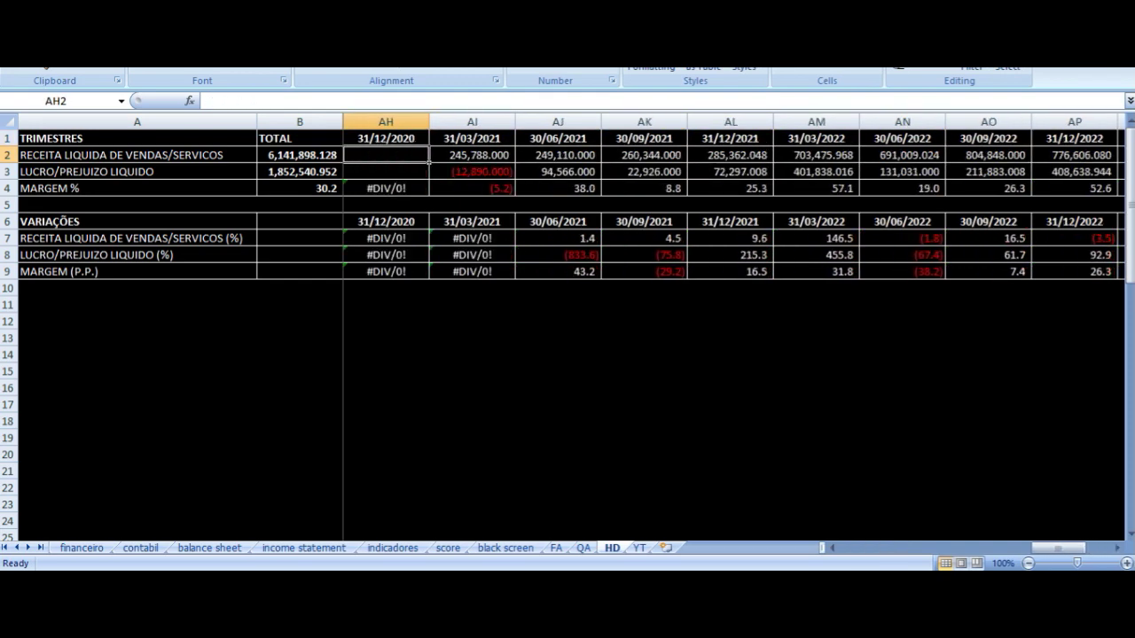
# Examine the quarterly RECEITA LIQUIDA DE VENDAS/SERVICOS figures from 31/03/2021 to 31/03/2022.
pyautogui.press('Right')
pyautogui.press('Up')
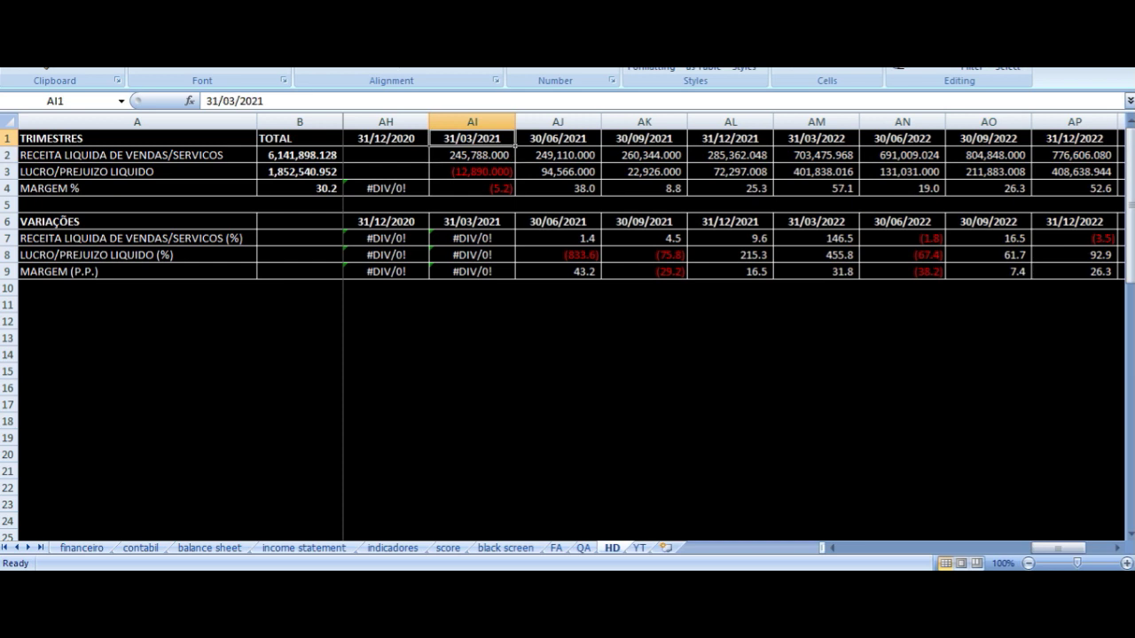
pyautogui.press('Down')
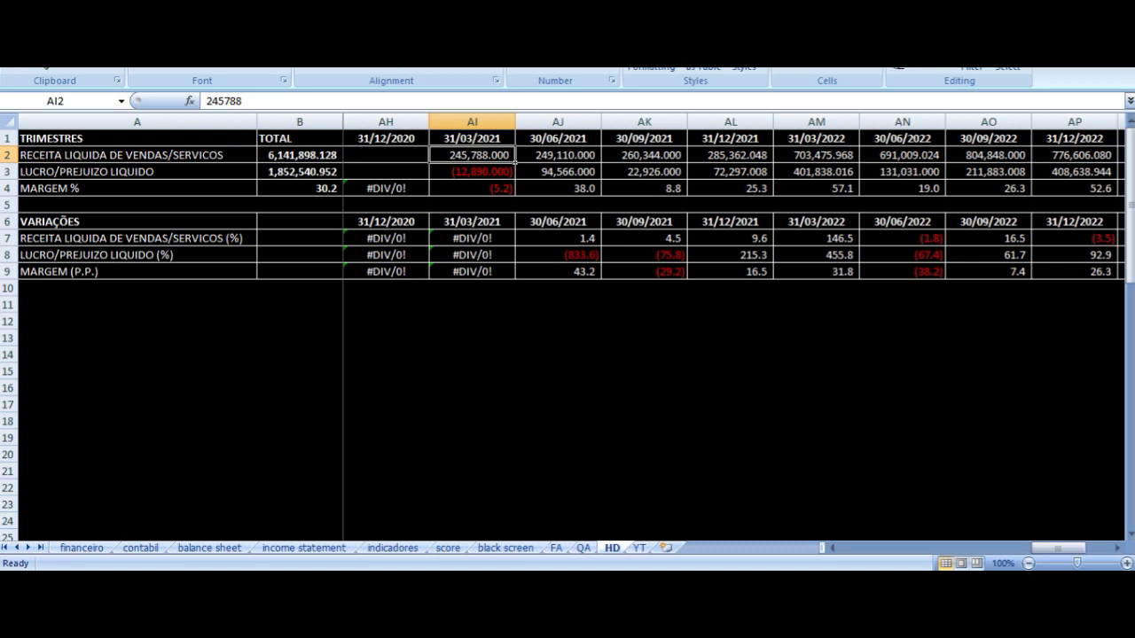
pyautogui.press('Right')
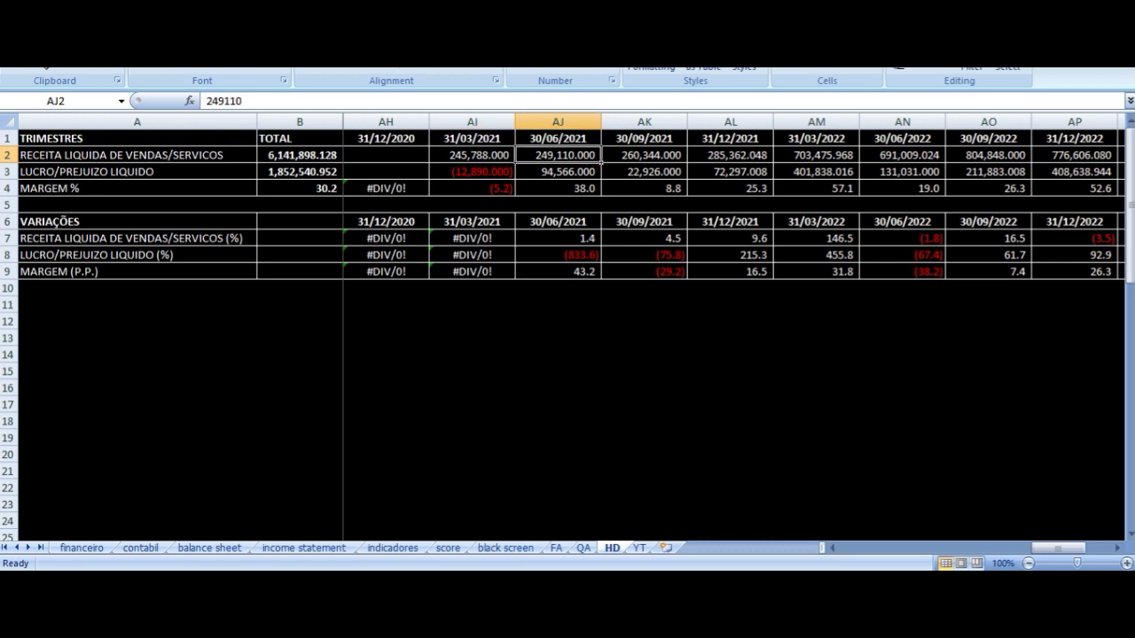
pyautogui.press('Right')
pyautogui.press('Right')
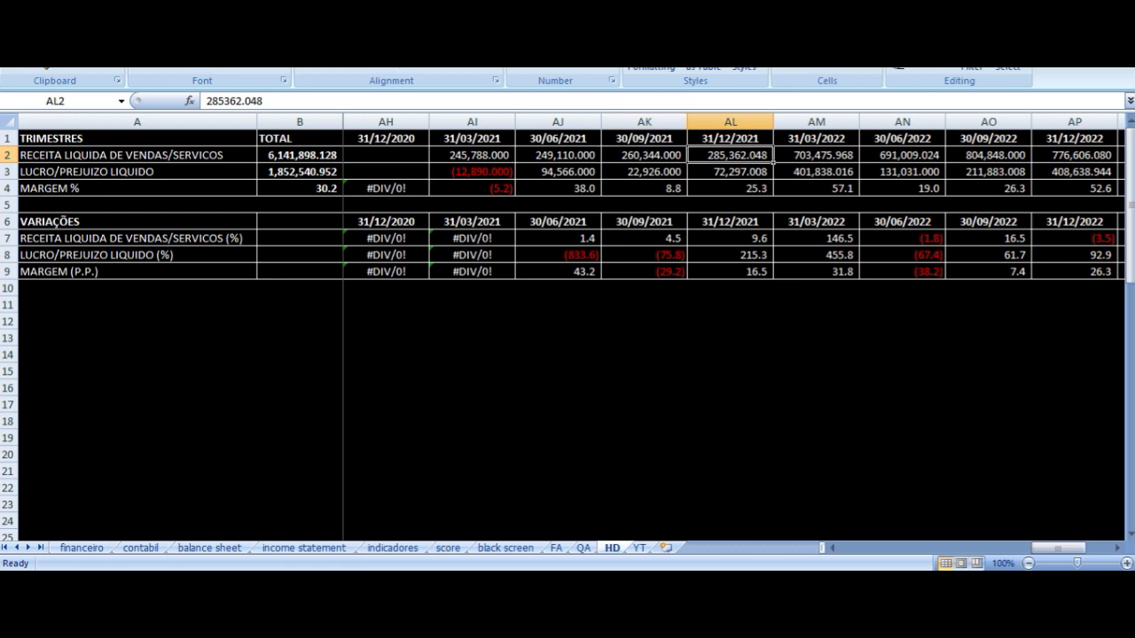
pyautogui.press('Right')
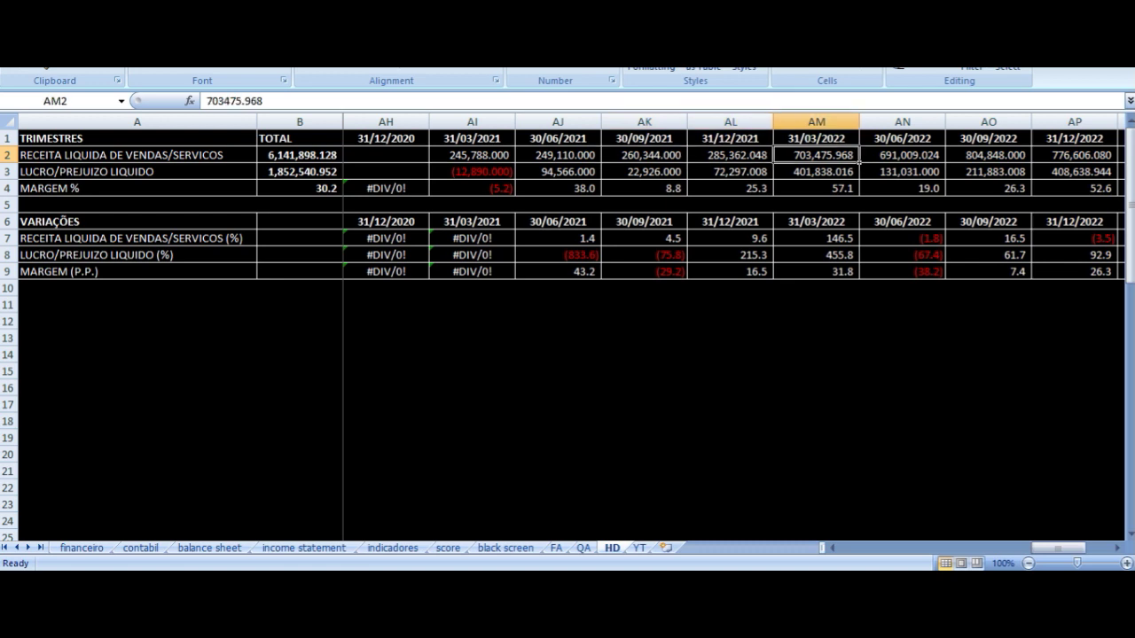
pyautogui.press('Up')
pyautogui.press('Down')
# Check the RECV3.SA price chart in Yahoo Finance, and compare net revenue for 31/12/2021 and 31/03/2022 on the HD sheet.
pyautogui.hotkey('alt', 'Tab')
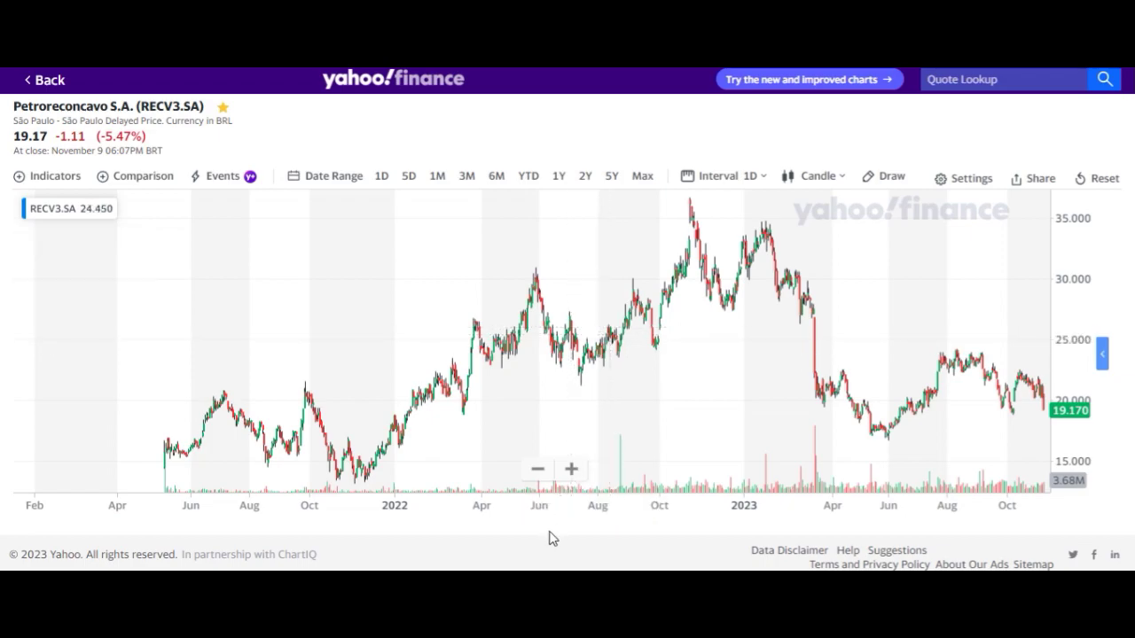
pyautogui.hotkey('alt', 'Tab')
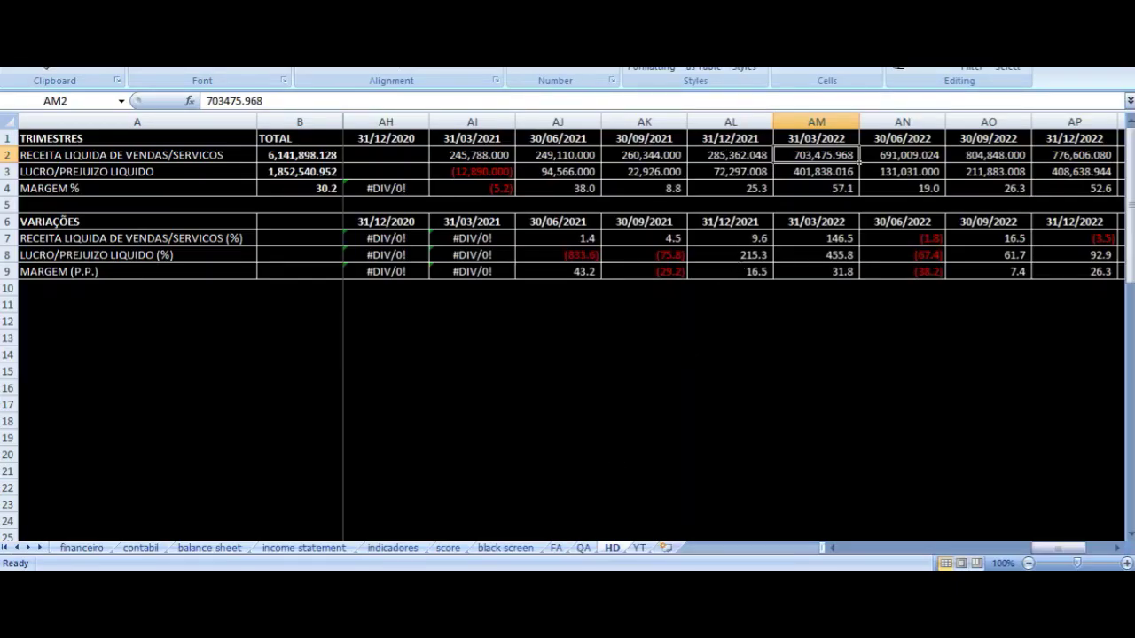
pyautogui.click(730, 155)
pyautogui.click(816, 156)
pyautogui.click(730, 155)
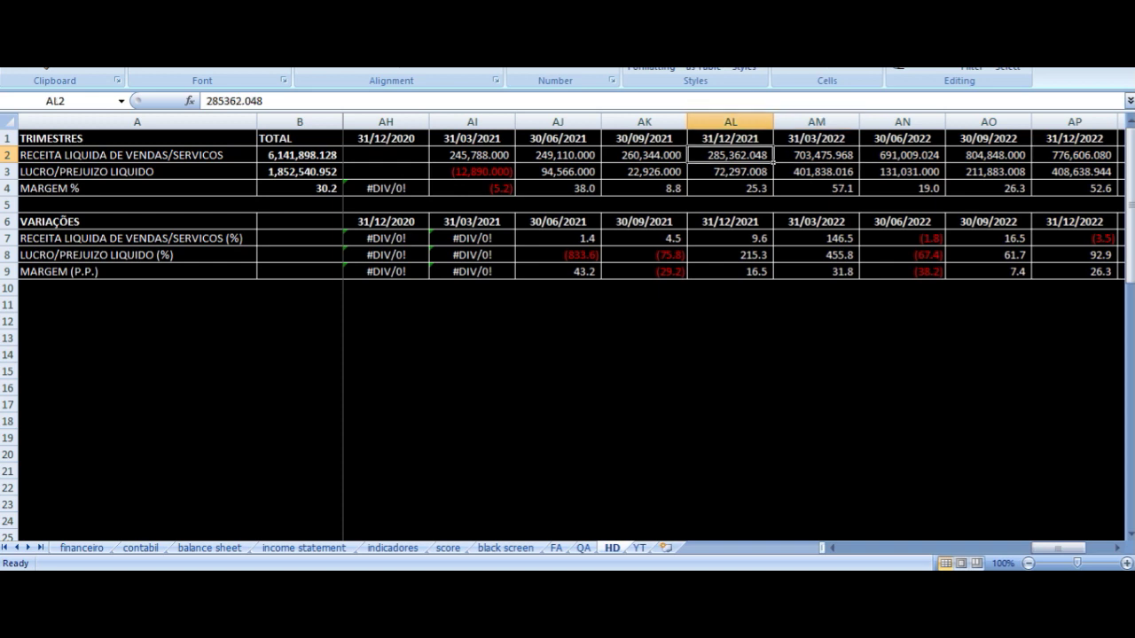
pyautogui.click(816, 155)
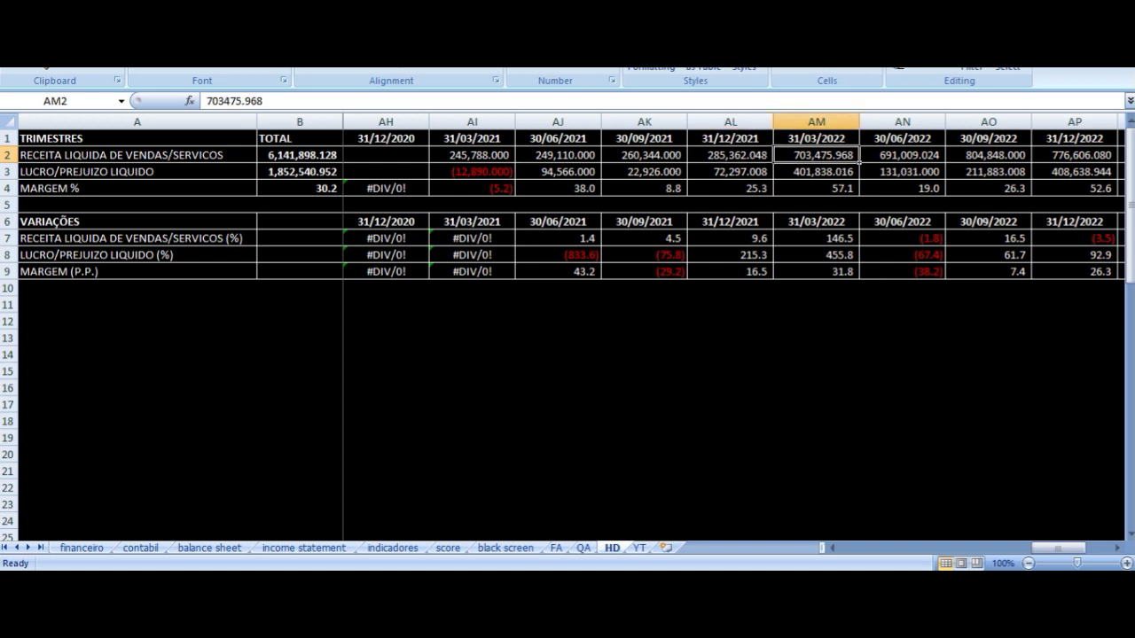
# Compare RECEITA LIQUIDA quarter by quarter through 2022, from 31/03/2022 to 31/12/2022.
pyautogui.click(901, 155)
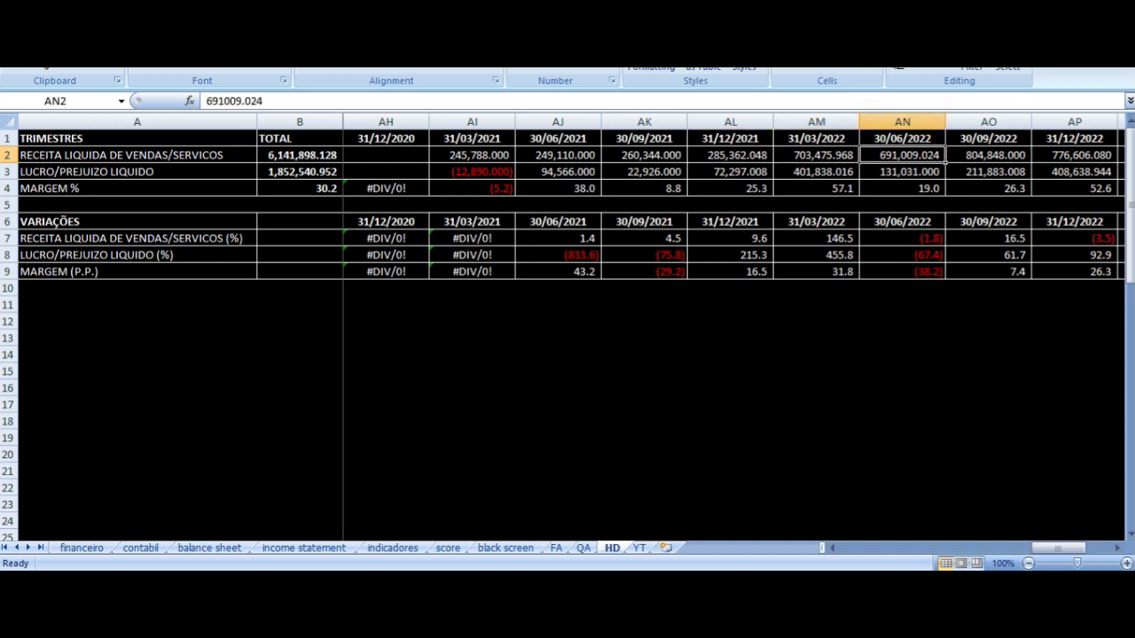
pyautogui.click(815, 155)
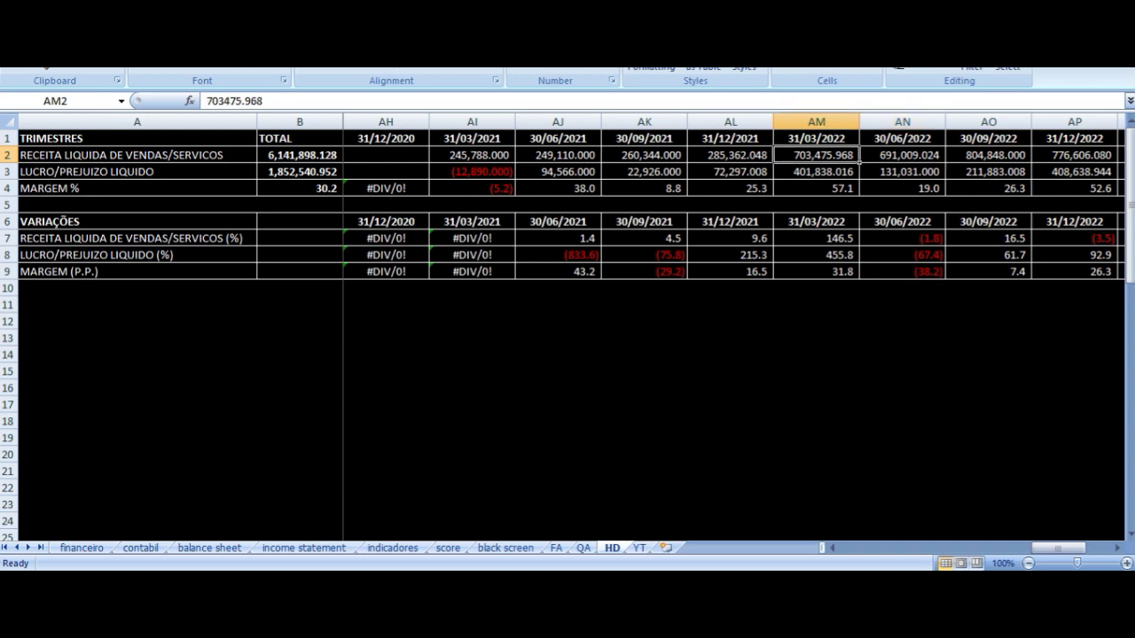
pyautogui.click(902, 155)
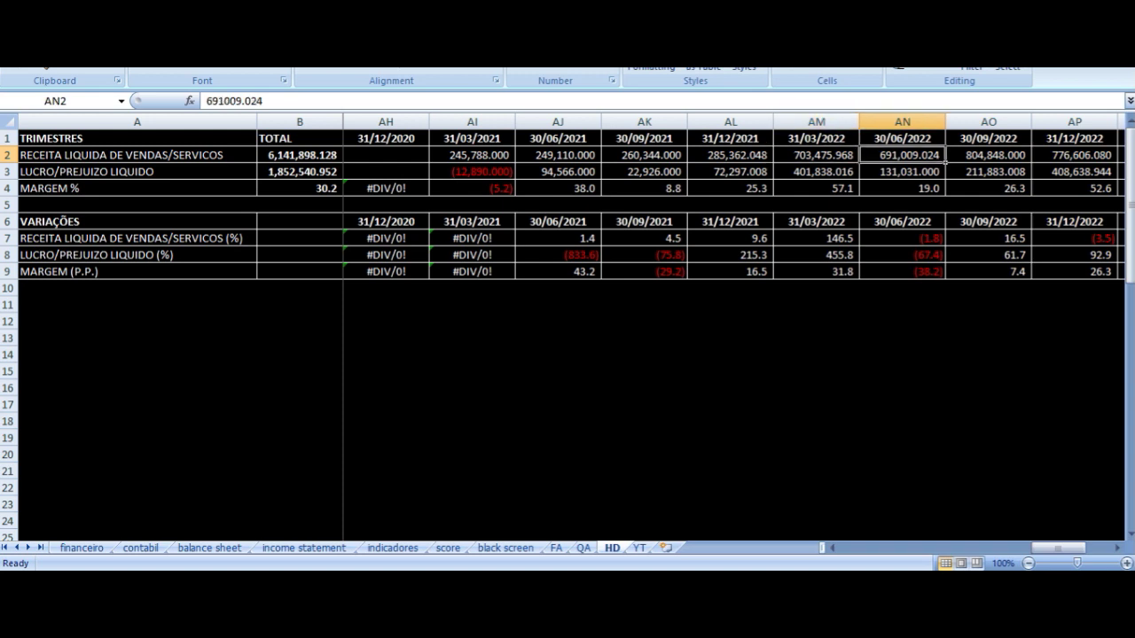
pyautogui.click(988, 155)
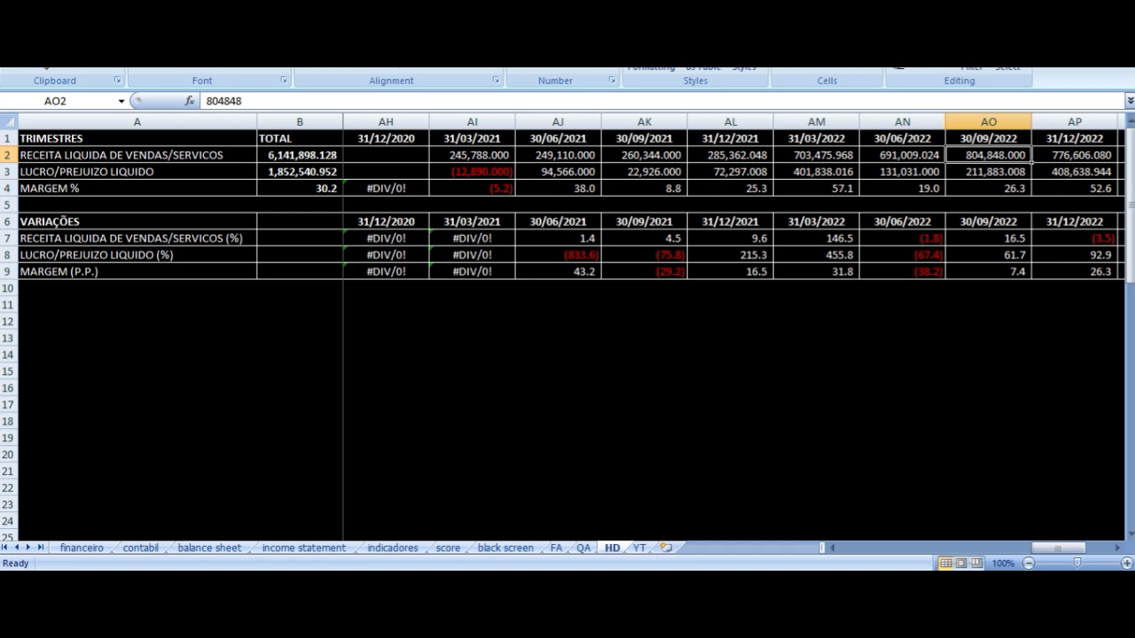
pyautogui.click(1075, 155)
pyautogui.click(1075, 138)
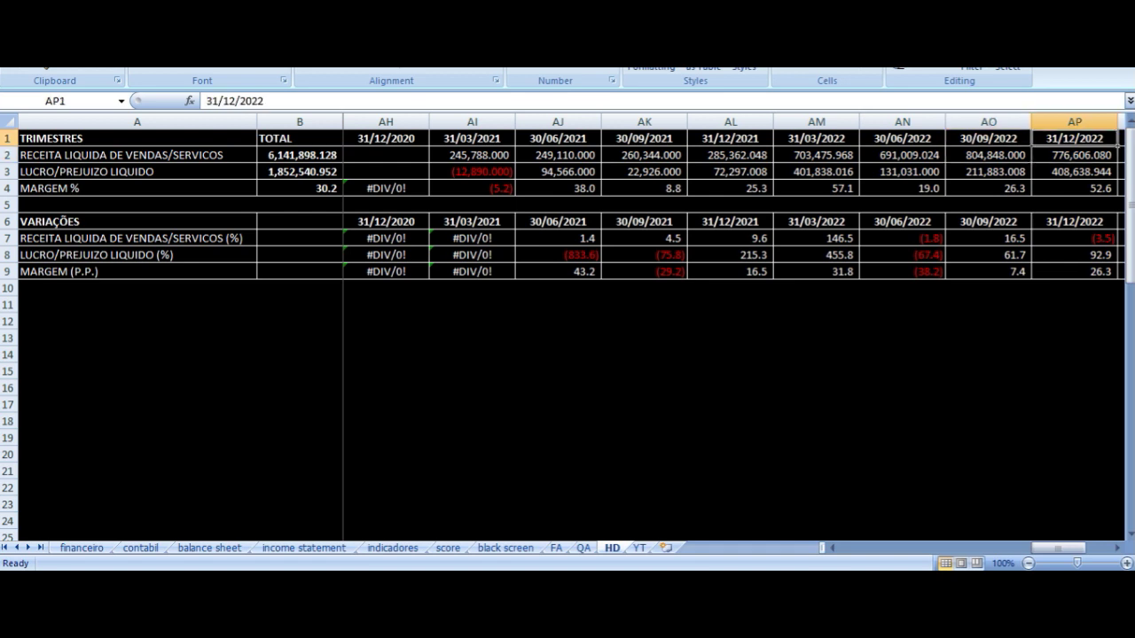
pyautogui.click(1075, 156)
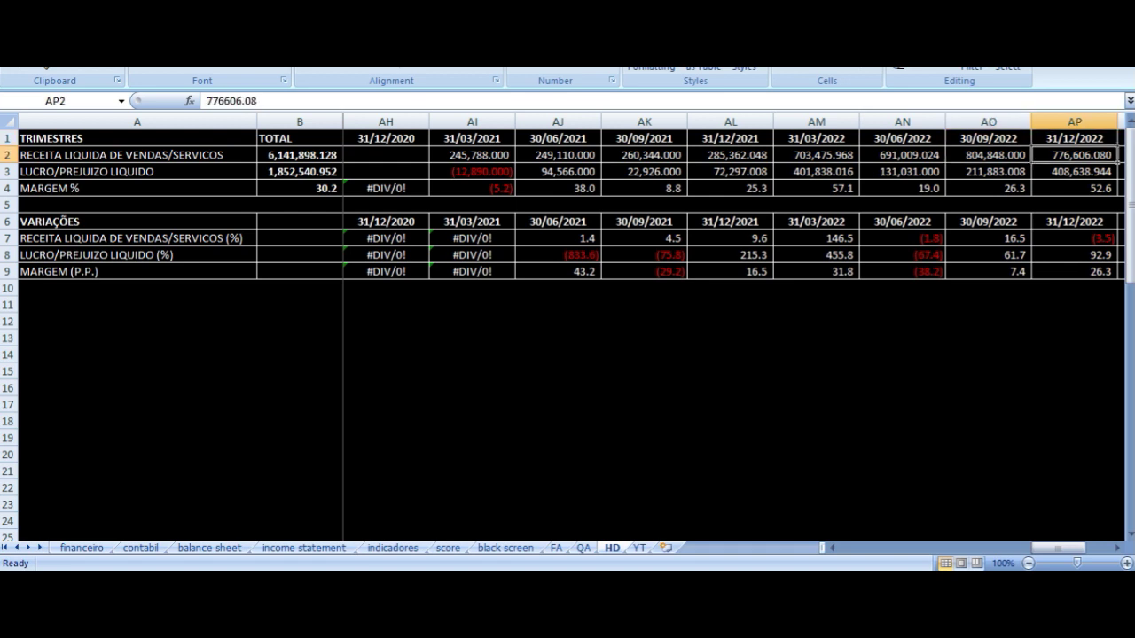
pyautogui.click(1075, 138)
pyautogui.click(1075, 155)
# Examine the 2023 quarterly RECEITA LIQUIDA figures up to 30/09/2023, plus that last quarter's LUCRO/PREJUIZO LIQUIDO.
pyautogui.press('Right')
pyautogui.press('Right')
pyautogui.press('Right')
pyautogui.press('Right')
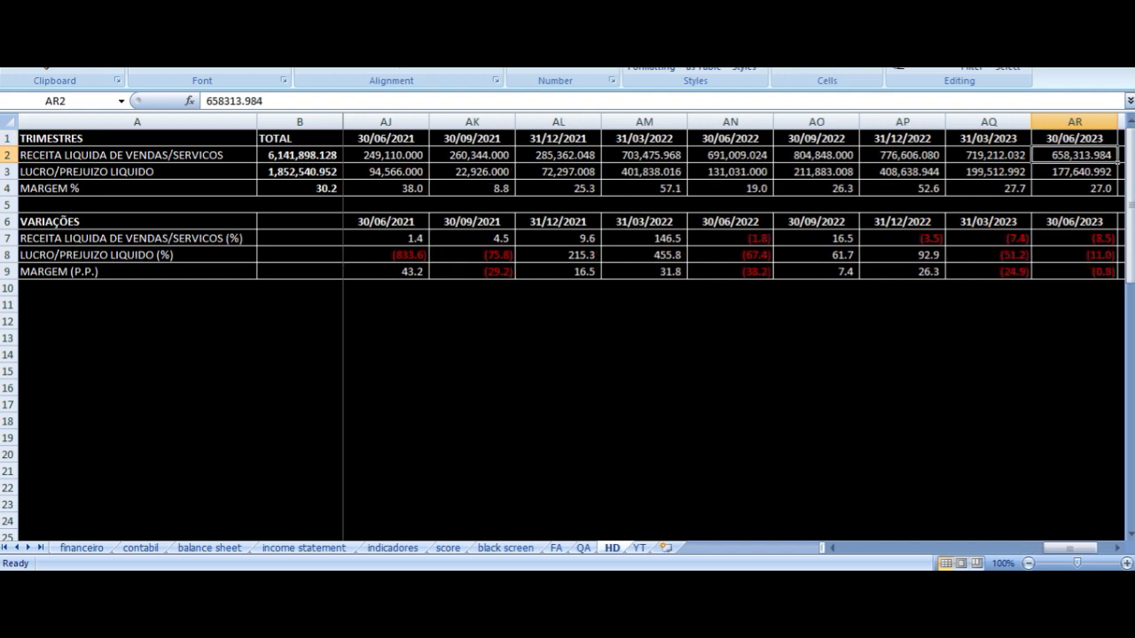
pyautogui.click(988, 155)
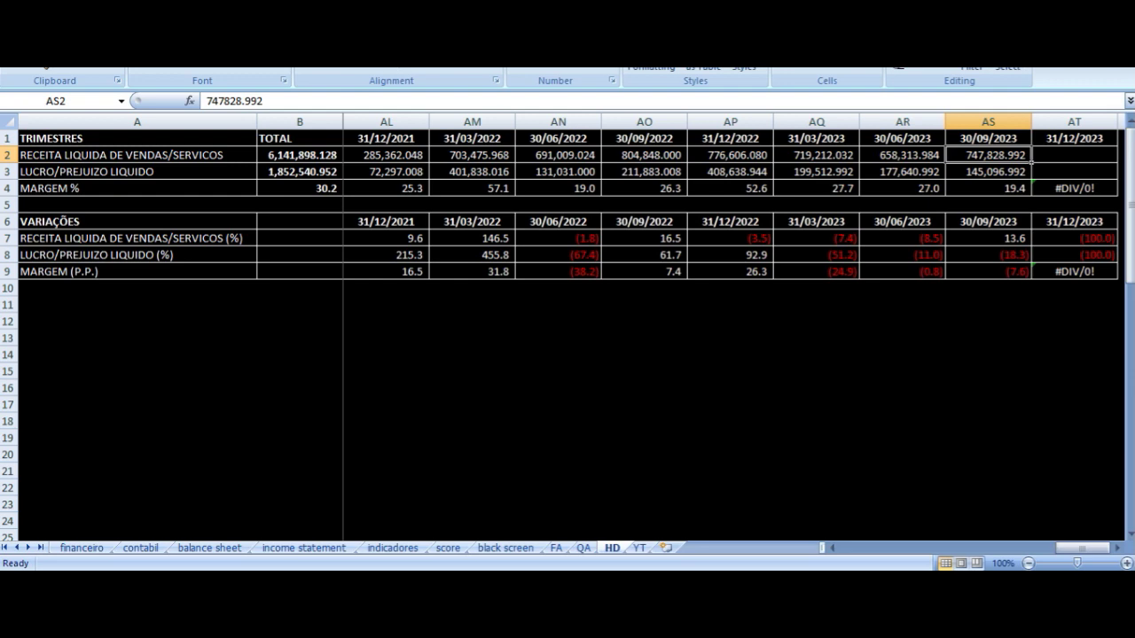
pyautogui.press('Up')
pyautogui.press('Down')
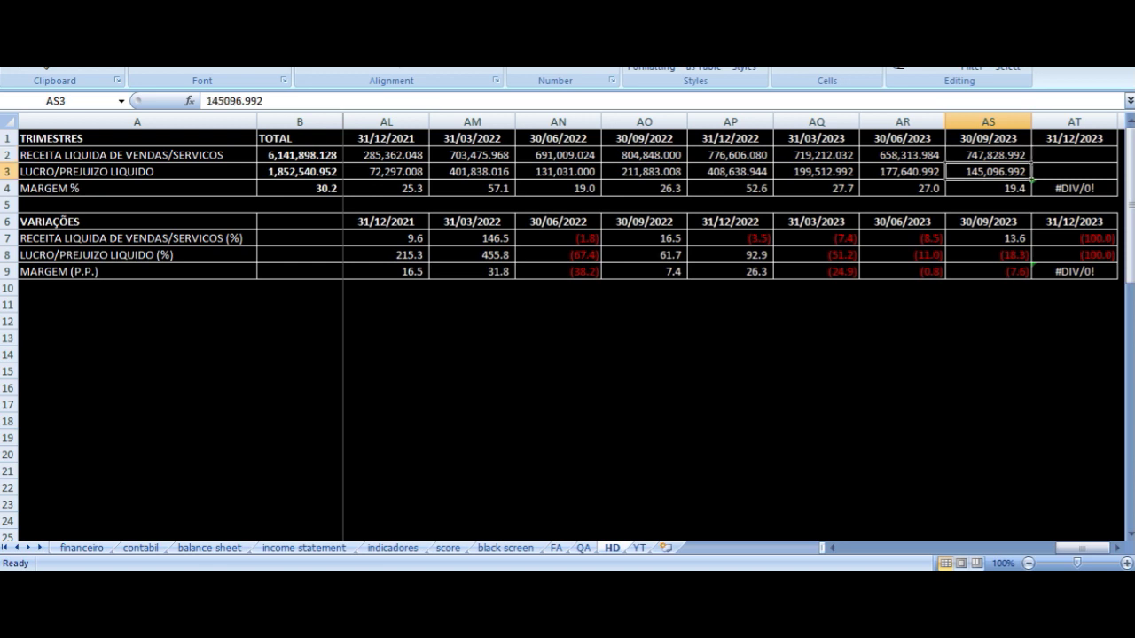
# Examine the margin, the VARIAÇÕES percentages and the net profit for the 2023 quarters.
pyautogui.press('Down')
pyautogui.press('Down')
pyautogui.press('Down')
pyautogui.press('Down')
pyautogui.press('Down')
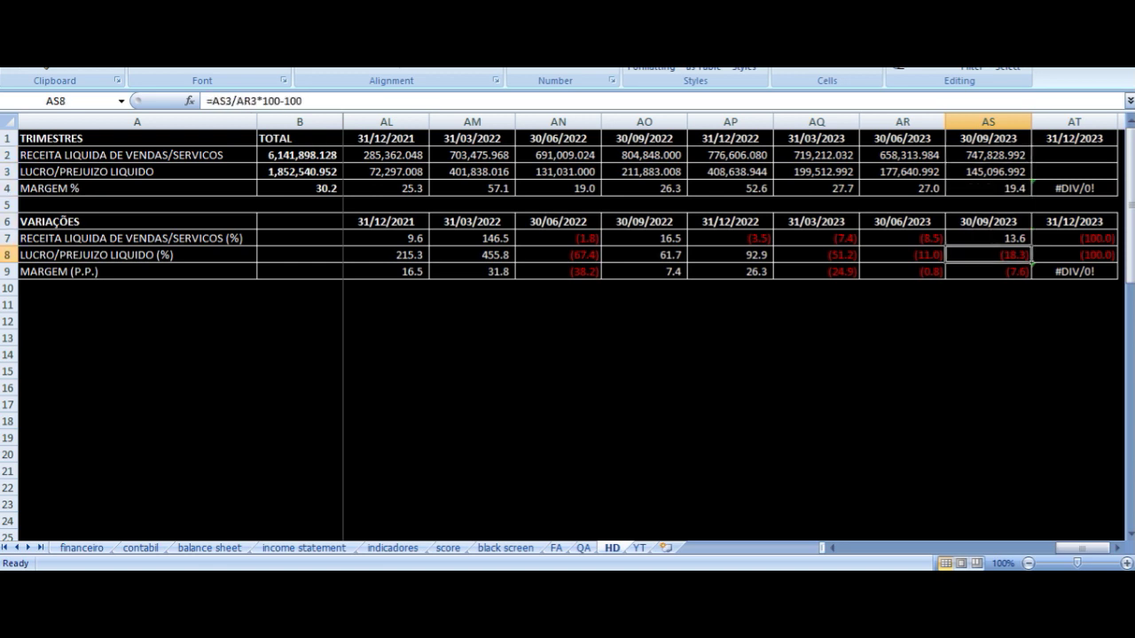
pyautogui.press('Left')
pyautogui.press('Left')
pyautogui.press('Down')
pyautogui.press('Right')
pyautogui.press('Up')
pyautogui.press('Up')
pyautogui.press('Up')
pyautogui.press('Up')
pyautogui.press('Up')
pyautogui.press('Up')
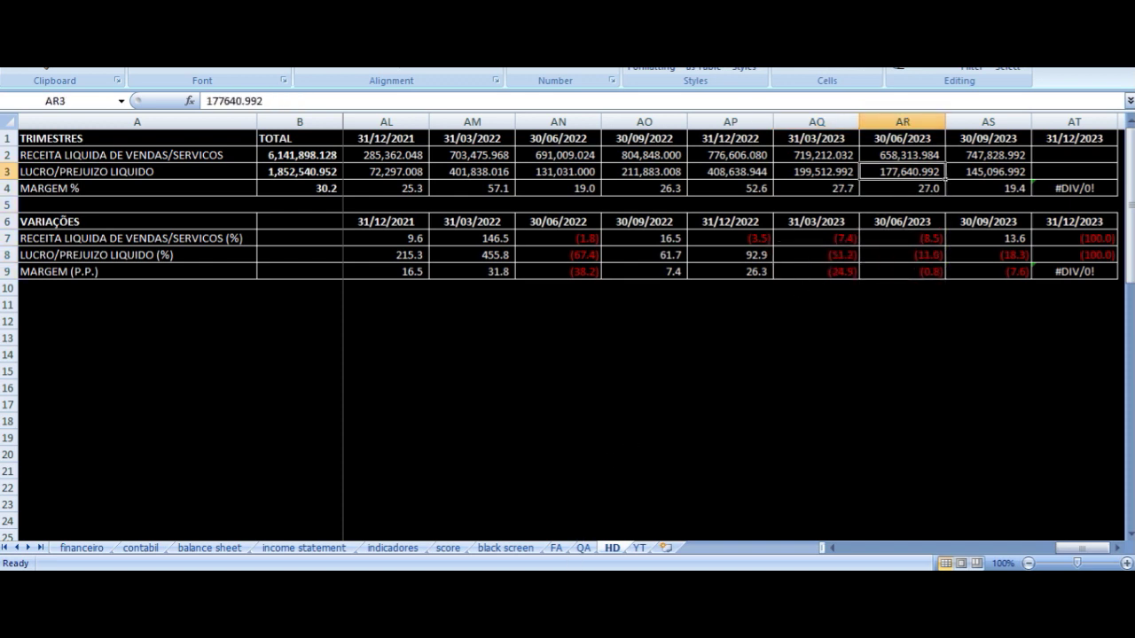
# Return to Yahoo Finance and examine RECV3.SA's daily candles from late 2022 through November 2023.
pyautogui.click(611, 562)
pyautogui.scroll(5, 772, 329)
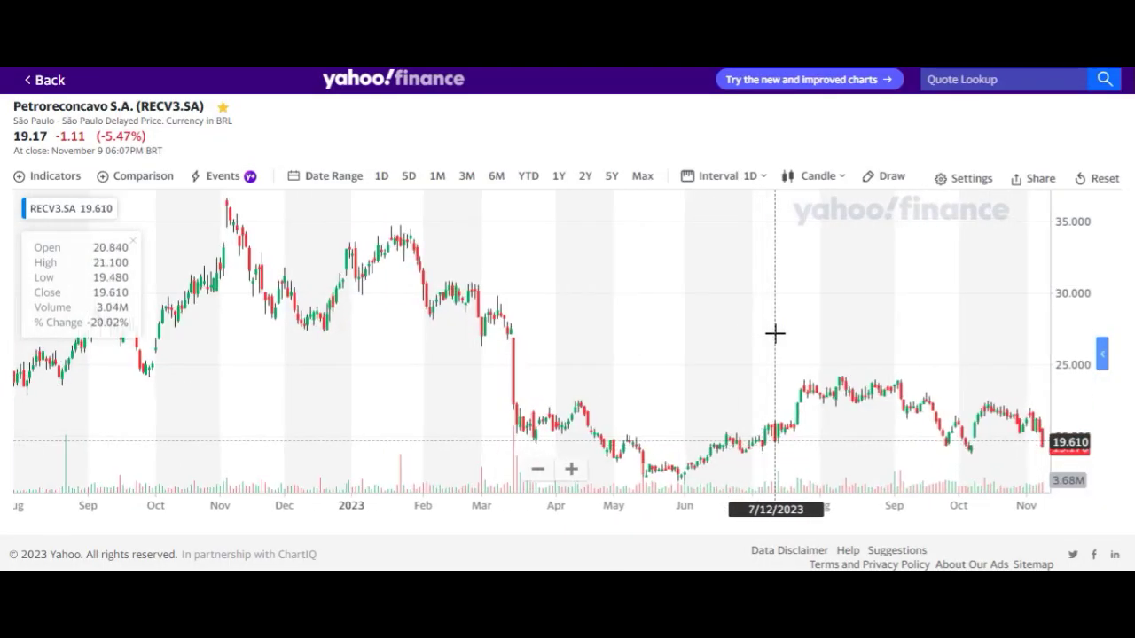
pyautogui.scroll(-5, 922, 388)
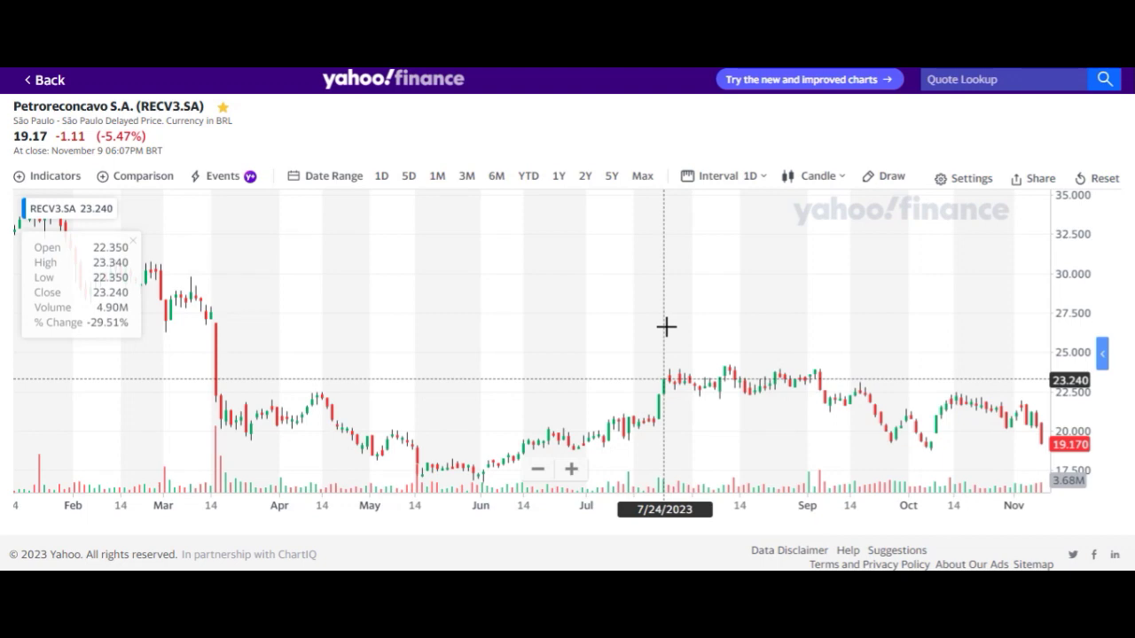
pyautogui.scroll(-5, 661, 326)
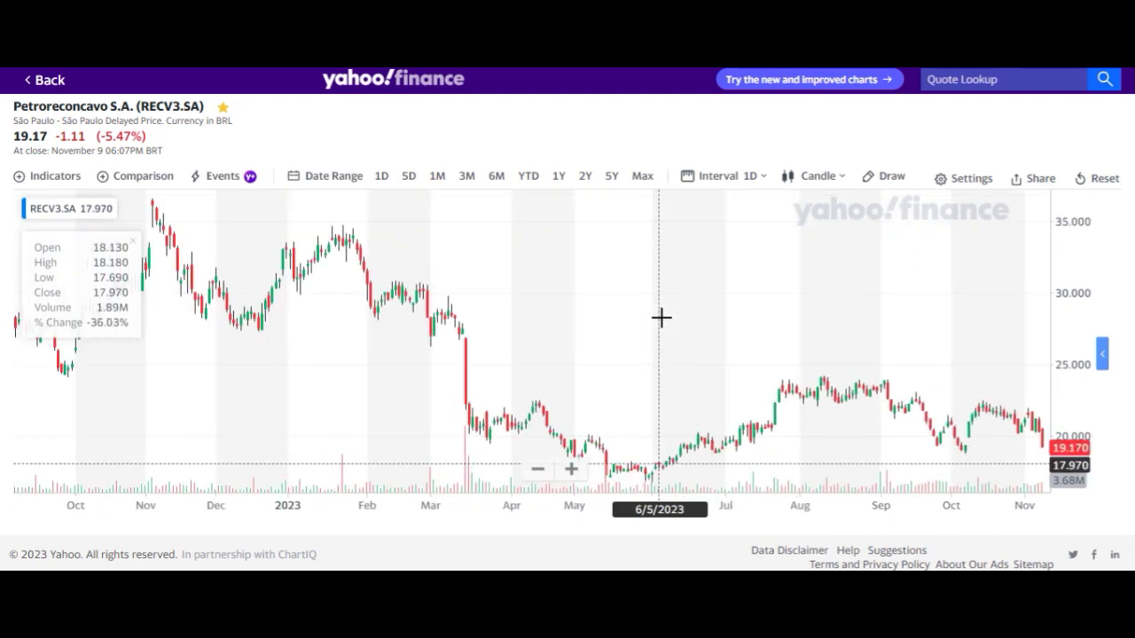